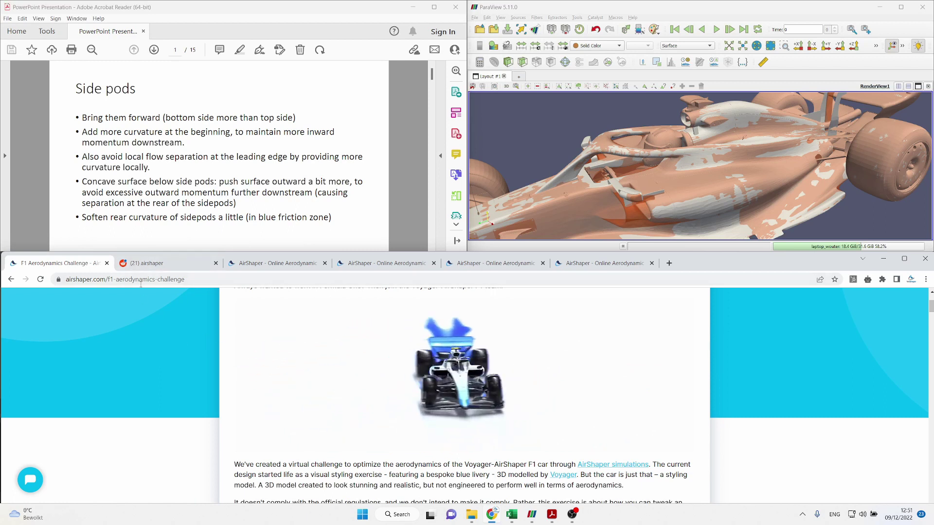
# Browse the r/airshaper aero update posts and gallery, then bring the results overview workbook forward
pyautogui.click(148, 264)
pyautogui.scroll(-10, 559, 374)
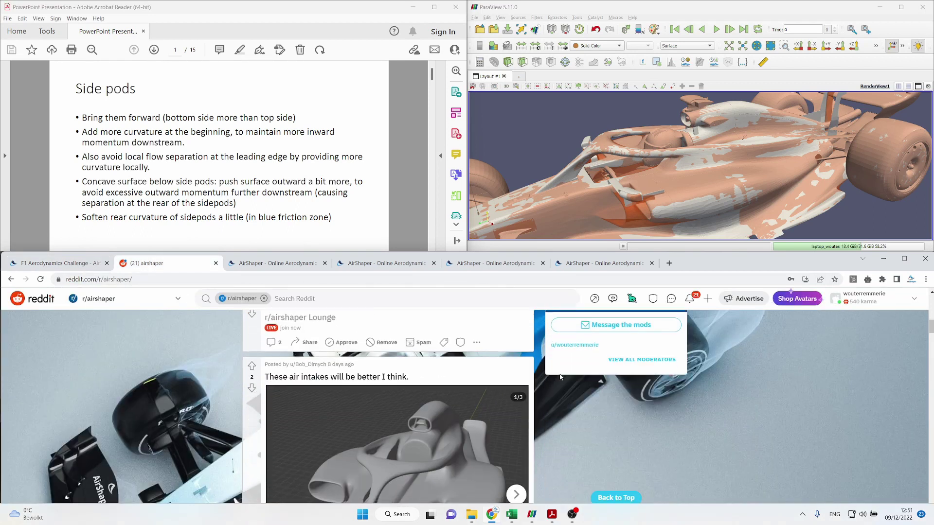
pyautogui.click(517, 409)
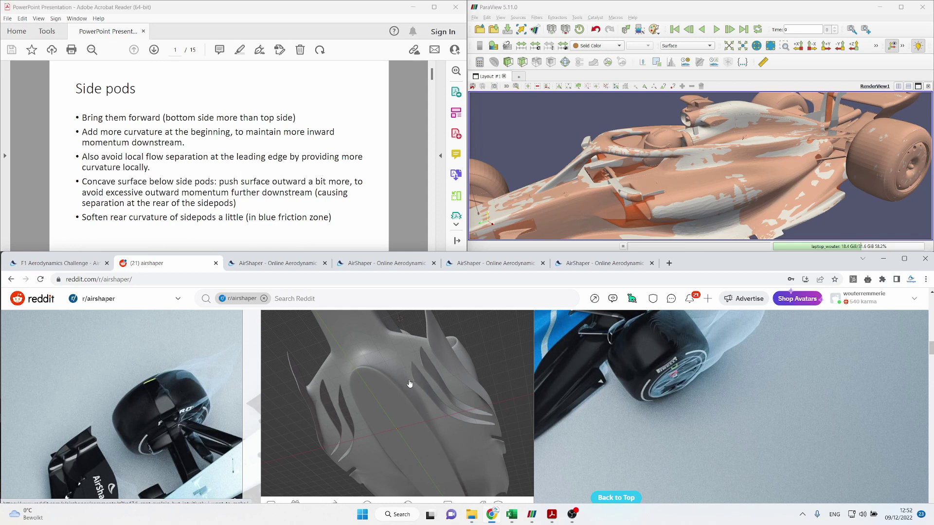
pyautogui.scroll(-5, 533, 386)
pyautogui.scroll(-4, 533, 387)
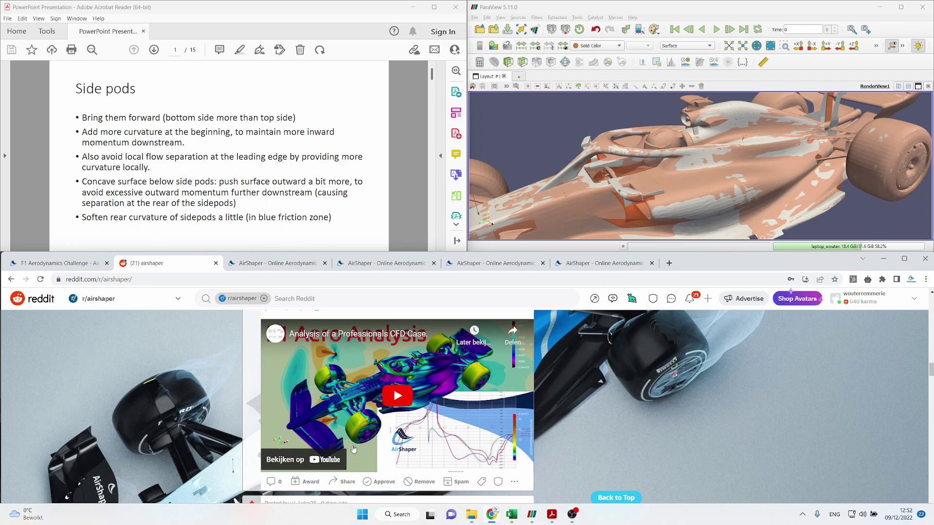
pyautogui.scroll(-3, 402, 435)
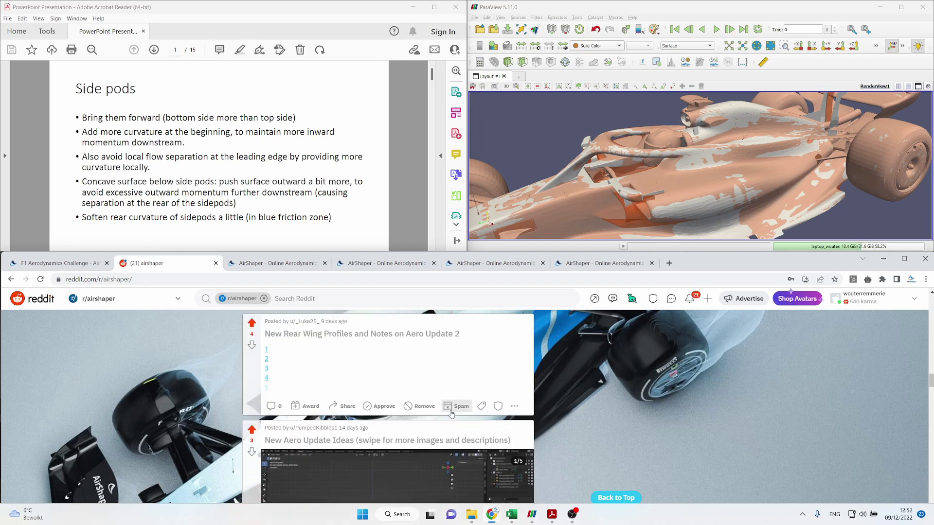
pyautogui.scroll(-2, 452, 414)
pyautogui.scroll(-3, 513, 406)
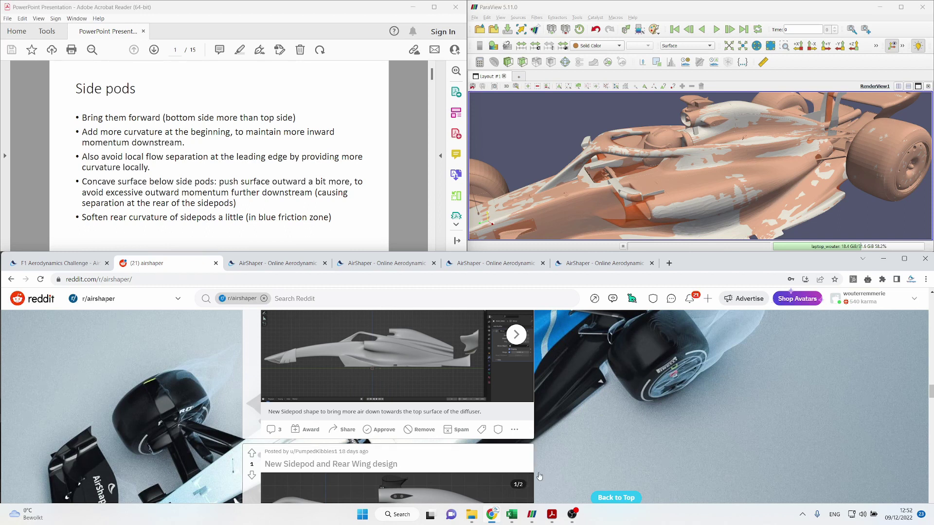
pyautogui.moveTo(511, 515)
pyautogui.click(511, 476)
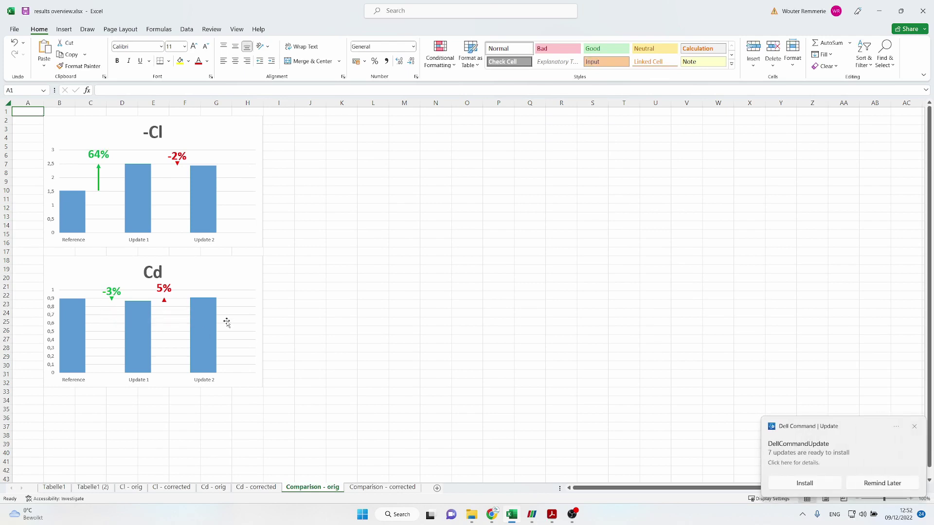
pyautogui.click(917, 427)
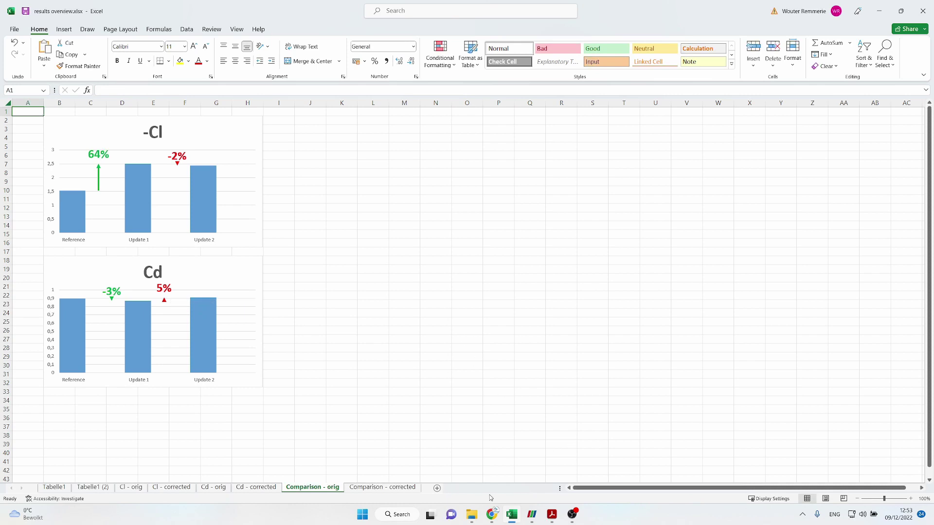
pyautogui.moveTo(494, 515)
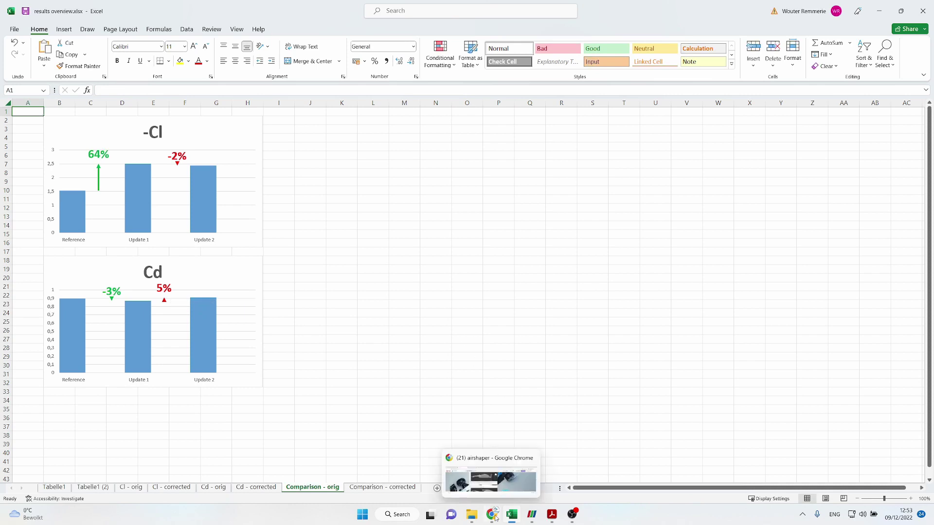
# Open the baseline Voyager F1 car project and orbit its pressure clouds to side, three-quarter and underside views
pyautogui.click(495, 480)
pyautogui.click(285, 264)
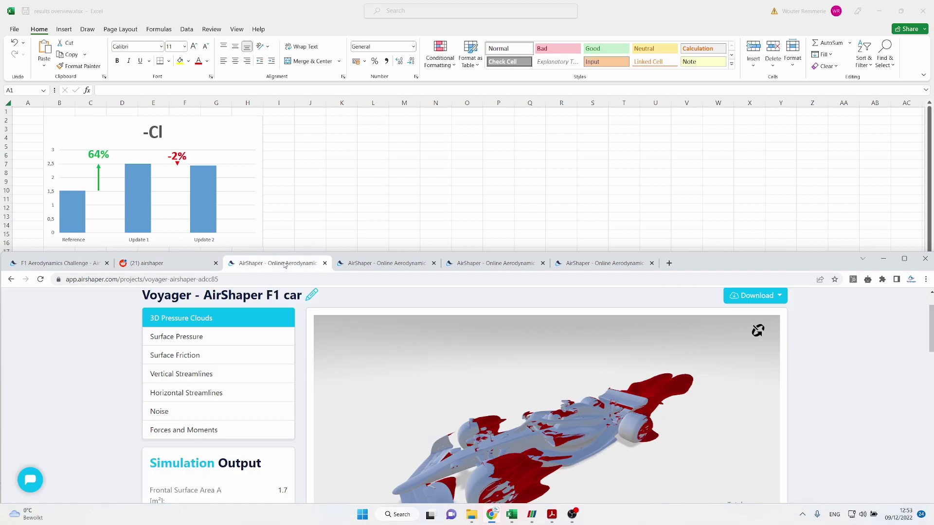
pyautogui.moveTo(612, 450); pyautogui.dragTo(562, 412)
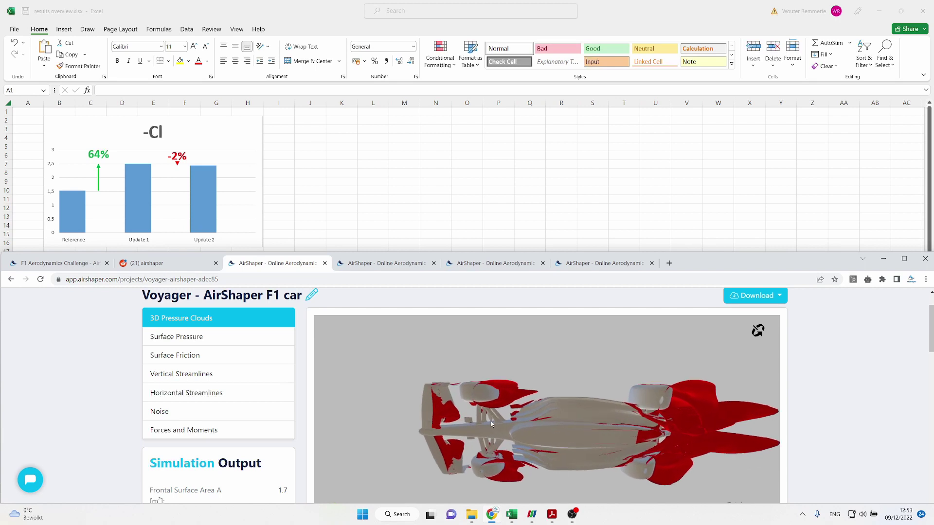
pyautogui.moveTo(489, 393)
pyautogui.mouseDown()
pyautogui.moveTo(480, 416)
pyautogui.moveTo(477, 392)
pyautogui.mouseUp()
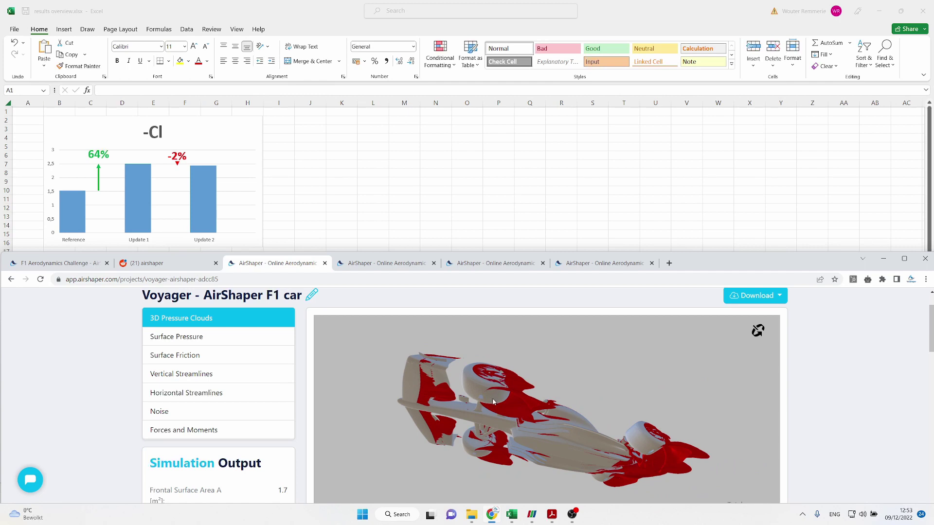
pyautogui.scroll(3, 493, 400)
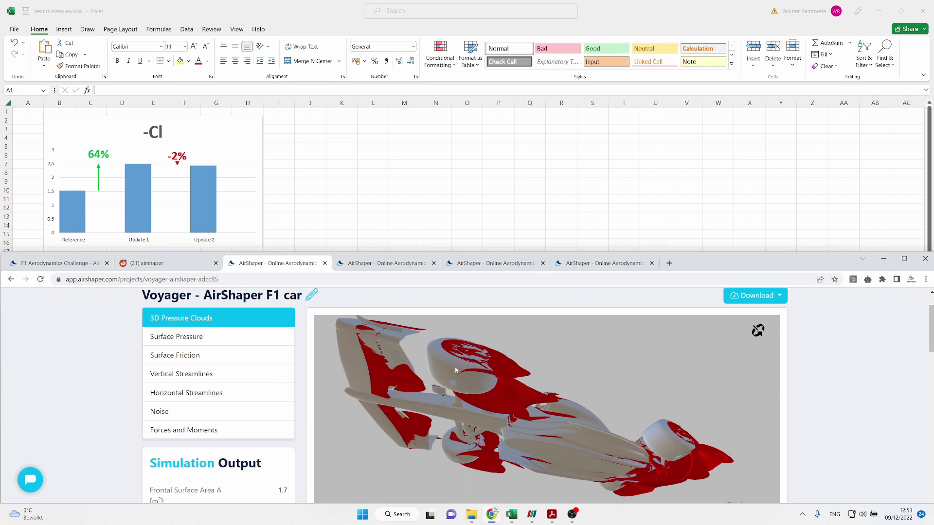
pyautogui.moveTo(539, 421); pyautogui.dragTo(746, 423)
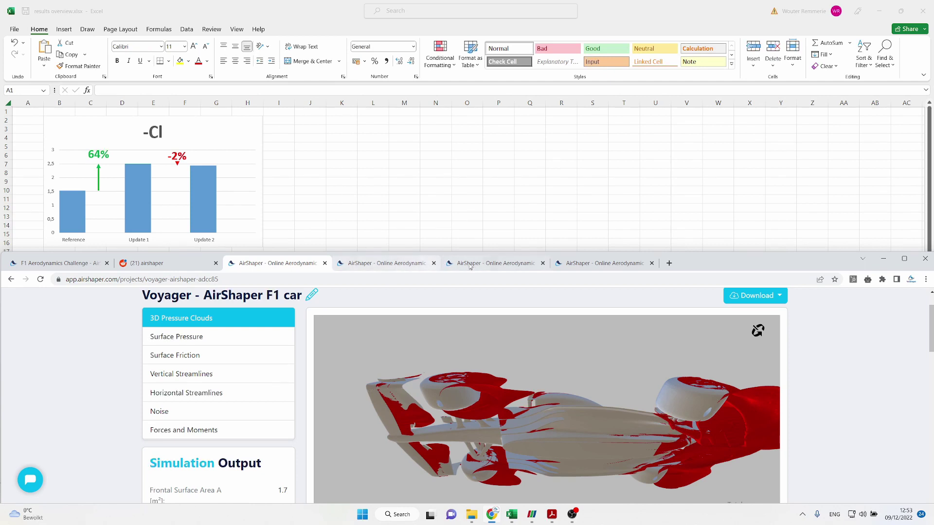
# Open Aero Package 1, rotate its pressure clouds, then inspect the surface pressure map from underside and side
pyautogui.click(395, 265)
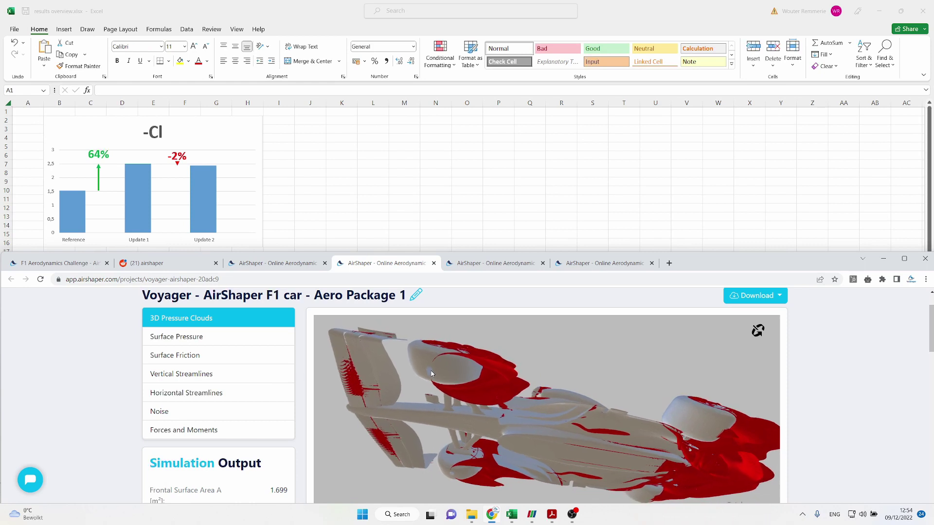
pyautogui.moveTo(681, 430); pyautogui.dragTo(571, 380)
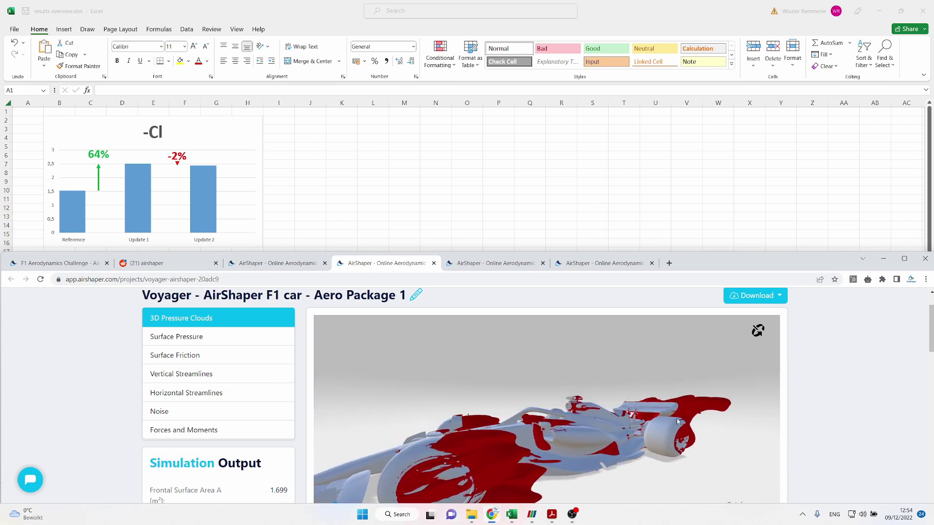
pyautogui.click(276, 340)
pyautogui.moveTo(597, 406); pyautogui.dragTo(570, 386)
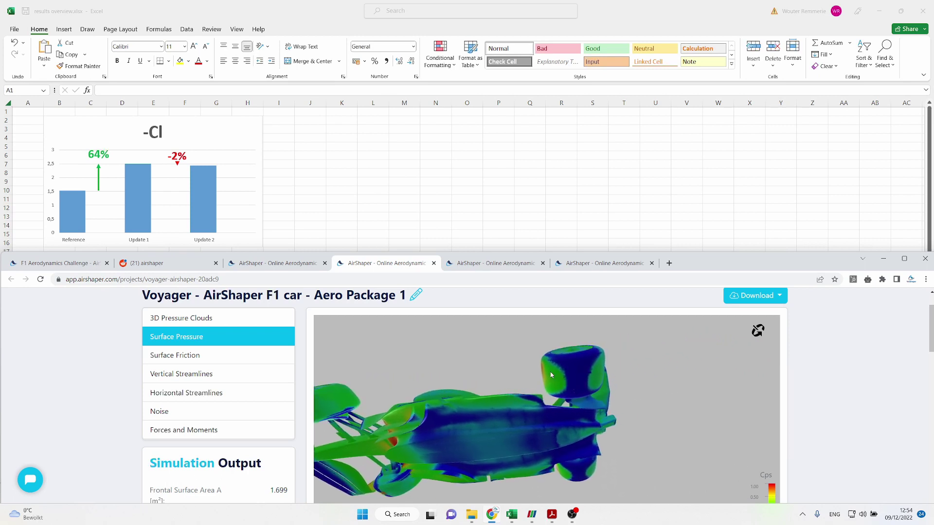
pyautogui.moveTo(509, 369); pyautogui.dragTo(544, 447)
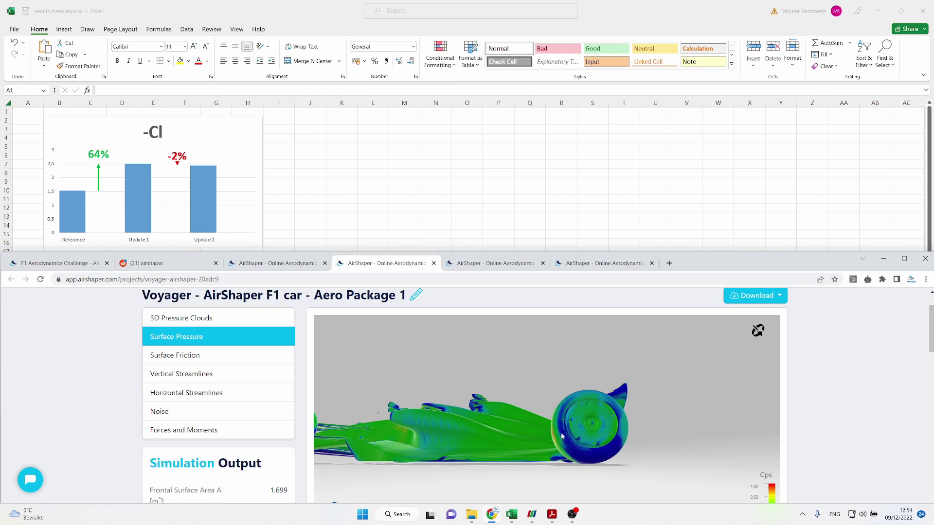
pyautogui.moveTo(557, 437); pyautogui.dragTo(622, 410)
# Show the Forces and Moments results for the baseline Voyager car
pyautogui.click(202, 431)
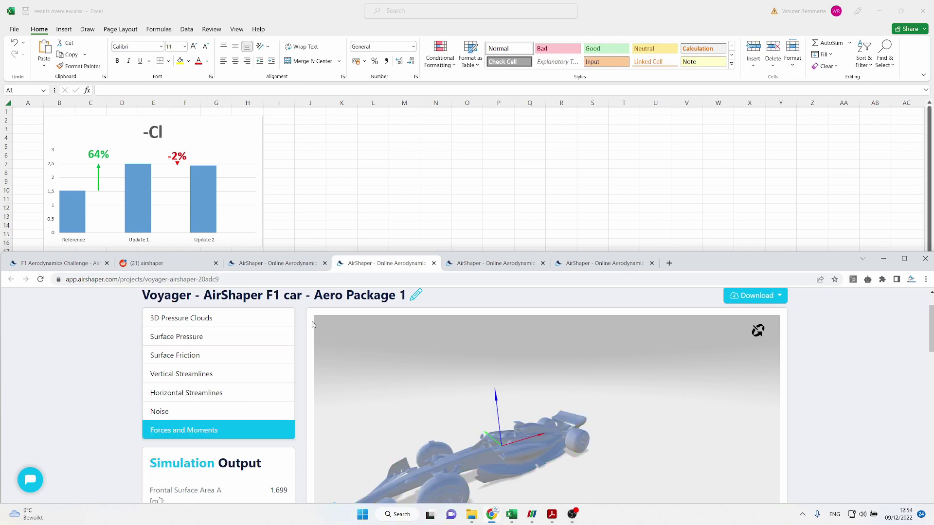
pyautogui.click(310, 266)
pyautogui.click(214, 430)
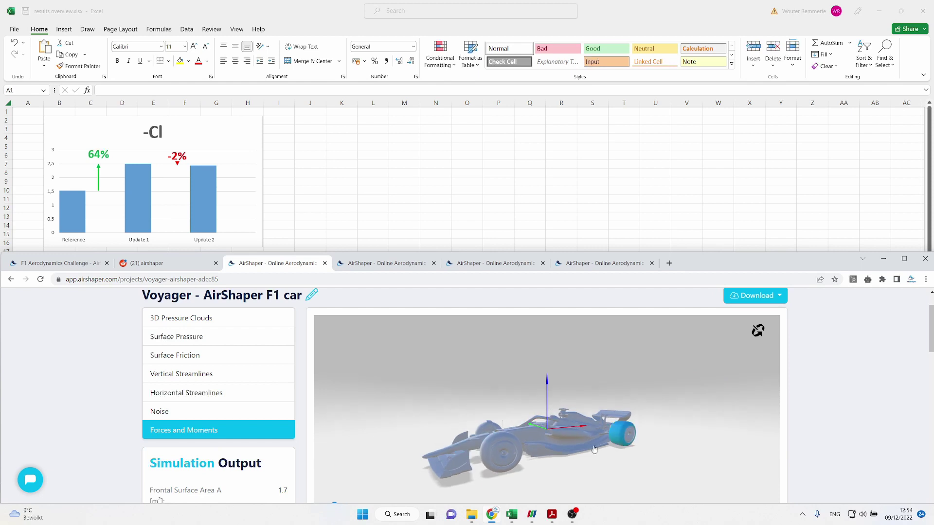
pyautogui.scroll(-3, 870, 413)
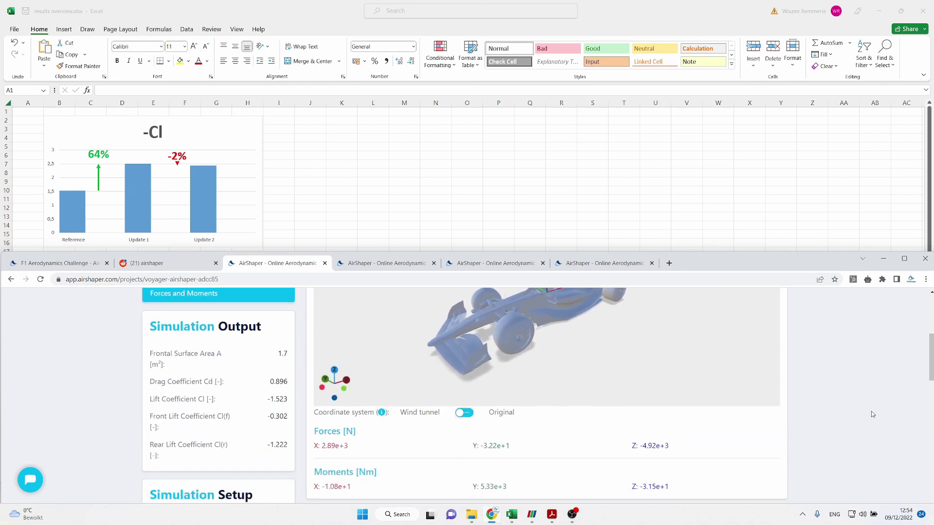
pyautogui.scroll(1, 863, 411)
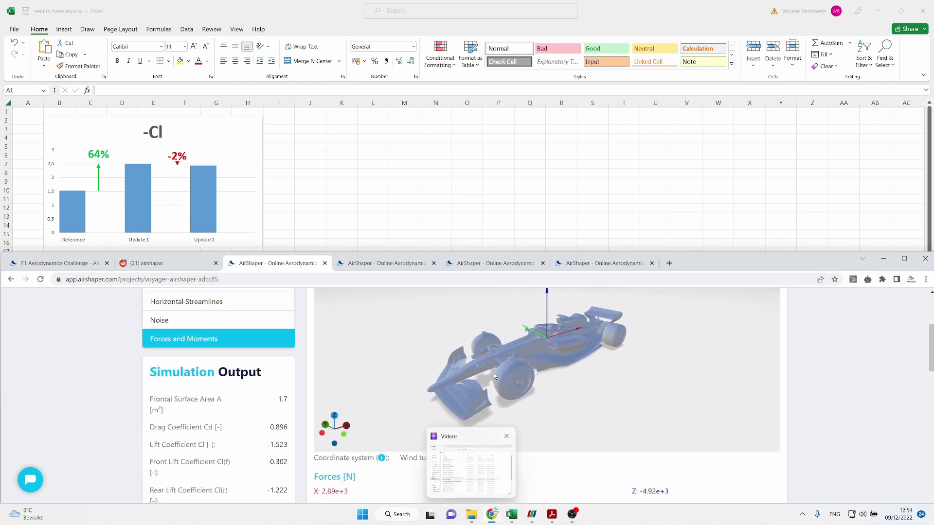
# Pick the front wheel, body, rear wheel and driver's helmet to compare their forces
pyautogui.click(515, 378)
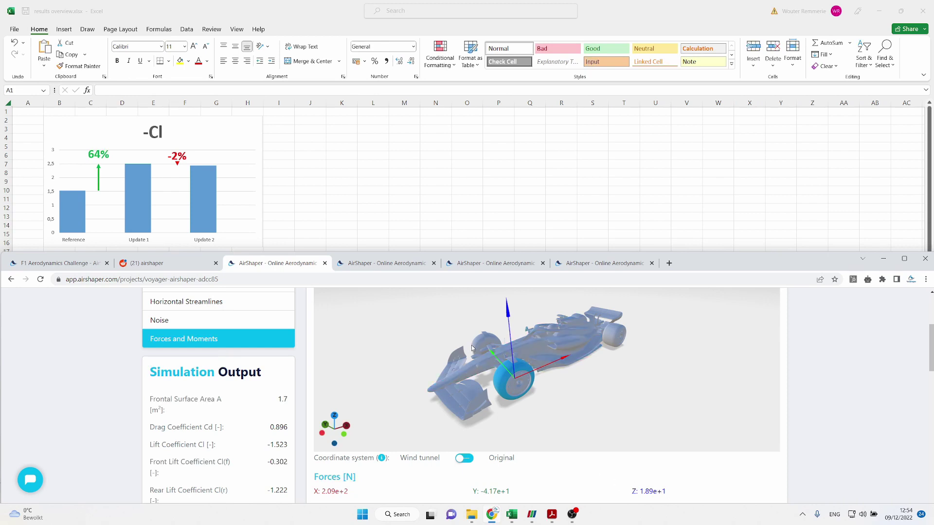
pyautogui.click(494, 341)
pyautogui.click(606, 340)
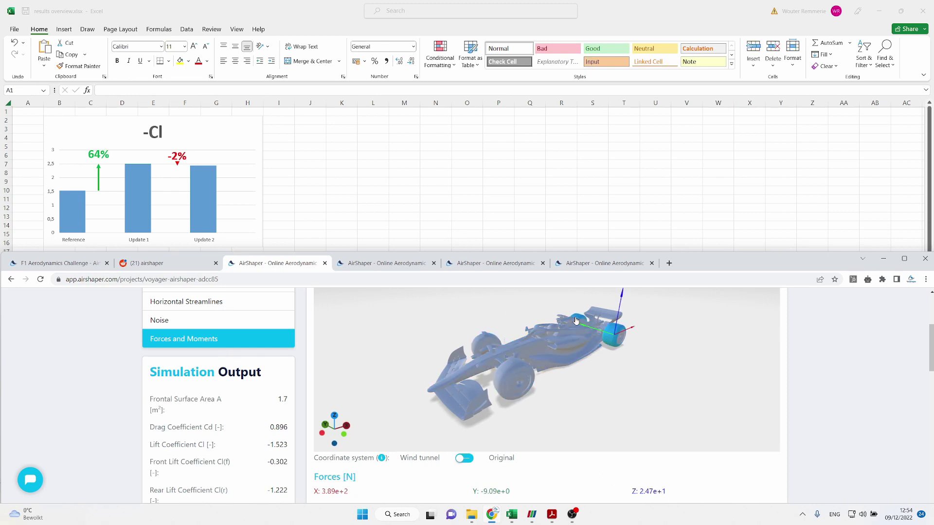
pyautogui.click(578, 319)
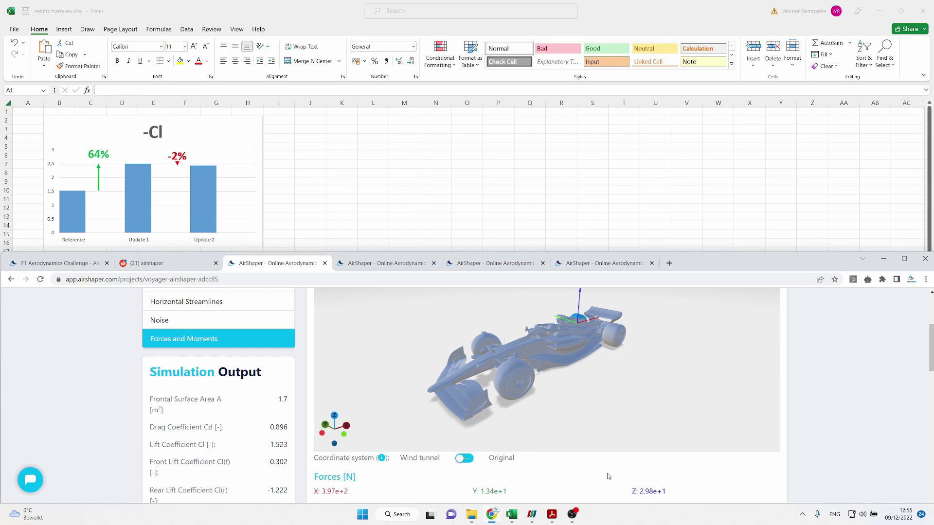
pyautogui.click(614, 335)
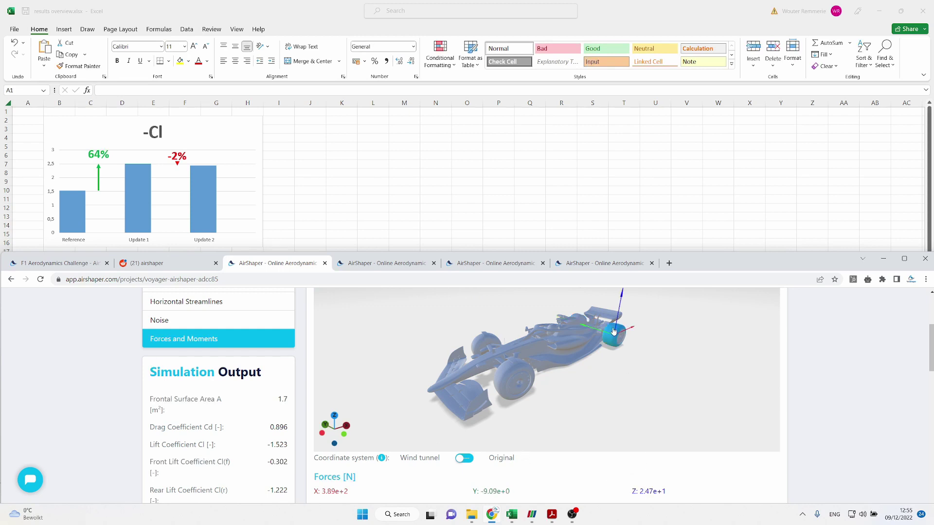
pyautogui.click(577, 319)
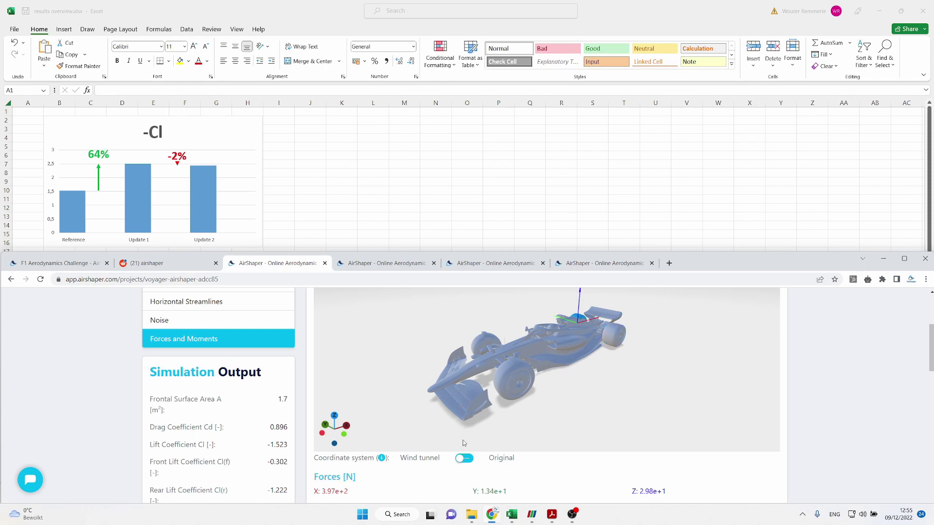
# Check the Aero Package 1 rear wheel and airbox forces, then view the car from above
pyautogui.click(389, 263)
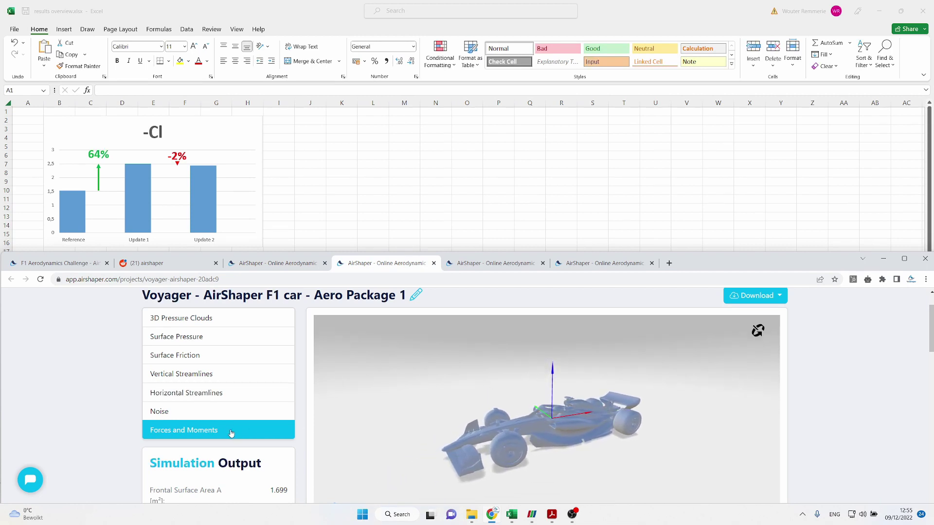
pyautogui.click(627, 421)
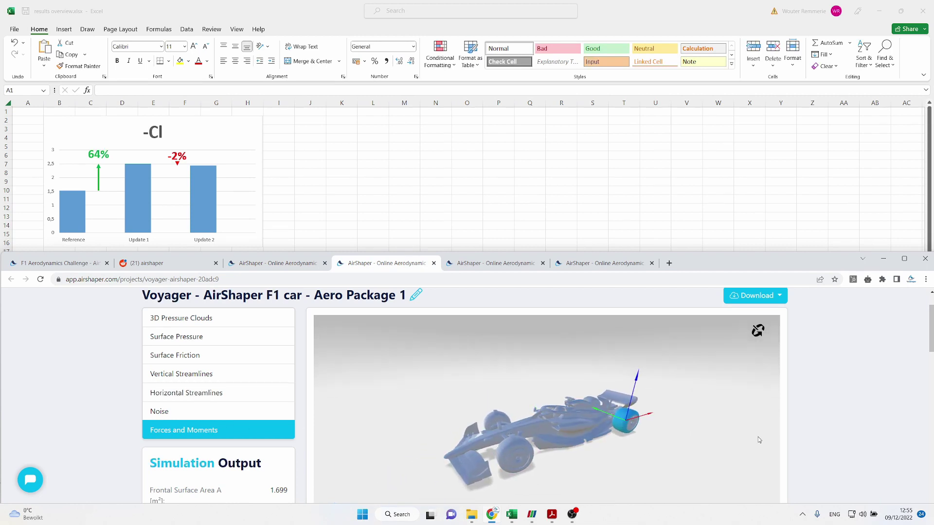
pyautogui.scroll(-2, 786, 434)
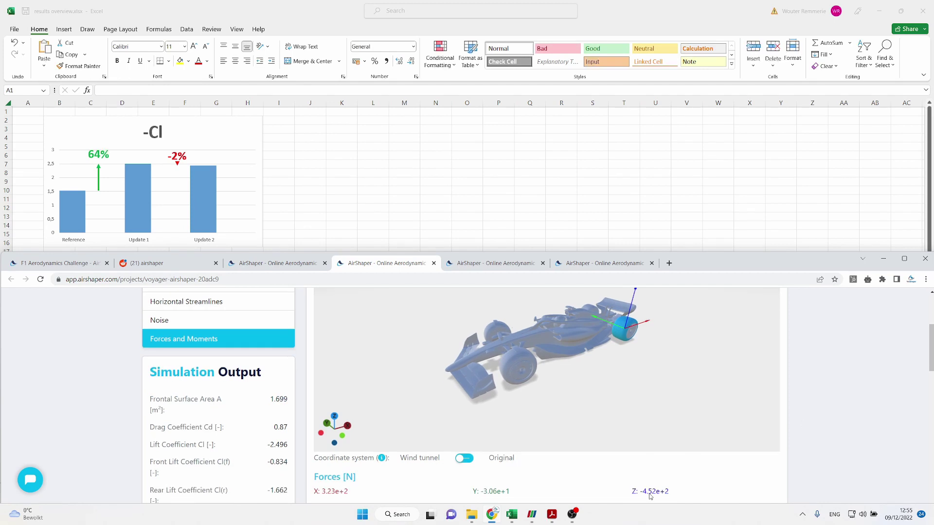
pyautogui.click(591, 308)
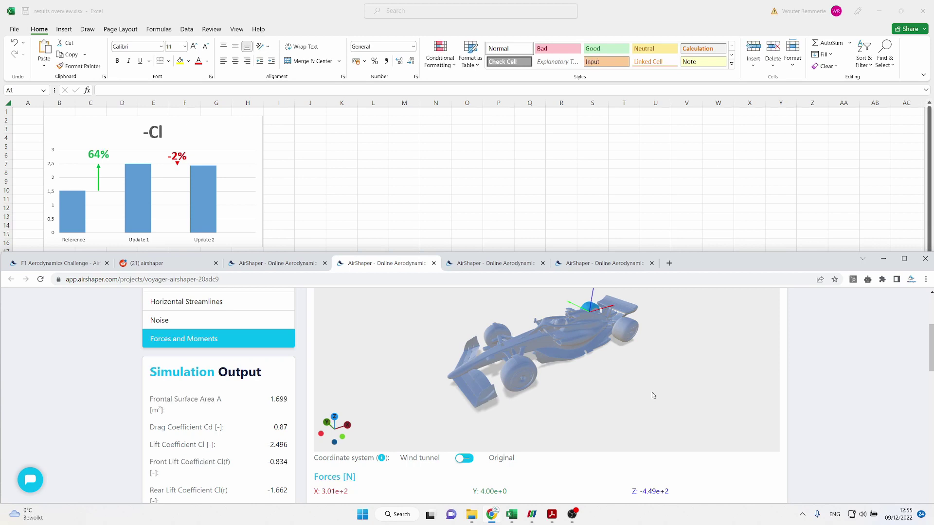
pyautogui.scroll(3, 623, 353)
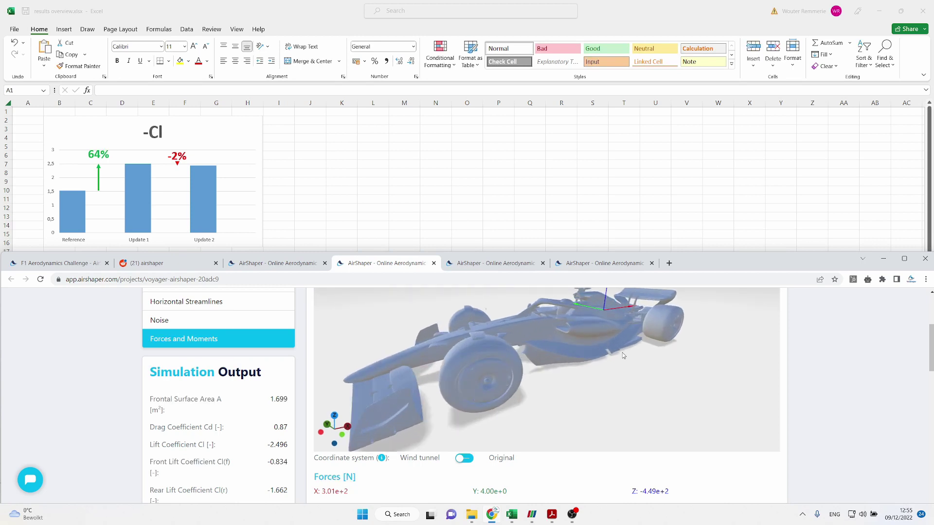
pyautogui.moveTo(617, 363); pyautogui.dragTo(612, 379)
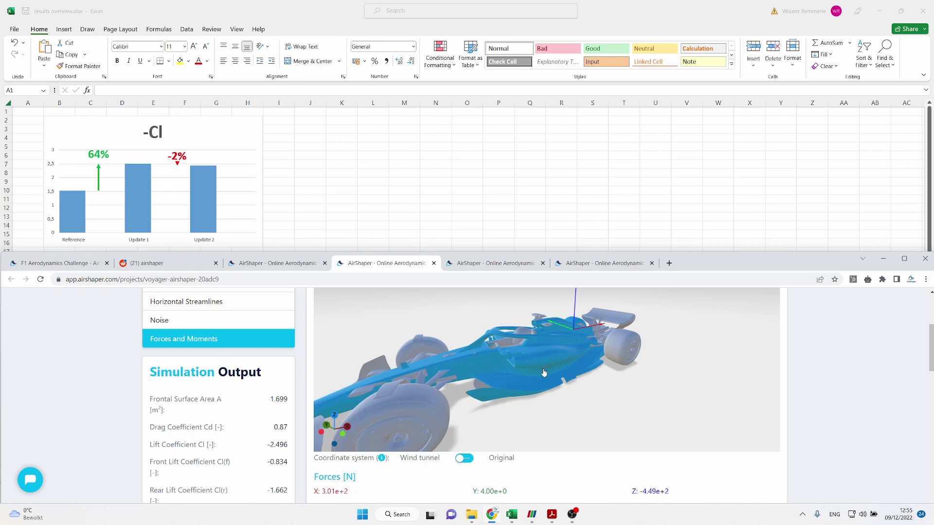
# Show the Comparison - corrected sheet's -Cl and Cd charts, then return to the AirShaper results
pyautogui.click(434, 214)
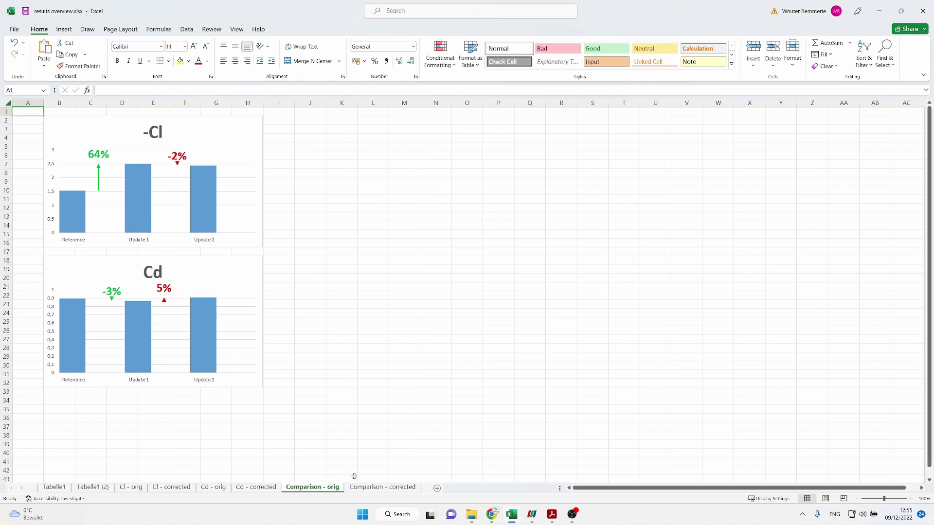
pyautogui.click(373, 487)
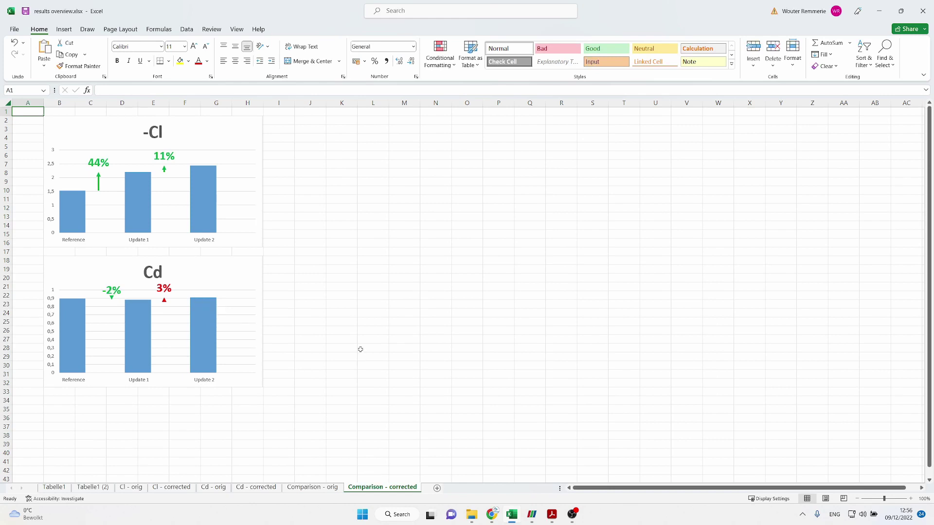
pyautogui.click(493, 515)
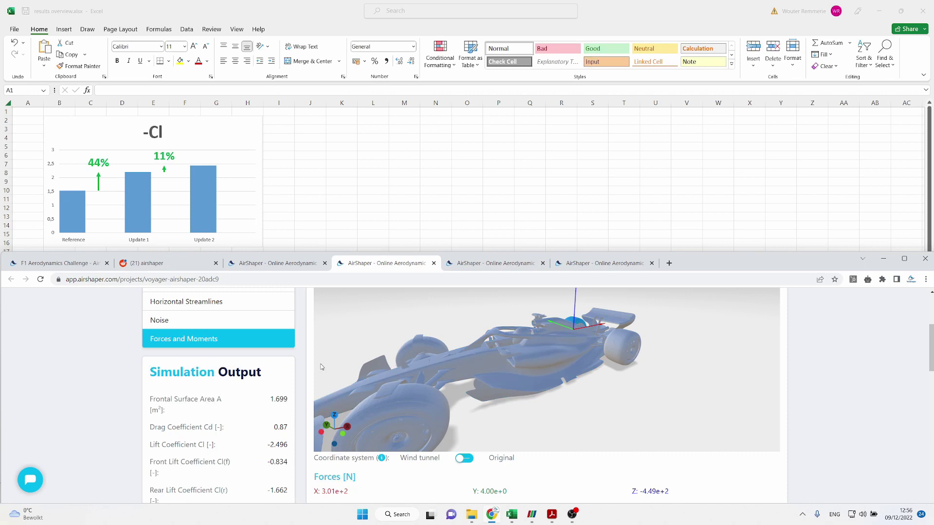
# Show the 3D Pressure Clouds result and orbit the car slightly
pyautogui.scroll(3, 305, 378)
pyautogui.click(262, 363)
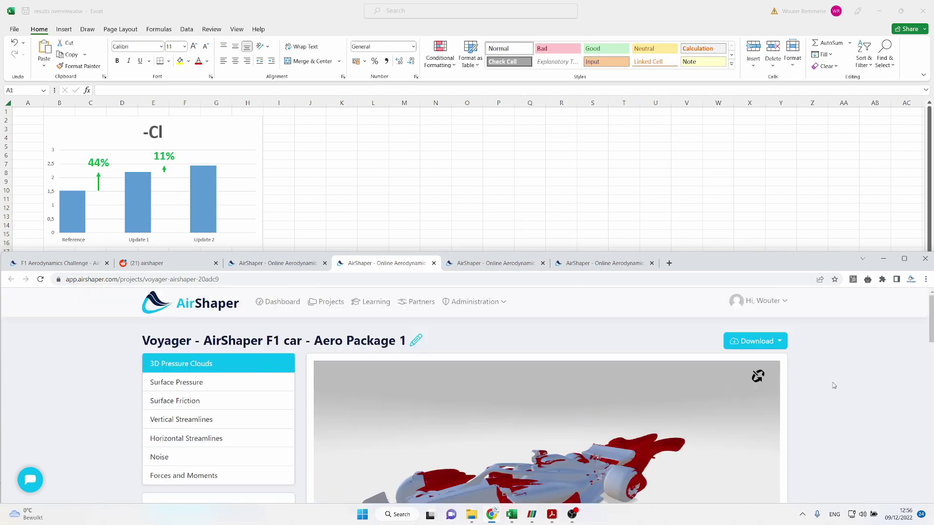
pyautogui.scroll(-3, 858, 383)
pyautogui.moveTo(615, 349); pyautogui.dragTo(610, 328)
# Open Aero Package 1 - CORRECTED and view its Forces and Moments from a rear-underside angle
pyautogui.click(448, 263)
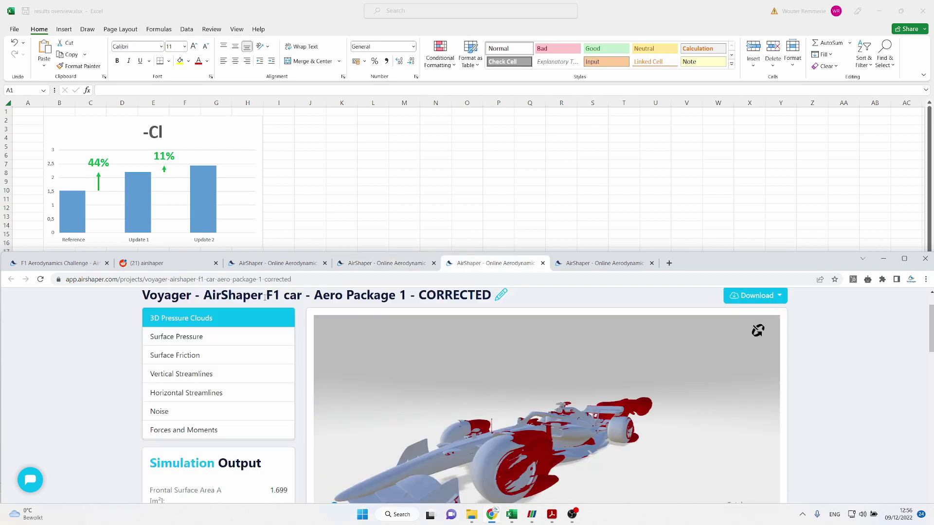
pyautogui.moveTo(504, 439); pyautogui.dragTo(526, 436)
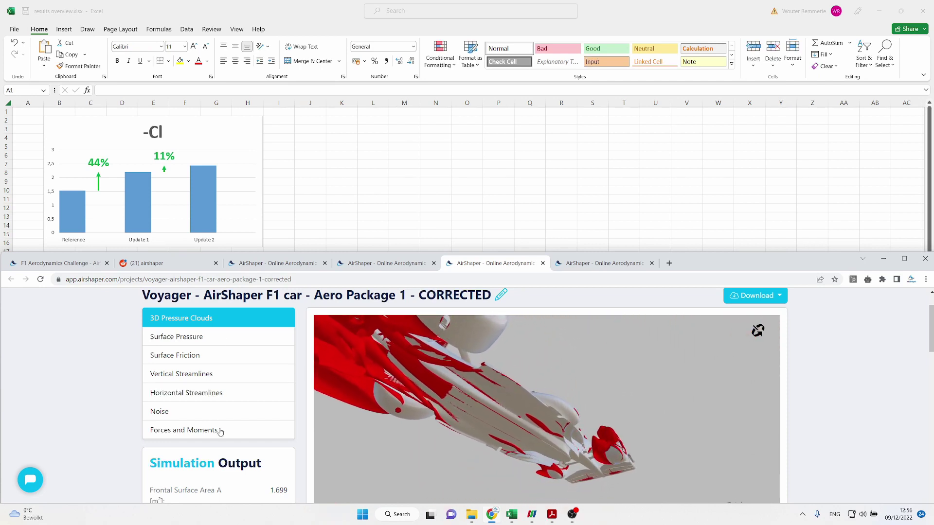
pyautogui.click(243, 430)
pyautogui.moveTo(469, 387); pyautogui.dragTo(682, 381)
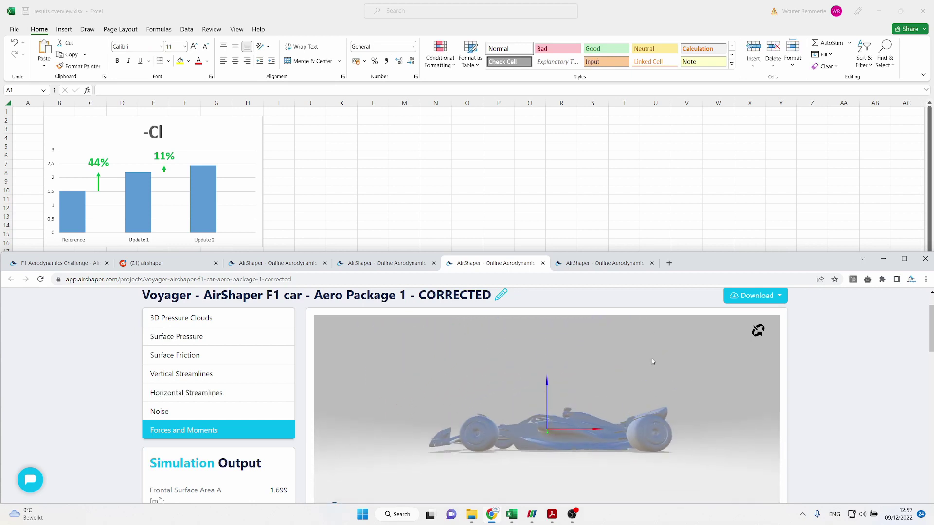
# Open the Aero Package 2 pressure clouds in a front three-quarter view
pyautogui.click(611, 264)
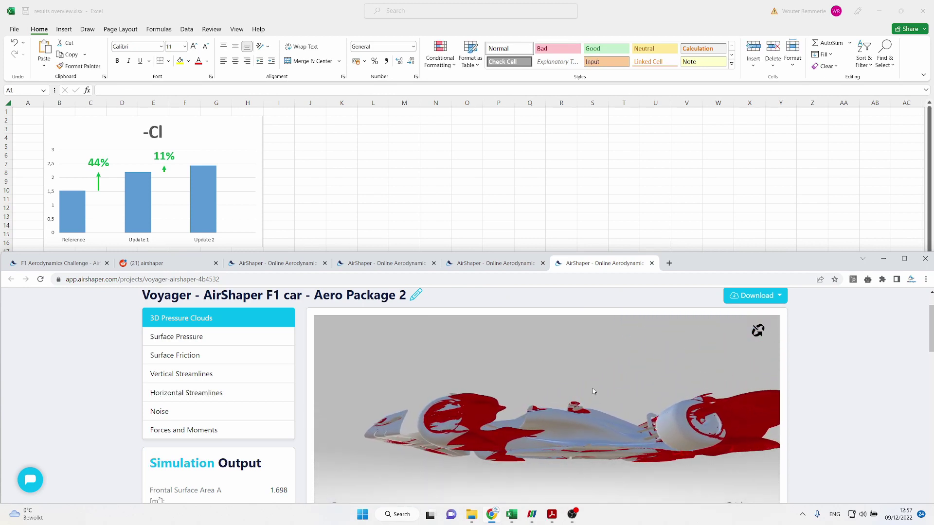
pyautogui.moveTo(577, 381); pyautogui.dragTo(547, 379)
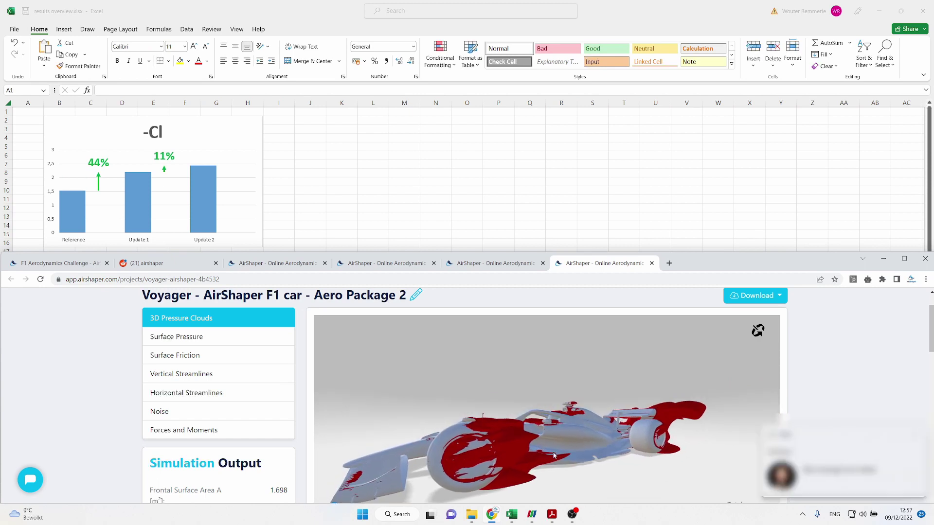
pyautogui.click(583, 482)
# Bring the Side pods notes and ParaView car model forward, orbiting the model to a near side view
pyautogui.click(553, 515)
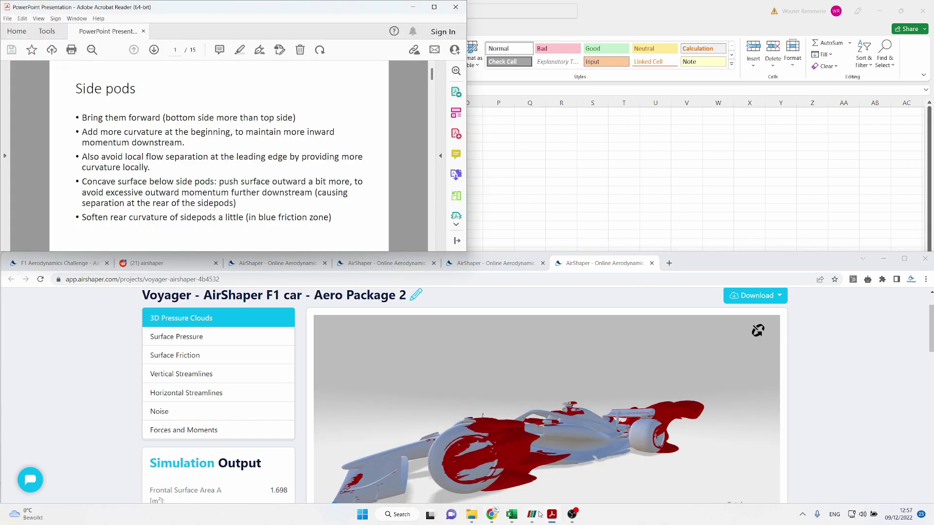
pyautogui.click(534, 515)
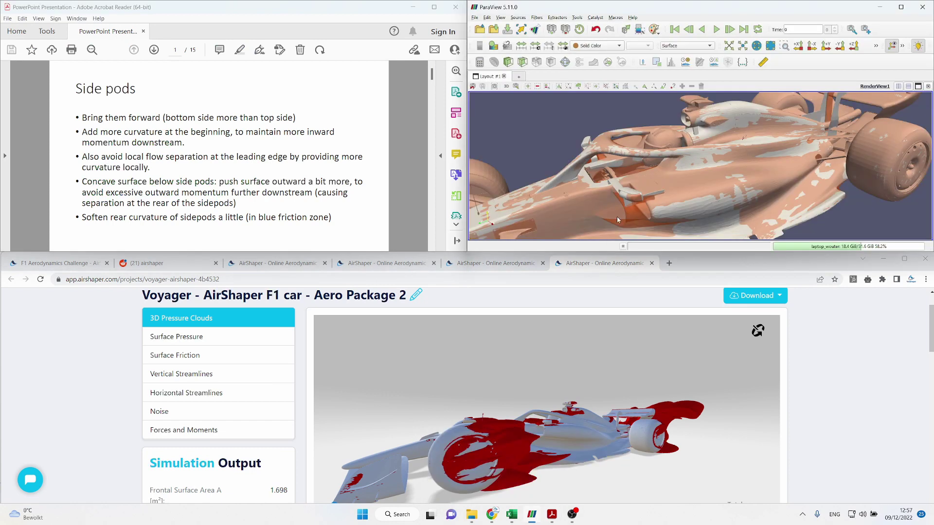
pyautogui.click(392, 91)
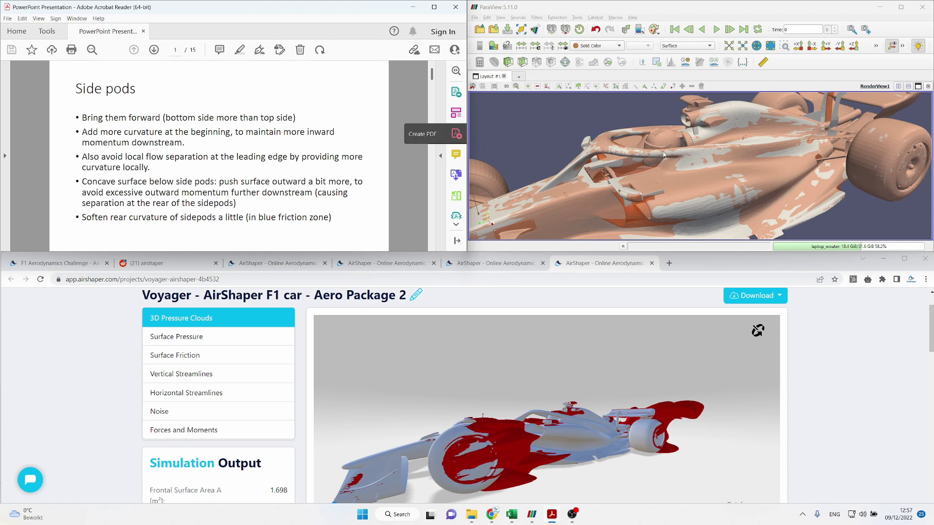
pyautogui.moveTo(675, 157)
pyautogui.mouseDown()
pyautogui.moveTo(699, 145)
pyautogui.moveTo(689, 159)
pyautogui.mouseUp()
pyautogui.scroll(-5, 604, 217)
pyautogui.scroll(3, 688, 179)
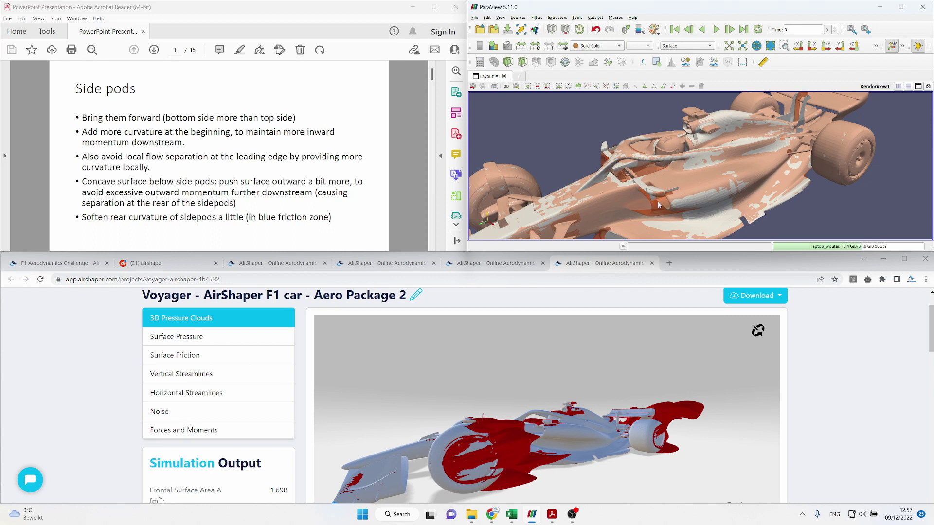
pyautogui.moveTo(662, 209); pyautogui.dragTo(660, 164)
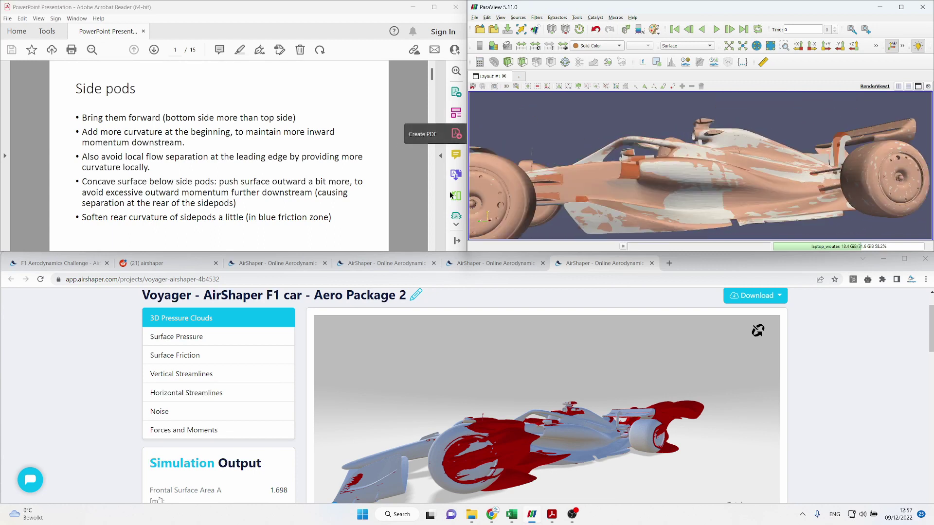
# Open the Aero Package 1 - CORRECTED project and show its surface pressure map from above
pyautogui.click(288, 265)
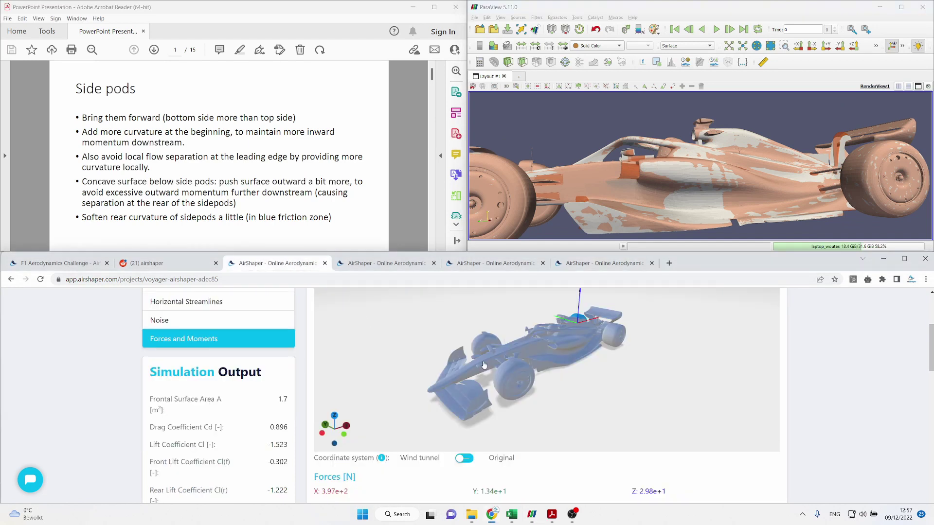
pyautogui.scroll(3, 125, 371)
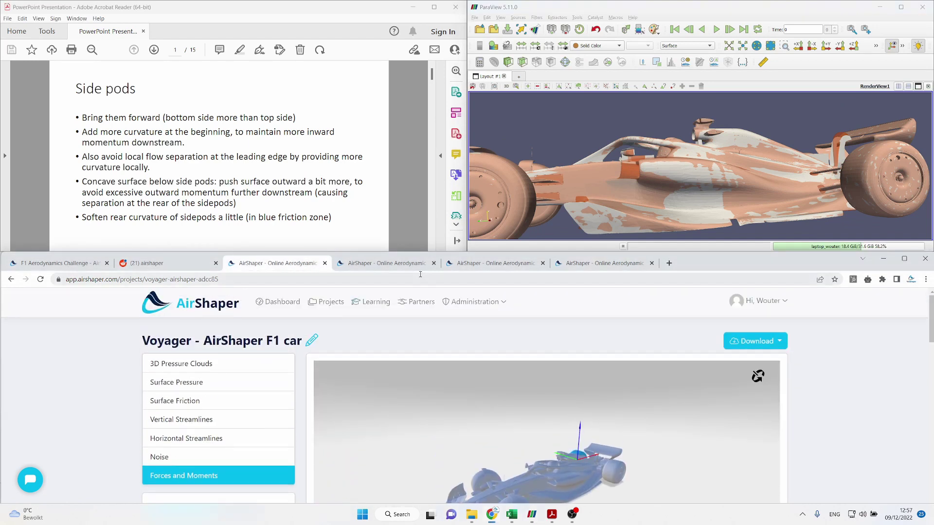
pyautogui.click(473, 264)
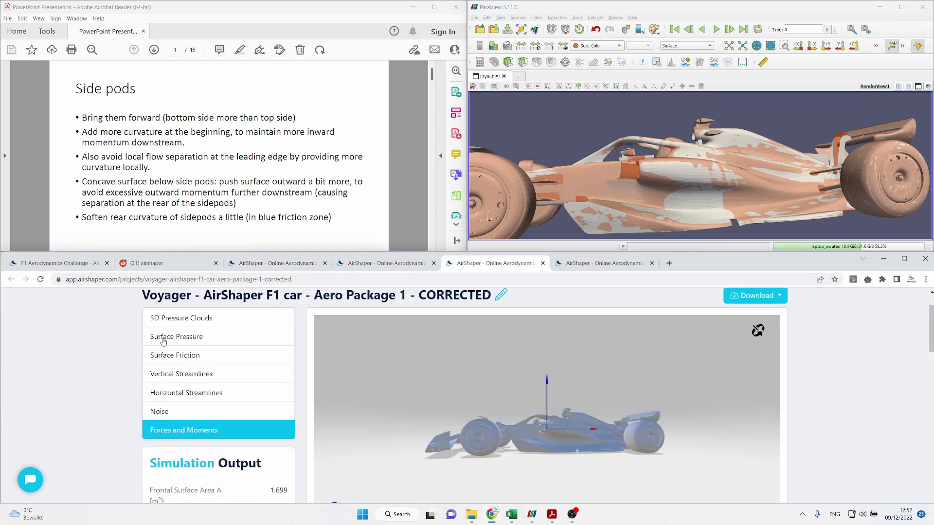
pyautogui.click(207, 342)
pyautogui.moveTo(638, 439); pyautogui.dragTo(517, 421)
# Rotate the car's 3D pressure clouds, then display its surface friction map in N/m²
pyautogui.click(185, 317)
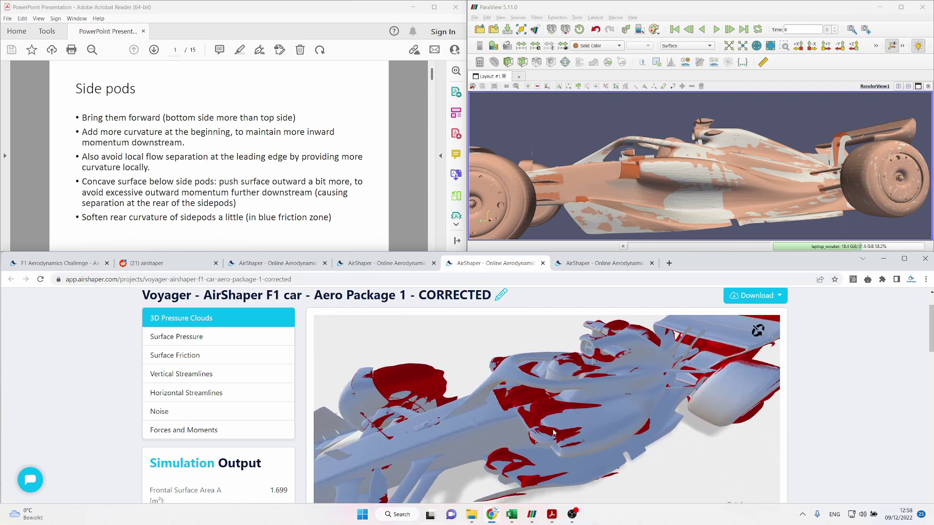
pyautogui.moveTo(563, 429); pyautogui.dragTo(588, 443)
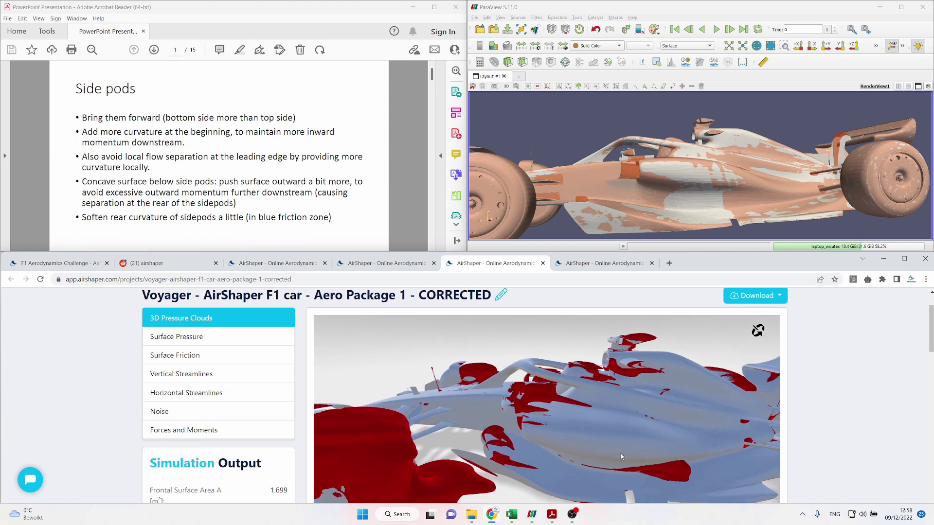
pyautogui.moveTo(614, 455); pyautogui.dragTo(614, 469)
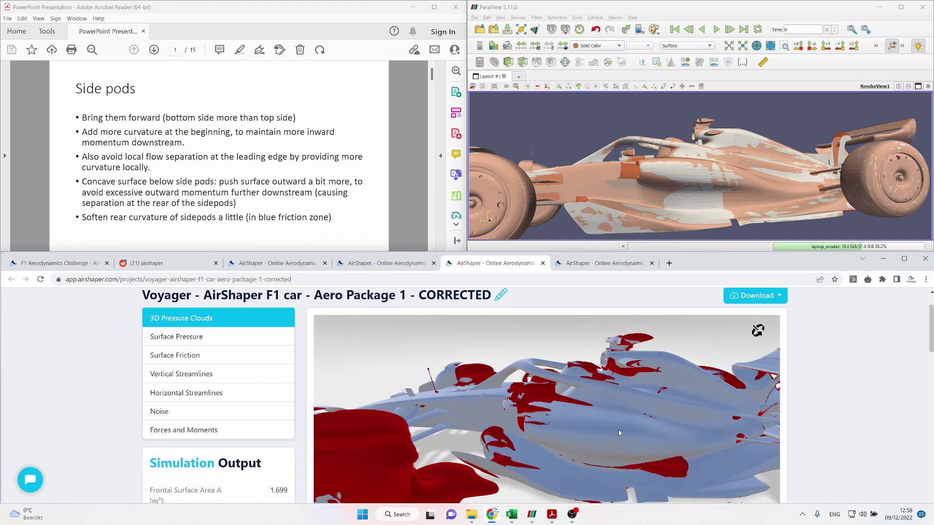
pyautogui.moveTo(619, 433); pyautogui.dragTo(370, 380)
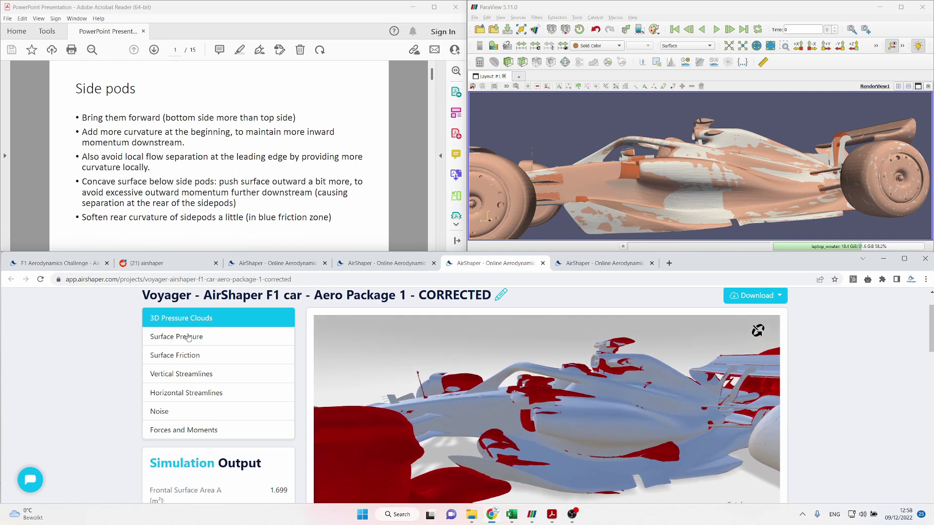
pyautogui.click(188, 355)
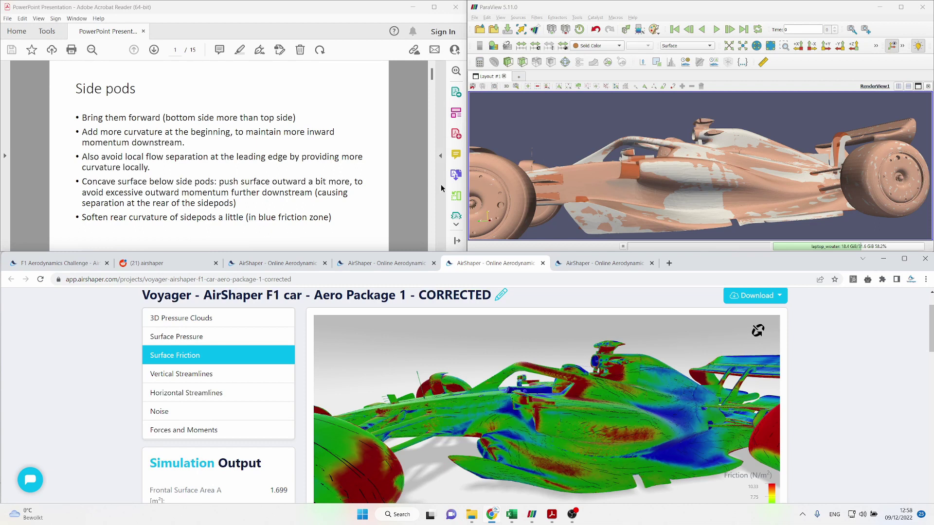
# Scroll the notes to page 2's friction renders and orbit the ParaView car to top, rear and front views
pyautogui.click(404, 147)
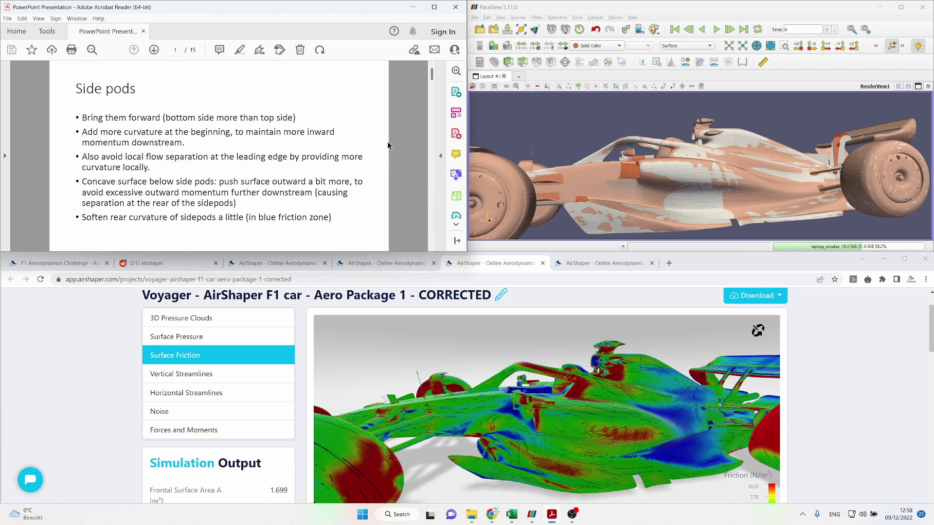
pyautogui.scroll(-5, 394, 144)
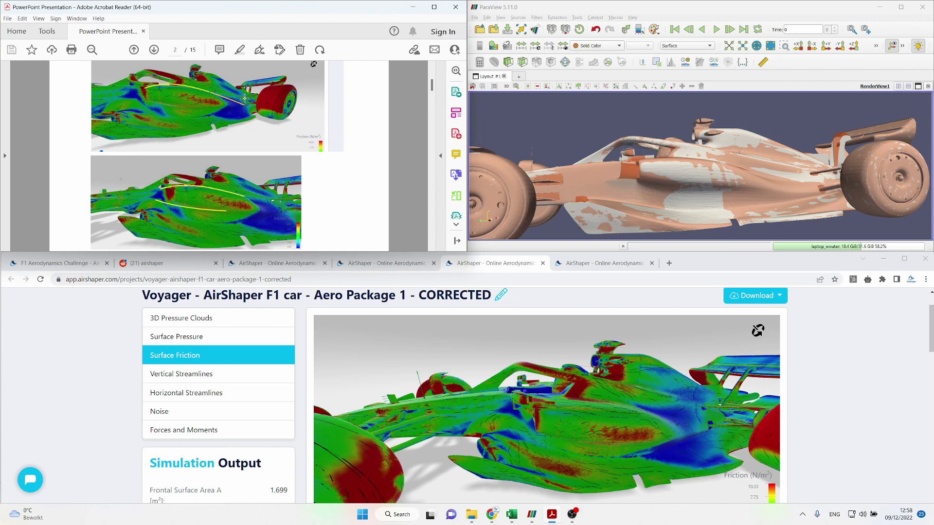
pyautogui.moveTo(692, 126); pyautogui.dragTo(647, 157)
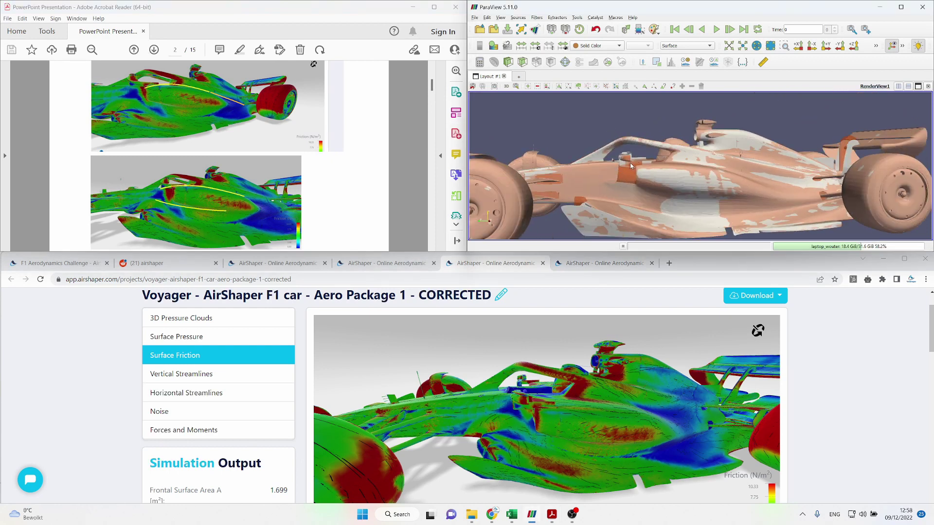
pyautogui.moveTo(691, 164); pyautogui.dragTo(742, 164)
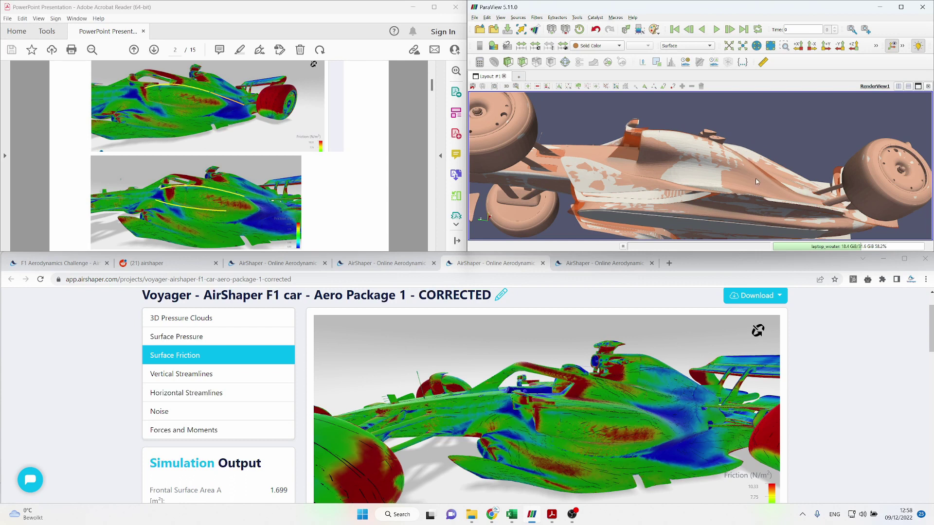
pyautogui.scroll(-10, 748, 177)
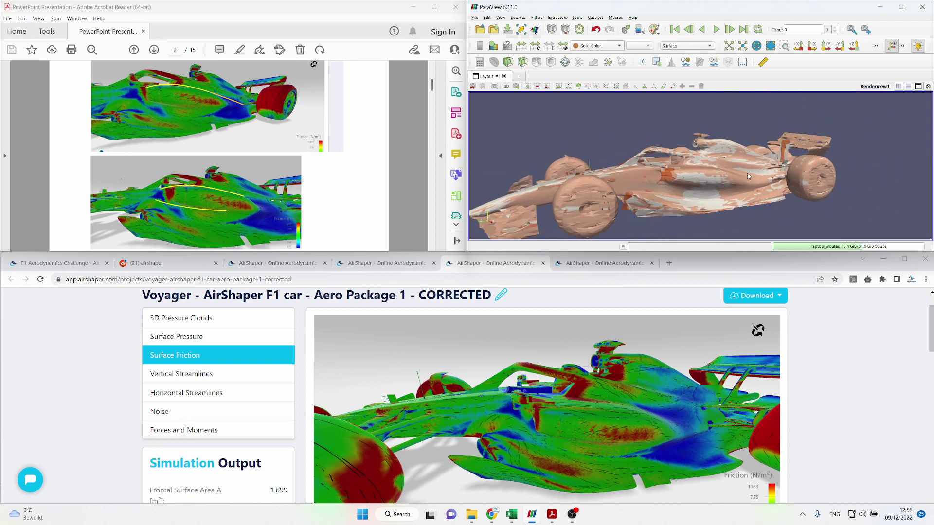
pyautogui.moveTo(748, 171); pyautogui.dragTo(734, 192)
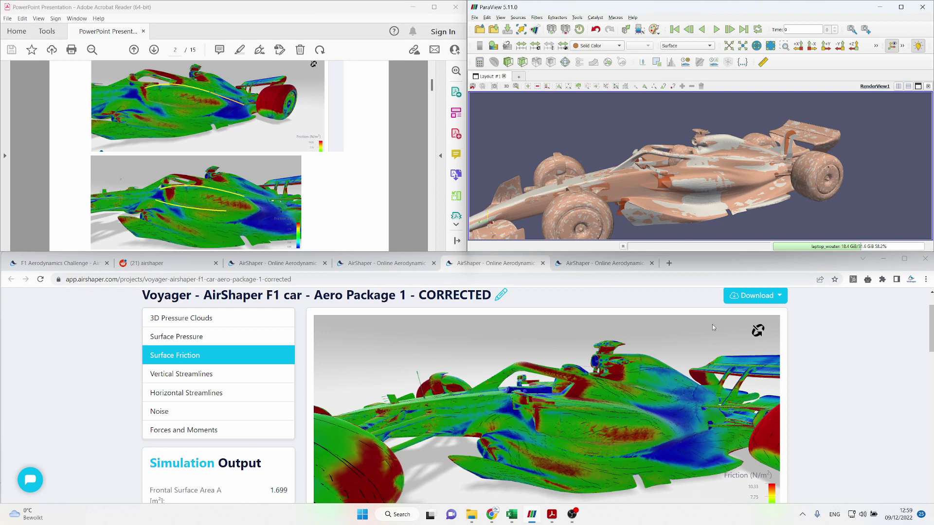
# Open Aero Package 2's results and show its 3D pressure clouds
pyautogui.click(598, 267)
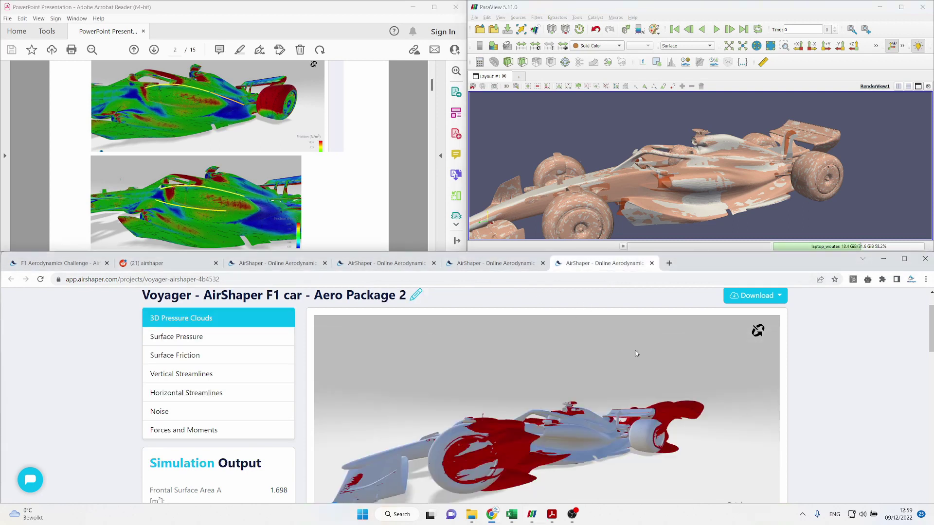
pyautogui.click(221, 359)
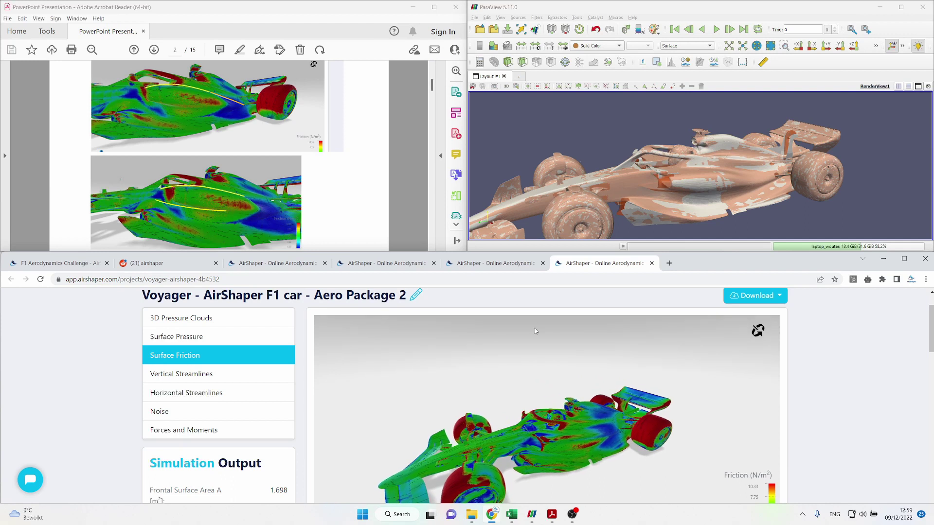
pyautogui.scroll(3, 614, 430)
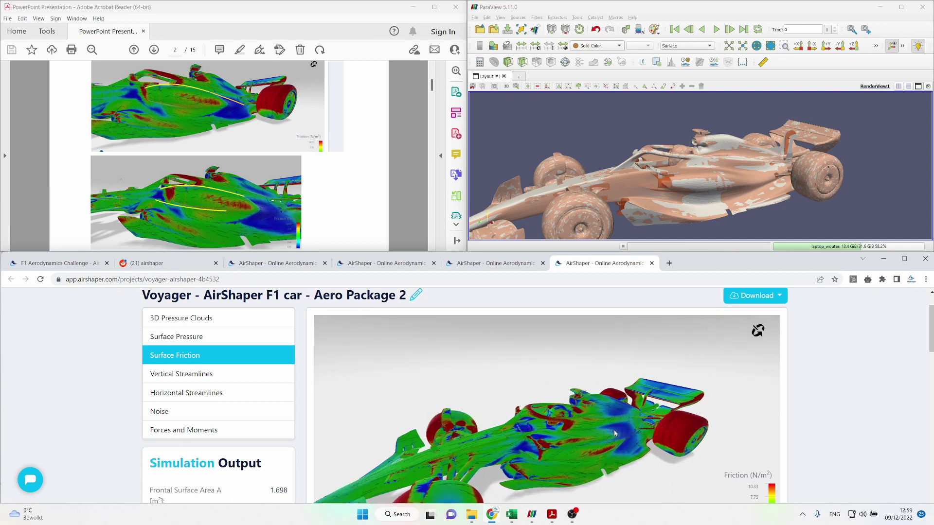
pyautogui.click(241, 320)
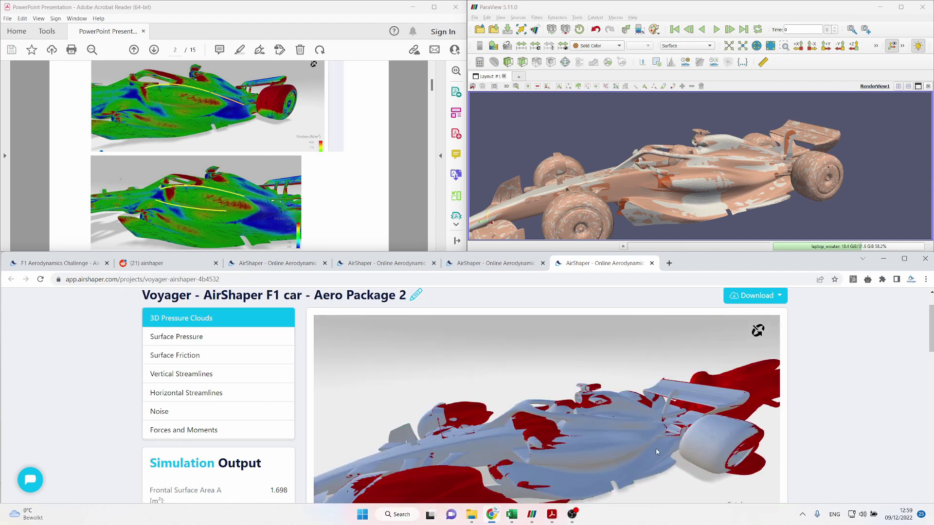
# Show Package 1 CORRECTED's 3D pressure clouds and orbit the car, comparing against Package 2
pyautogui.click(496, 263)
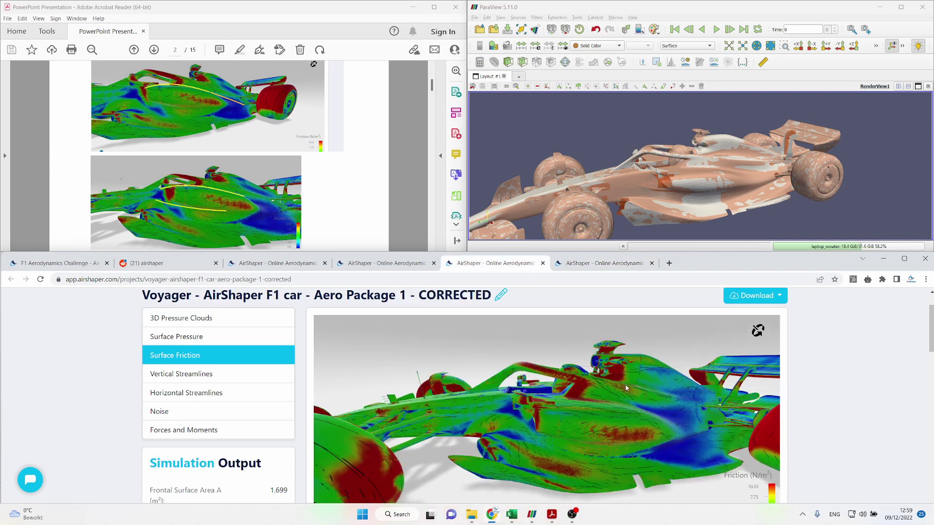
pyautogui.click(288, 318)
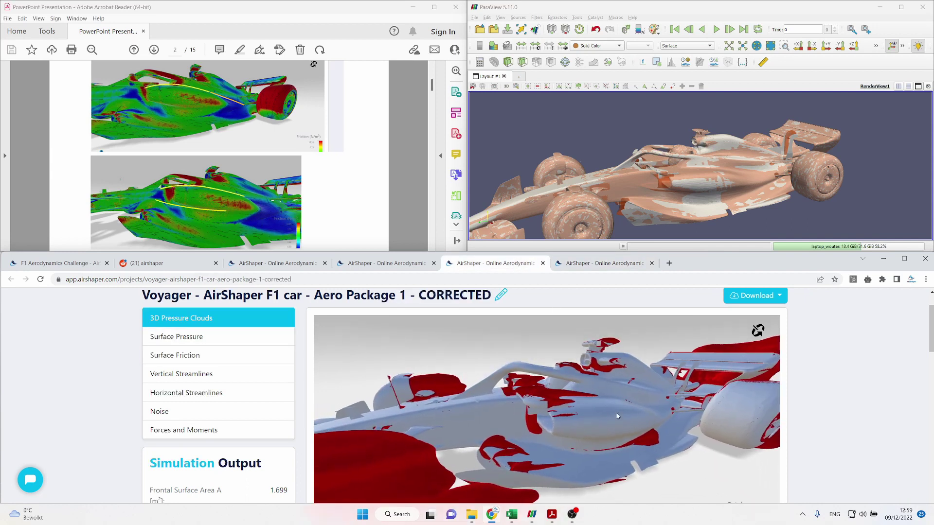
pyautogui.click(601, 266)
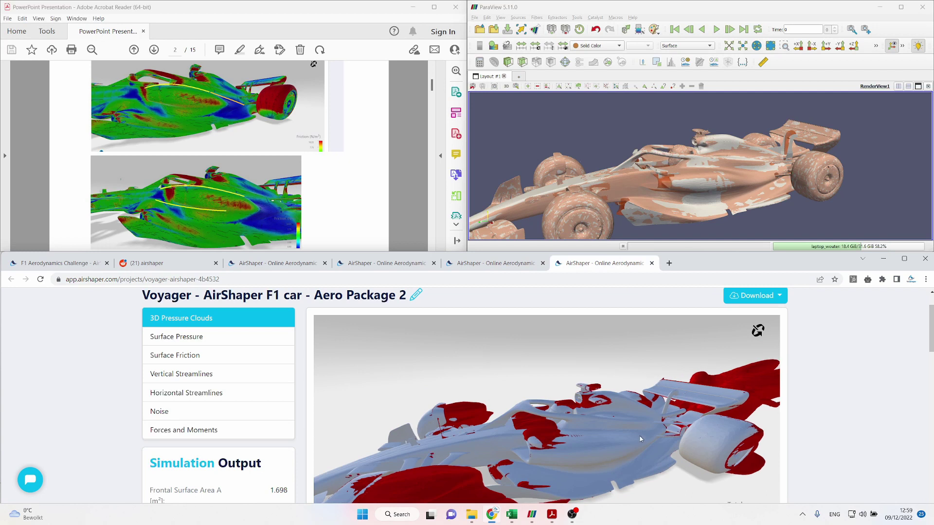
pyautogui.click(496, 263)
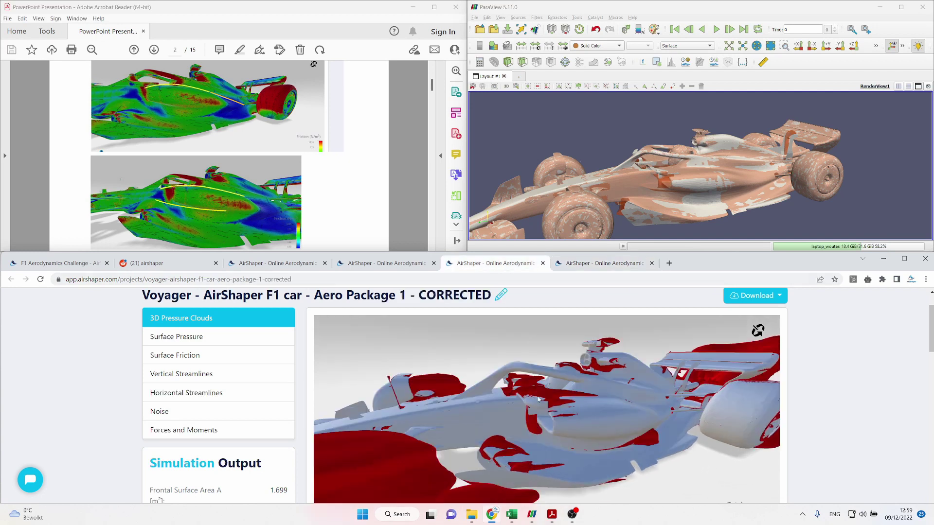
pyautogui.moveTo(542, 316); pyautogui.dragTo(542, 415)
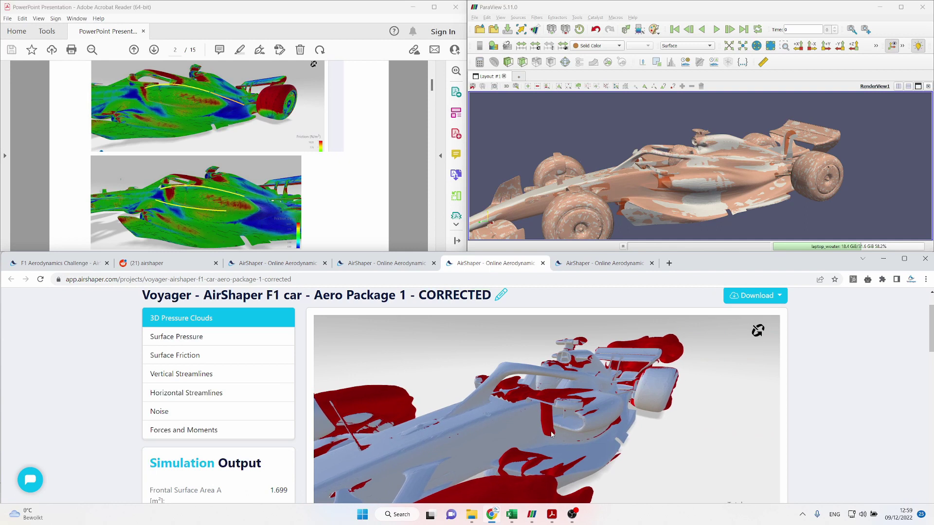
pyautogui.moveTo(543, 425); pyautogui.dragTo(542, 411)
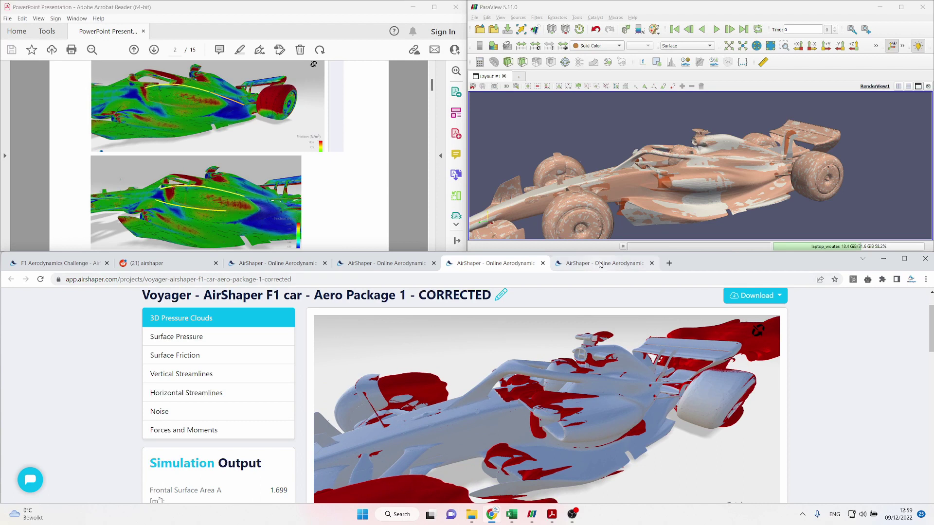
# Orbit Aero Package 2's pressure-cloud car around the rear wing, then return the notes to page 1
pyautogui.click(601, 264)
pyautogui.moveTo(583, 452); pyautogui.dragTo(530, 448)
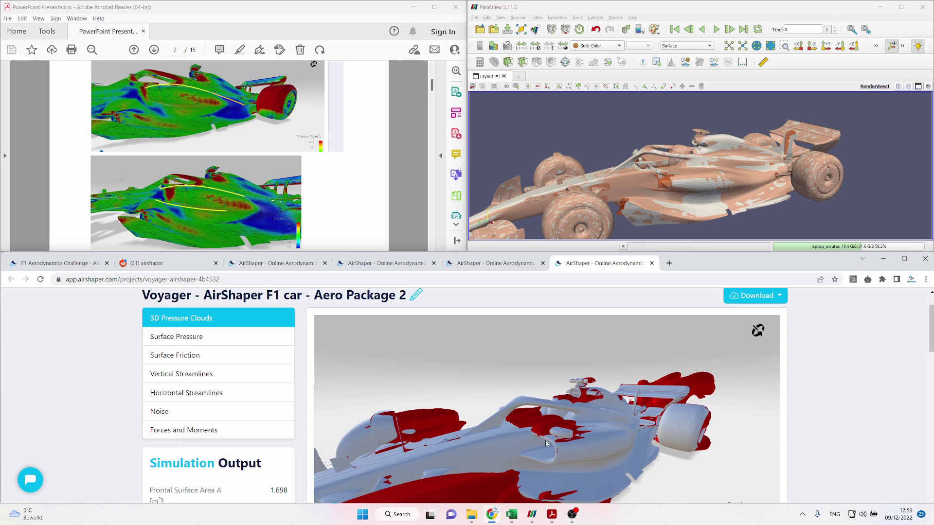
pyautogui.moveTo(540, 447)
pyautogui.mouseDown()
pyautogui.moveTo(519, 454)
pyautogui.moveTo(536, 451)
pyautogui.mouseUp()
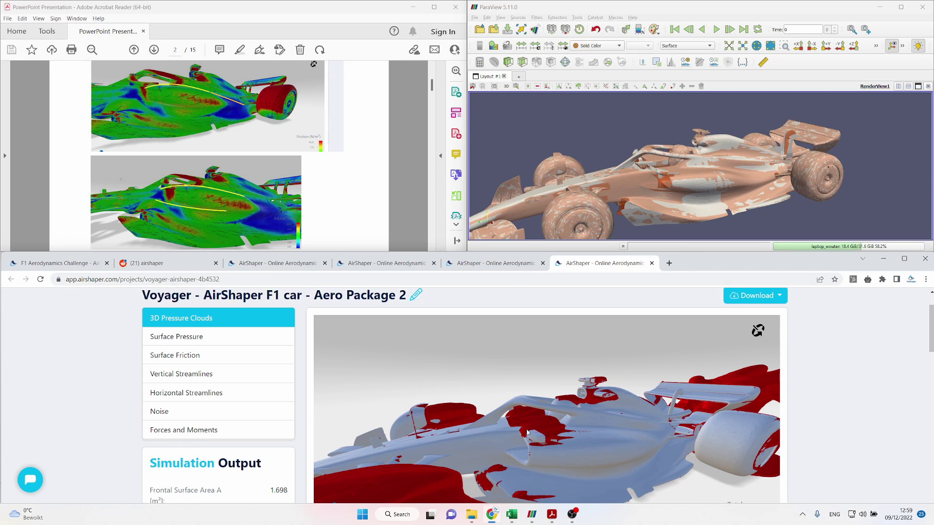
pyautogui.click(404, 173)
pyautogui.scroll(2, 405, 174)
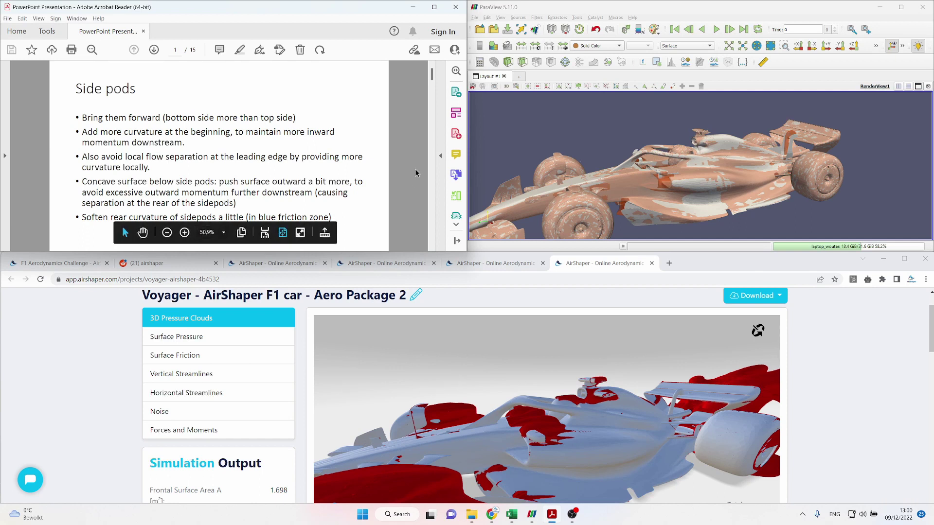
# Page the presentation down from the Side pods slide past the Strakes / fences notes
pyautogui.scroll(-3, 416, 173)
pyautogui.scroll(-3, 416, 173)
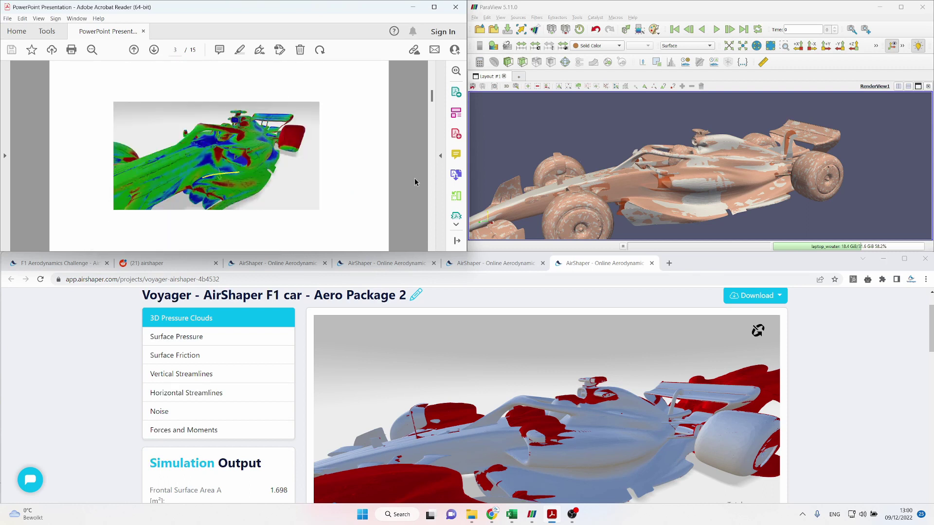
pyautogui.scroll(-3, 412, 173)
pyautogui.scroll(-2, 411, 176)
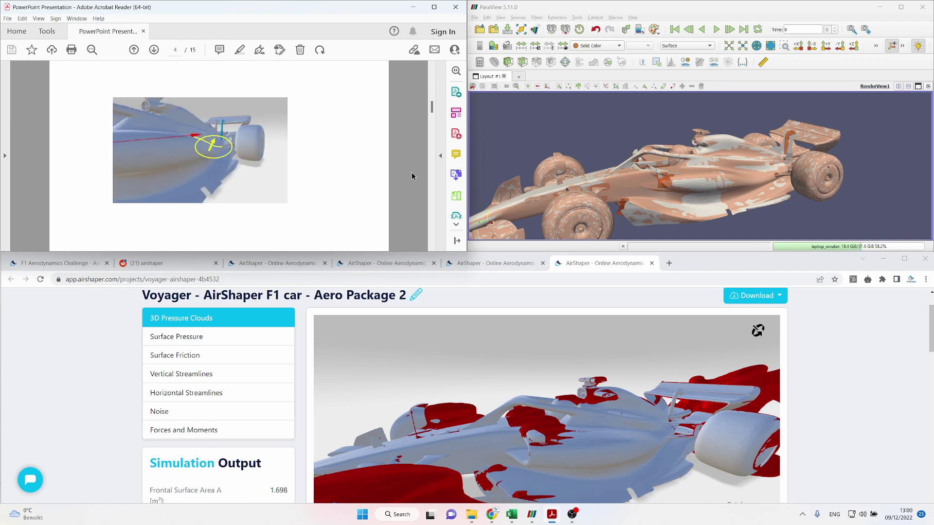
pyautogui.scroll(2, 411, 176)
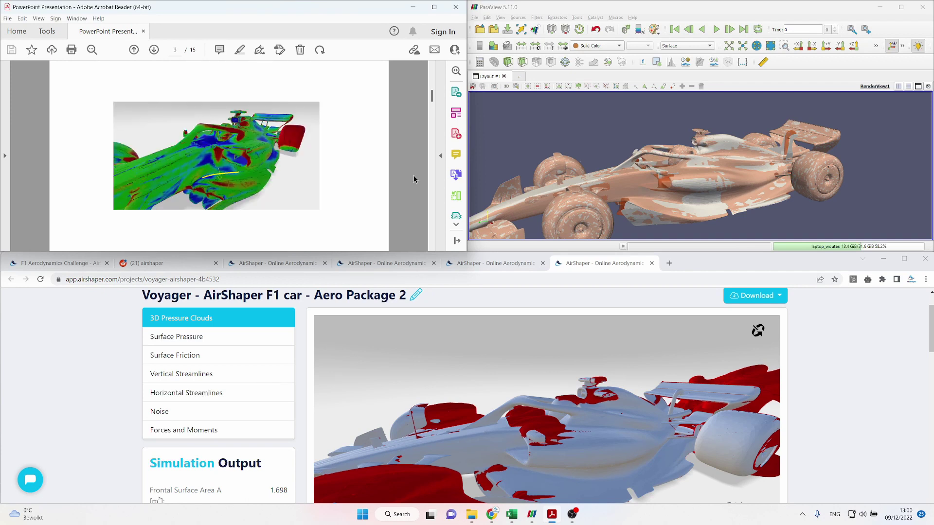
pyautogui.scroll(-3, 312, 172)
pyautogui.scroll(-3, 273, 167)
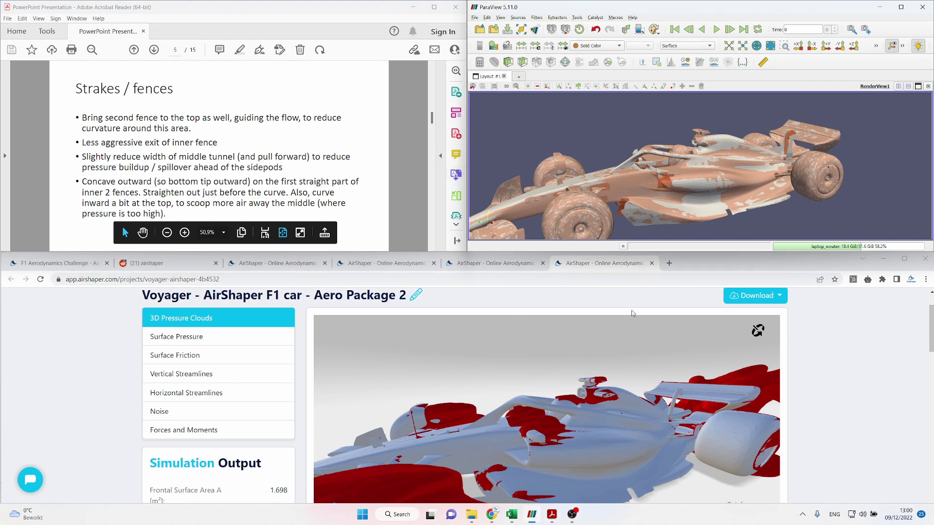
# Reach page 6 while rotating the ParaView car, then orbit Aero Package 1 CORRECTED's pressure clouds
pyautogui.moveTo(673, 177); pyautogui.dragTo(608, 205)
pyautogui.scroll(-3, 396, 167)
pyautogui.moveTo(669, 180)
pyautogui.mouseDown()
pyautogui.moveTo(689, 207)
pyautogui.moveTo(696, 180)
pyautogui.moveTo(678, 188)
pyautogui.mouseUp()
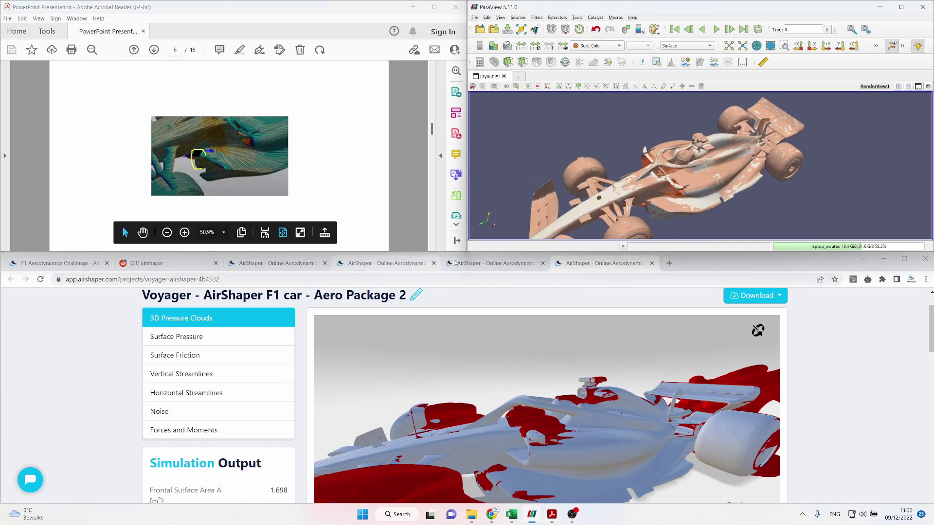
pyautogui.click(494, 263)
pyautogui.moveTo(532, 336); pyautogui.dragTo(532, 382)
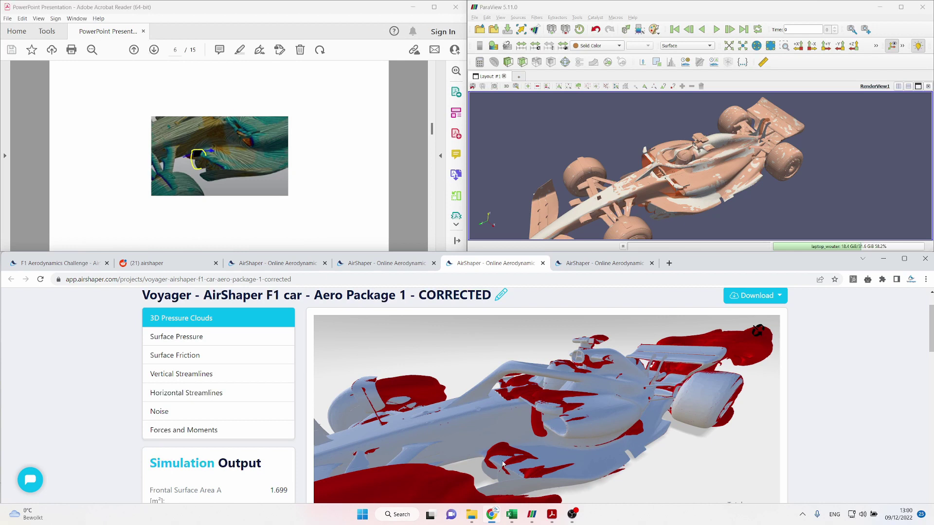
# Zoom and orbit to the red pressure clouds under Package 1 CORRECTED's floor
pyautogui.scroll(10, 485, 449)
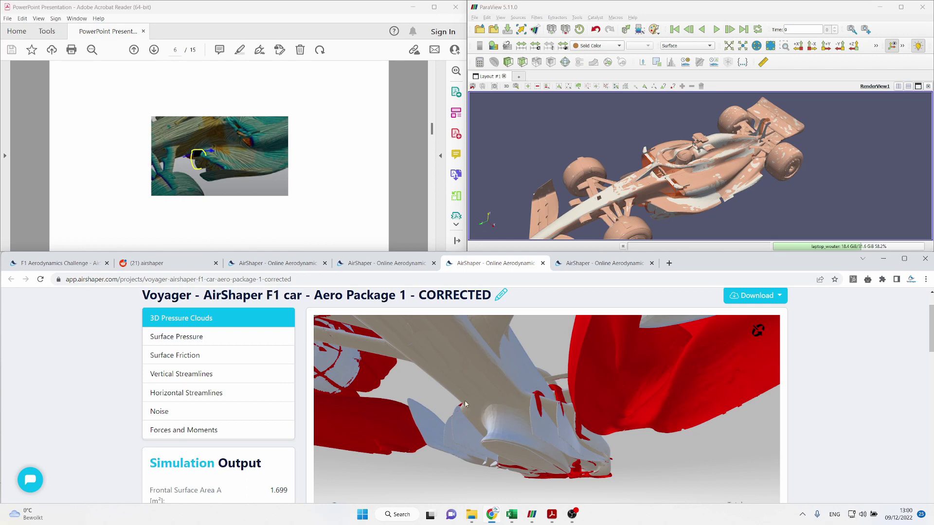
pyautogui.moveTo(522, 391); pyautogui.dragTo(519, 431)
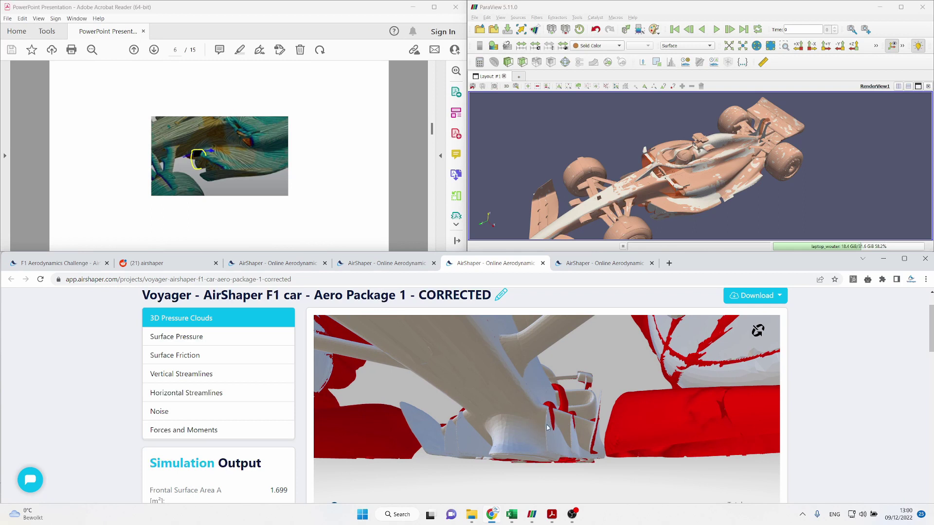
pyautogui.moveTo(552, 415); pyautogui.dragTo(506, 462)
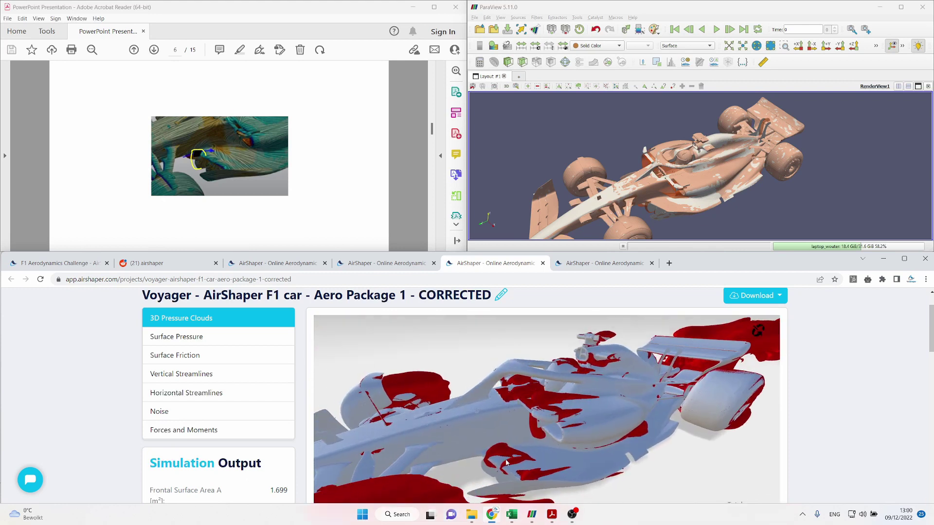
# Rotate the ParaView car to a low side view and return the notes to page 5
pyautogui.click(660, 198)
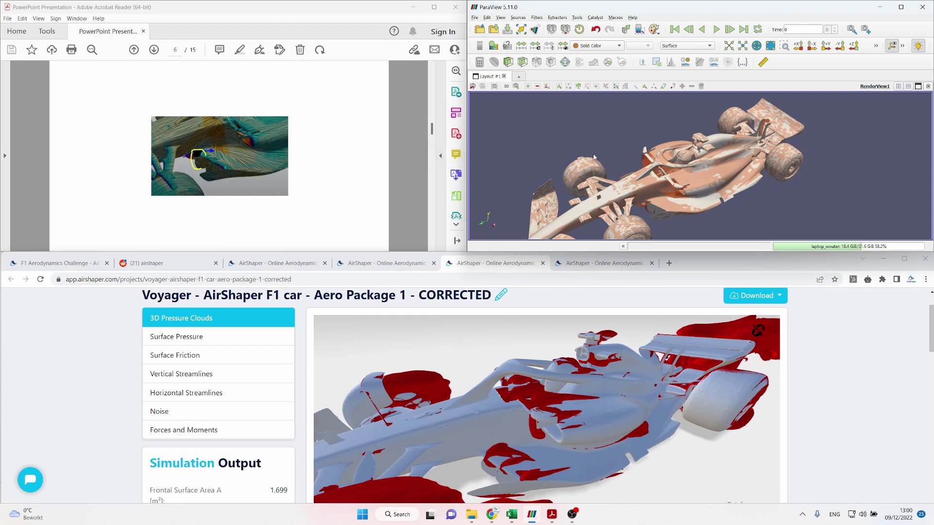
pyautogui.moveTo(572, 171); pyautogui.dragTo(695, 117)
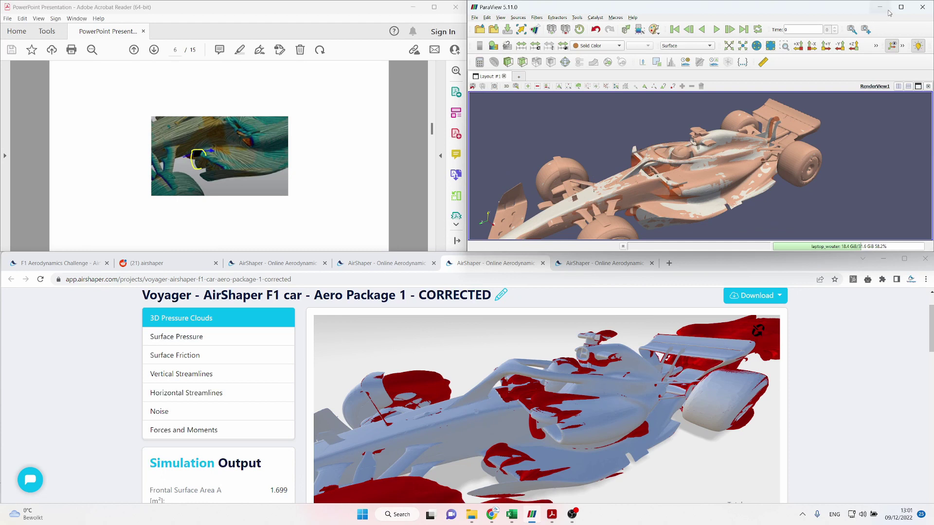
pyautogui.moveTo(659, 169); pyautogui.dragTo(628, 210)
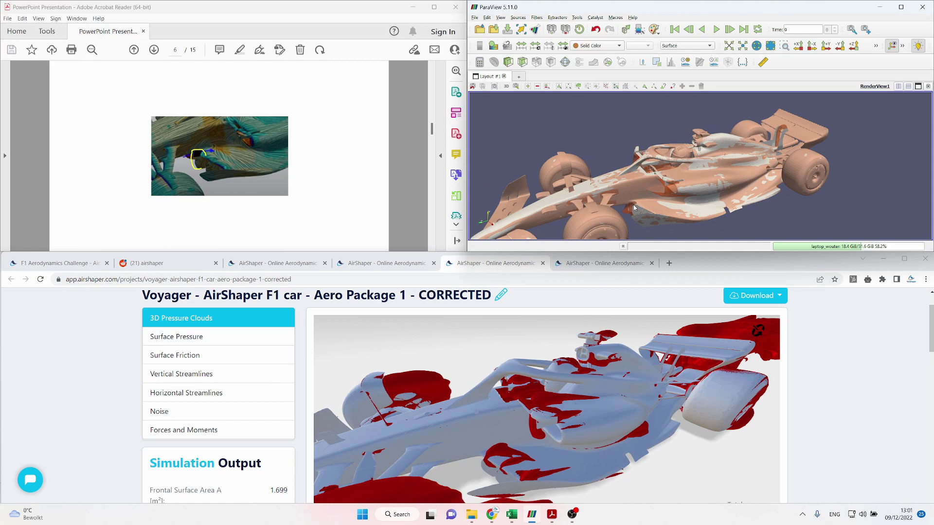
pyautogui.click(375, 135)
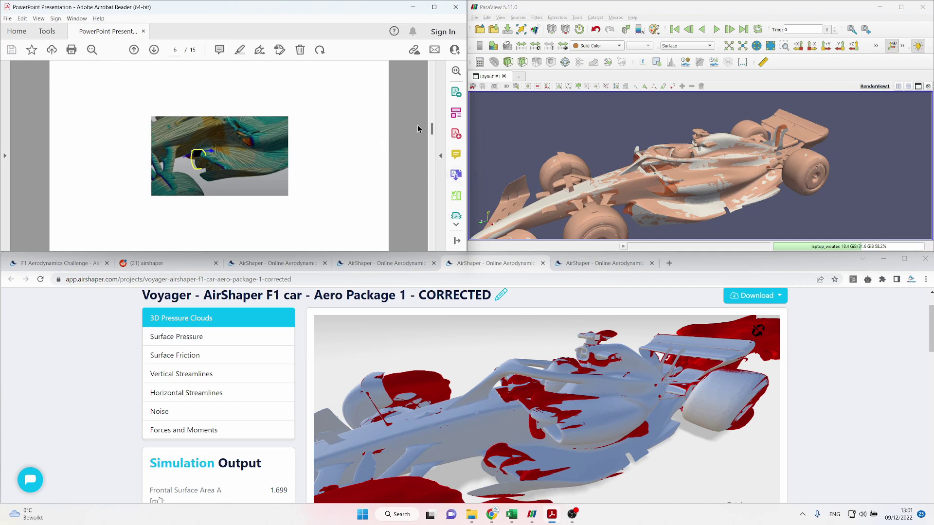
pyautogui.scroll(2, 301, 148)
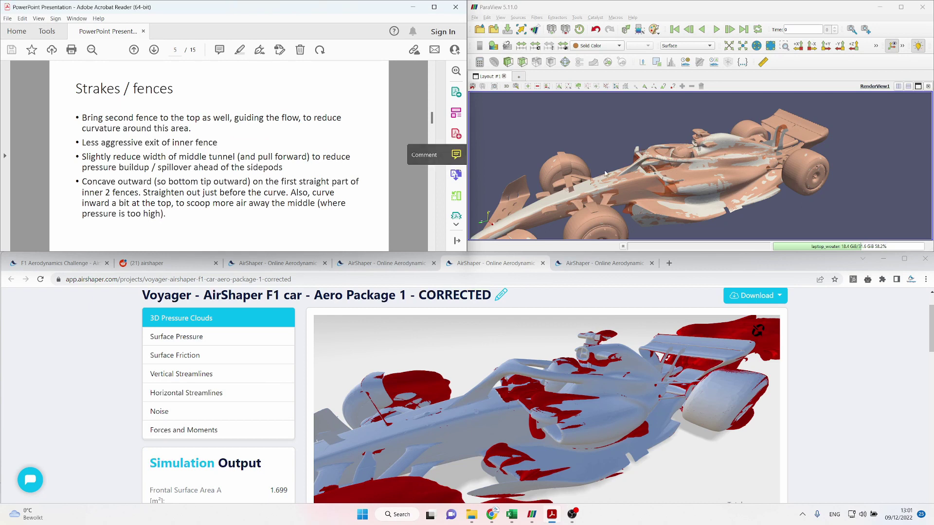
# Zoom the ParaView car onto its underside and sidepod fences from several angles
pyautogui.moveTo(618, 195); pyautogui.dragTo(620, 271)
pyautogui.scroll(10, 540, 317)
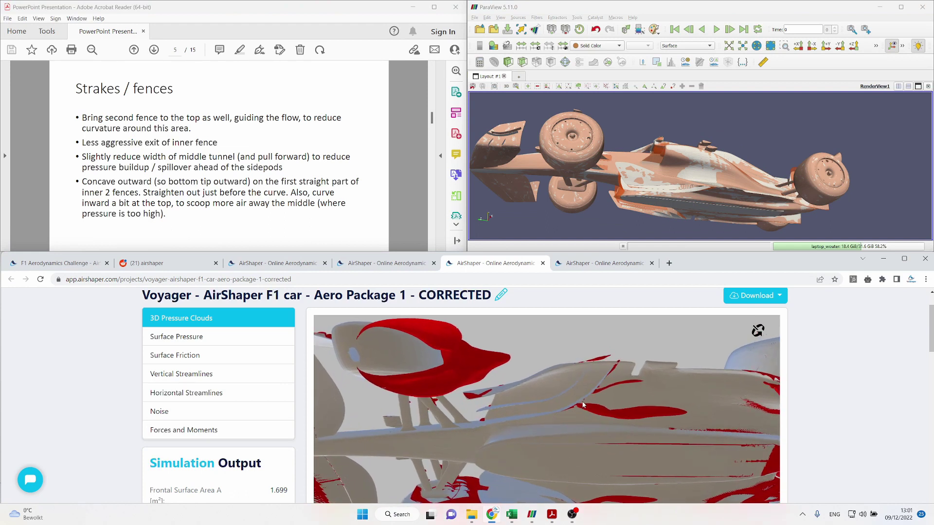
pyautogui.moveTo(606, 385); pyautogui.dragTo(594, 350)
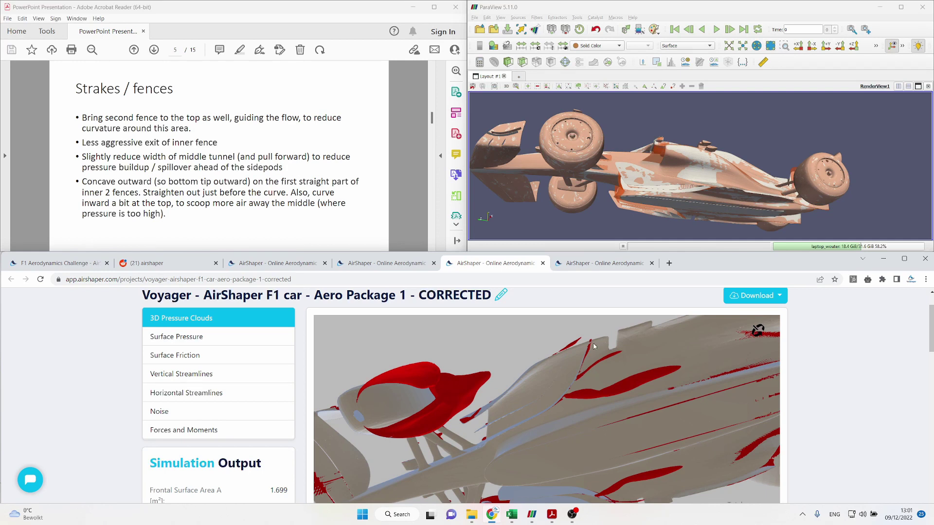
pyautogui.moveTo(632, 228); pyautogui.dragTo(700, 158)
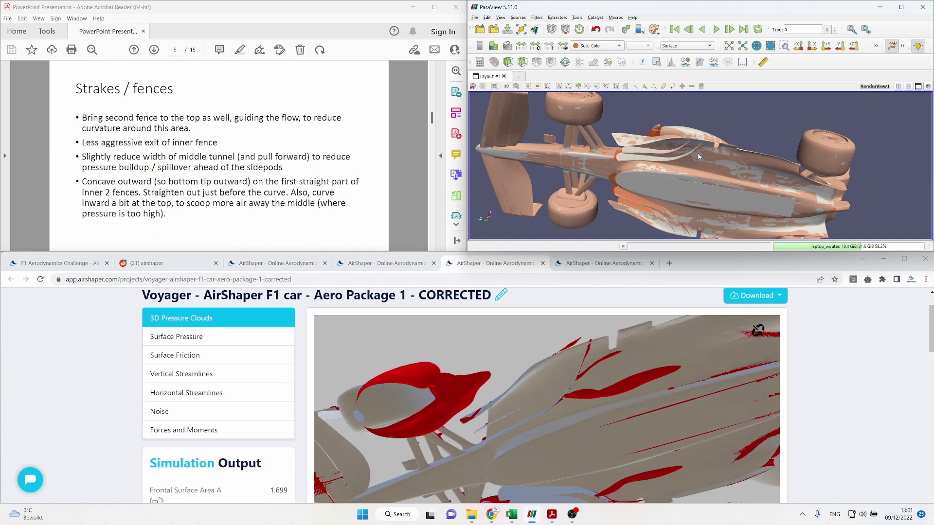
pyautogui.click(876, 45)
pyautogui.click(902, 47)
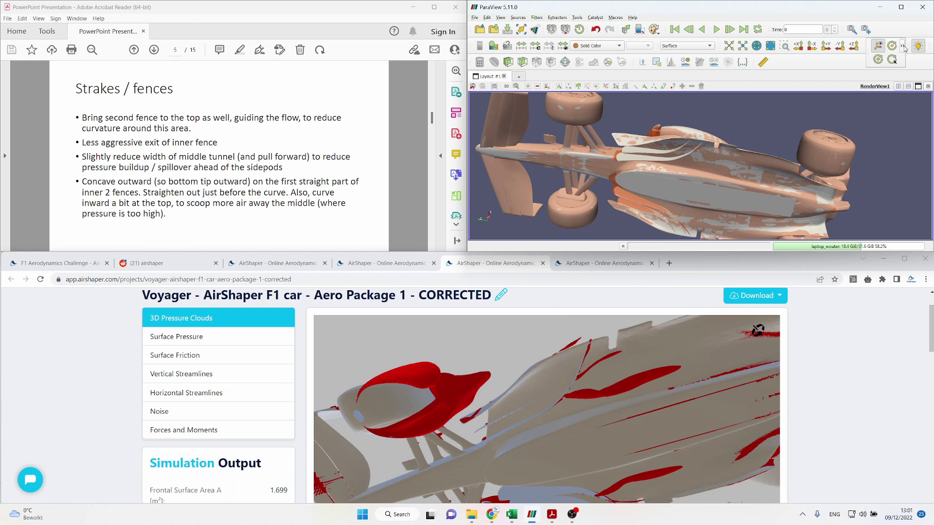
pyautogui.moveTo(779, 122); pyautogui.dragTo(710, 98)
# Apply a preset ParaView camera orientation and zoom to a low side view of the fences
pyautogui.click(756, 45)
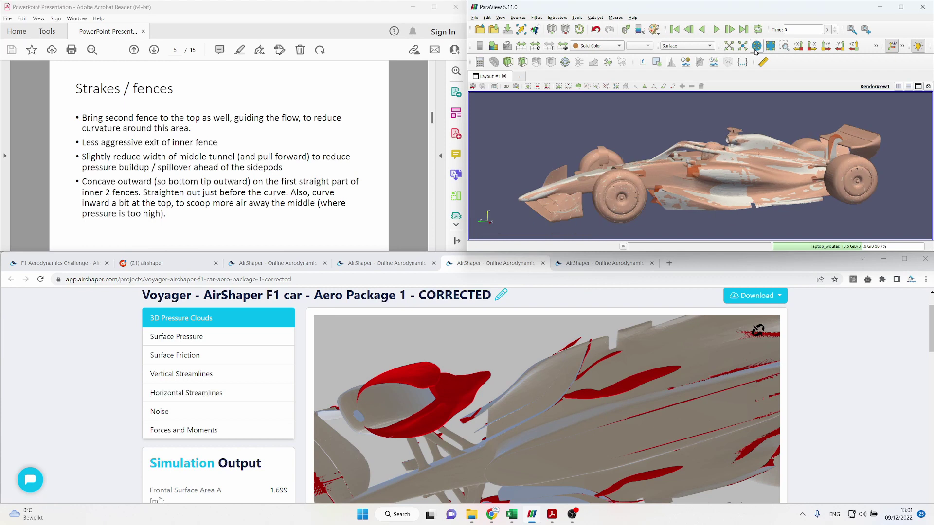
pyautogui.scroll(5, 749, 135)
pyautogui.moveTo(740, 173); pyautogui.dragTo(750, 191)
pyautogui.scroll(-5, 751, 191)
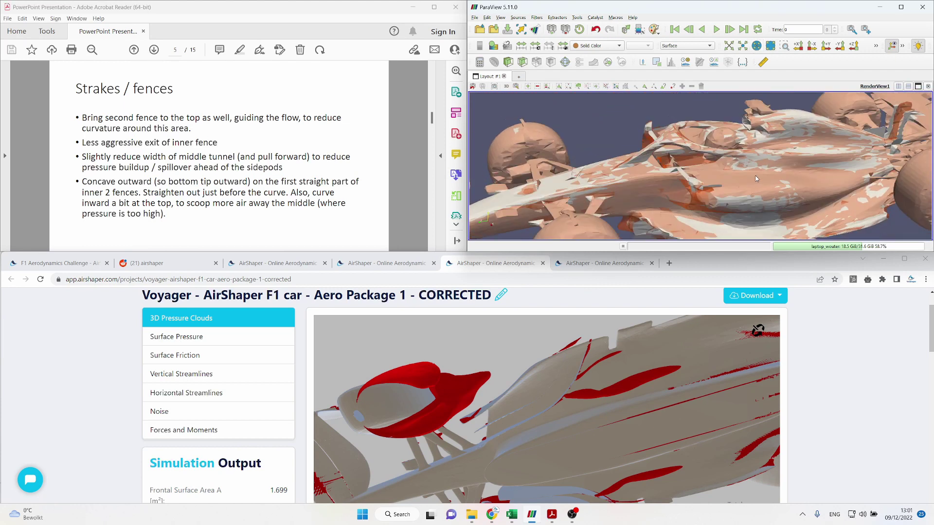
pyautogui.moveTo(635, 222); pyautogui.dragTo(749, 142)
pyautogui.scroll(6, 735, 146)
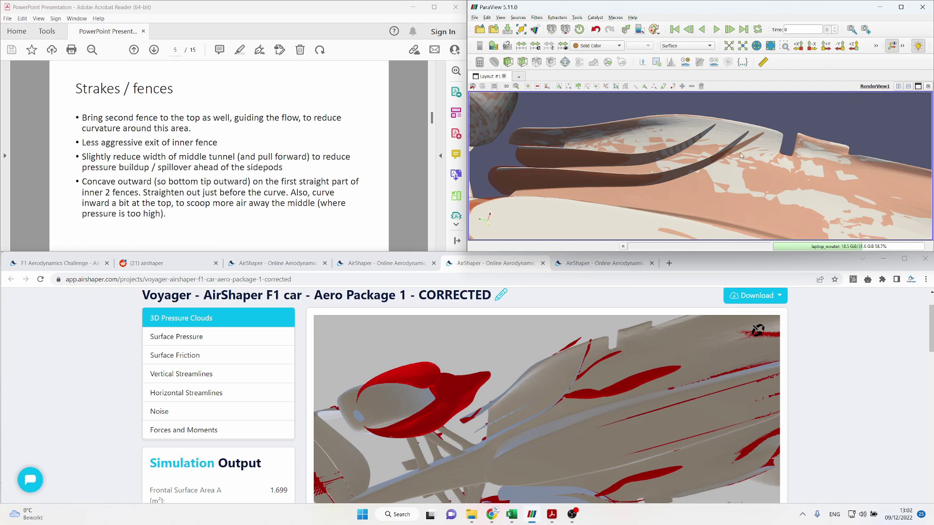
pyautogui.scroll(-5, 738, 156)
pyautogui.moveTo(738, 156); pyautogui.dragTo(710, 196)
pyautogui.scroll(2, 711, 196)
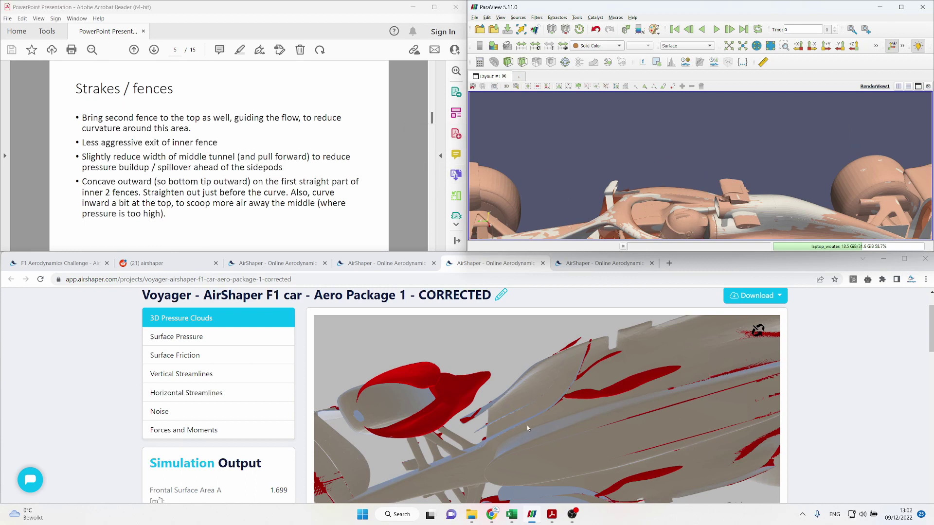
# Orbit the AirShaper pressure-cloud car, then rock the ParaView car to view the sidepod fences
pyautogui.click(498, 435)
pyautogui.moveTo(498, 435); pyautogui.dragTo(483, 403)
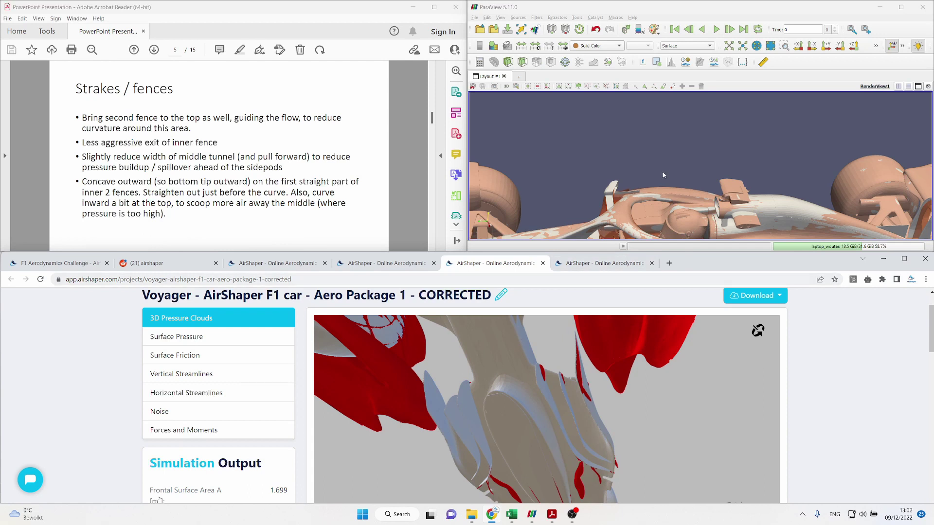
pyautogui.moveTo(665, 167); pyautogui.dragTo(670, 158)
pyautogui.scroll(-5, 669, 157)
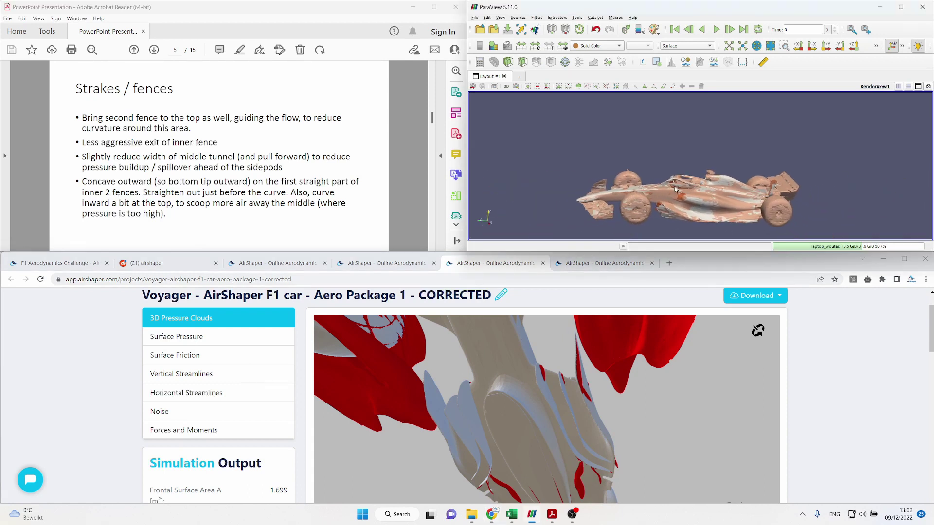
pyautogui.scroll(3, 679, 189)
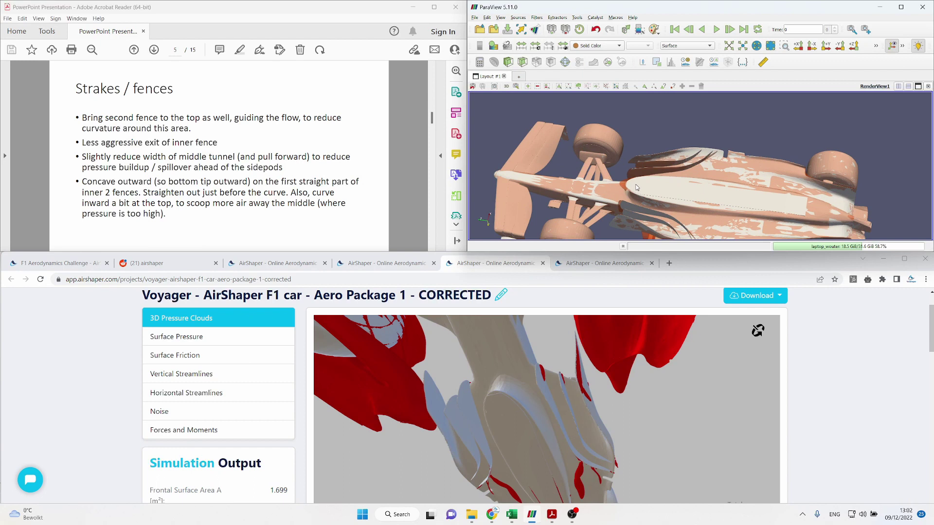
pyautogui.moveTo(637, 188); pyautogui.dragTo(618, 190)
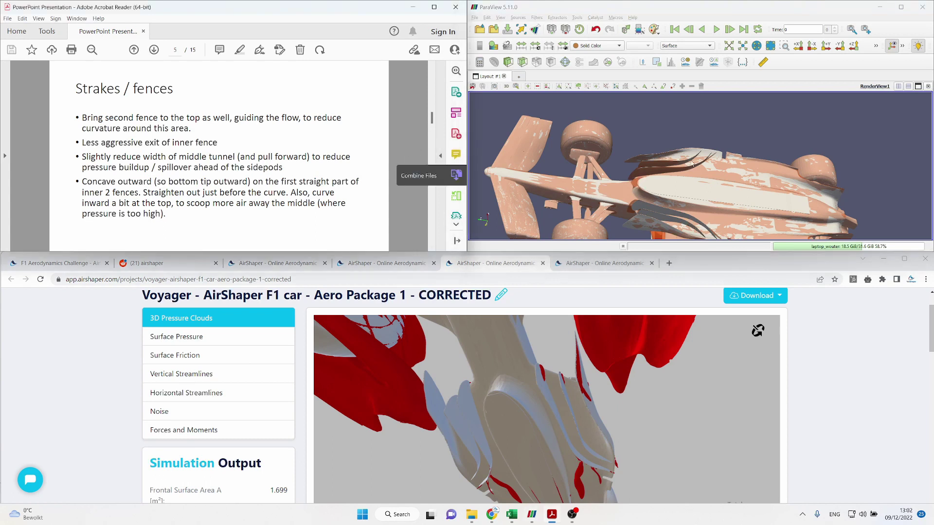
# Rotate the ParaView car to view the underside sidepod fences close up, then switch to Aero Package 2
pyautogui.moveTo(694, 163)
pyautogui.mouseDown()
pyautogui.moveTo(705, 214)
pyautogui.moveTo(684, 219)
pyautogui.moveTo(706, 172)
pyautogui.moveTo(698, 179)
pyautogui.moveTo(718, 190)
pyautogui.moveTo(701, 196)
pyautogui.mouseUp()
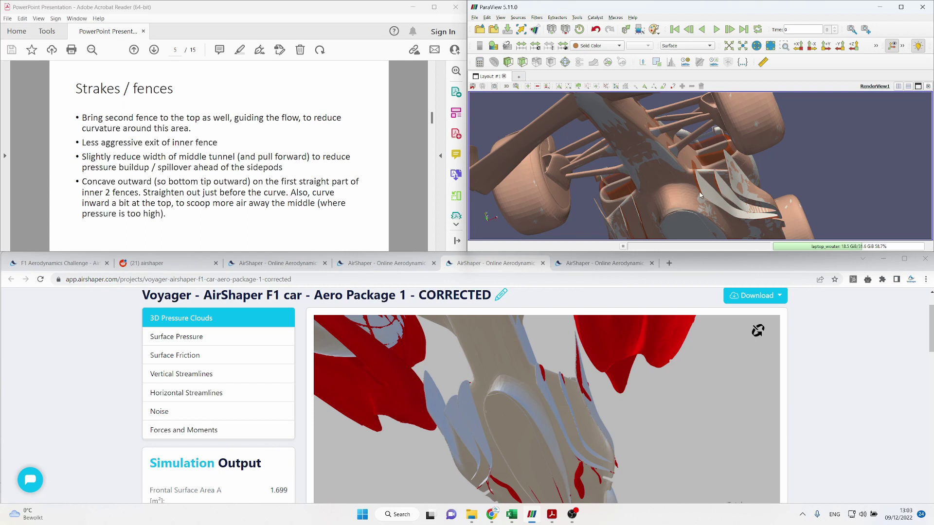
pyautogui.click(408, 165)
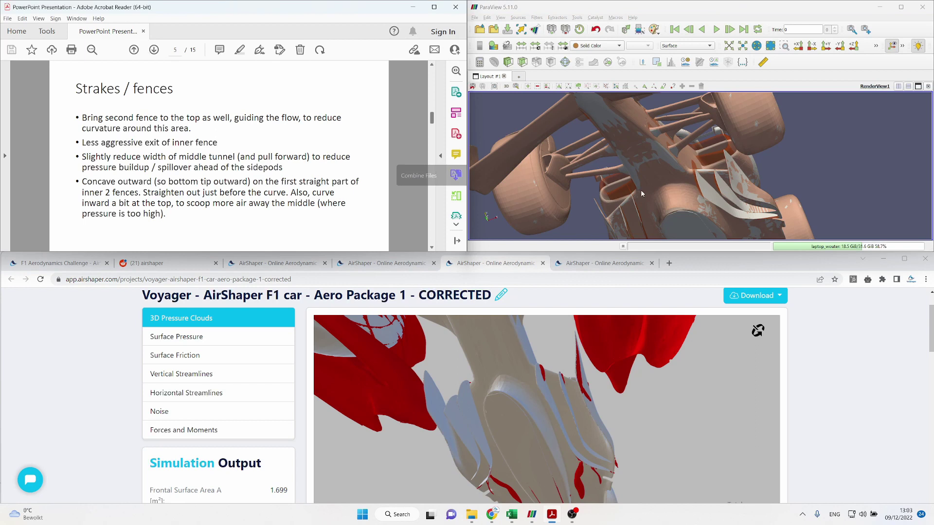
pyautogui.moveTo(681, 166); pyautogui.dragTo(758, 149)
pyautogui.scroll(10, 738, 194)
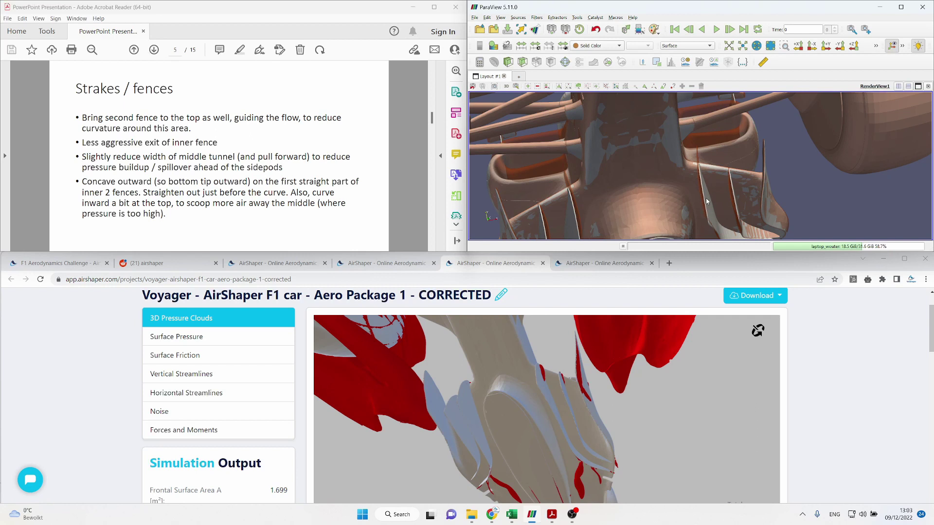
pyautogui.moveTo(711, 198); pyautogui.dragTo(687, 139)
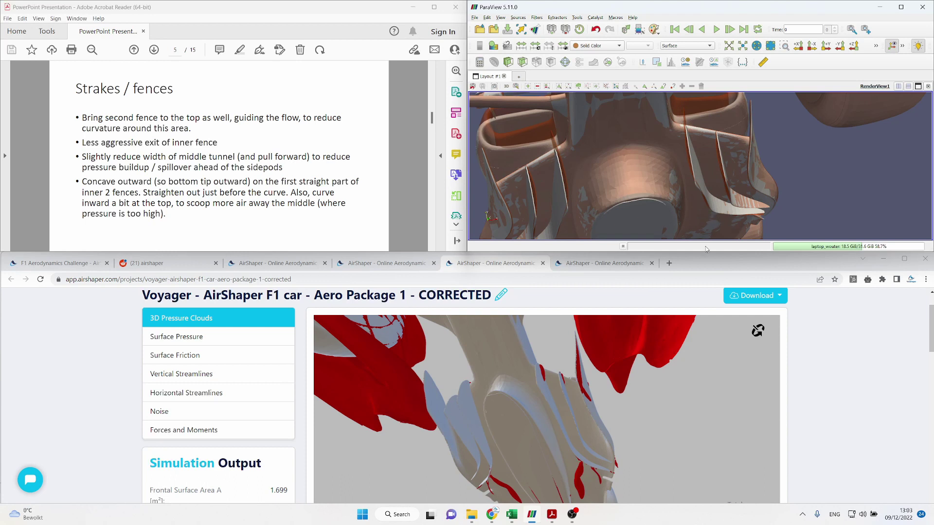
pyautogui.moveTo(634, 436); pyautogui.dragTo(620, 416)
pyautogui.hotkey('ctrl', 'Tab')
# Flip between Package 1 CORRECTED and Package 2 pressure-cloud results
pyautogui.click(525, 263)
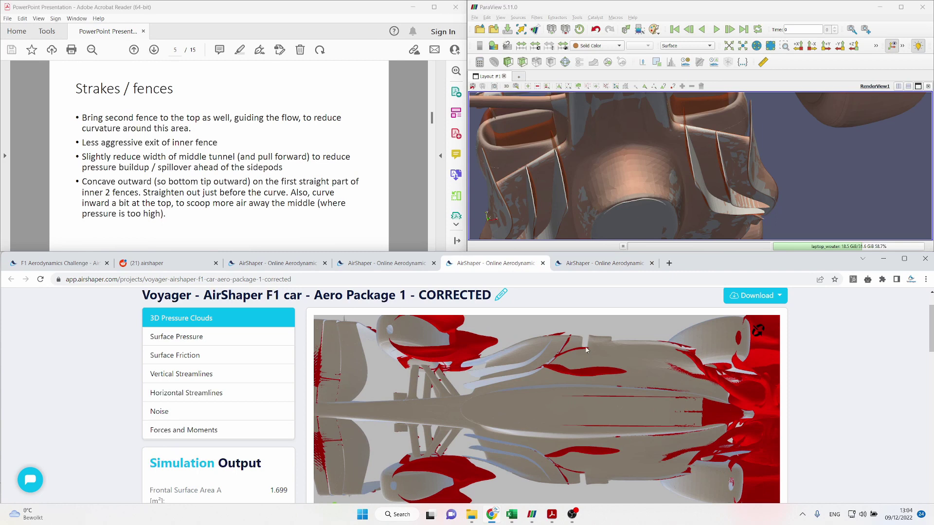
pyautogui.click(596, 263)
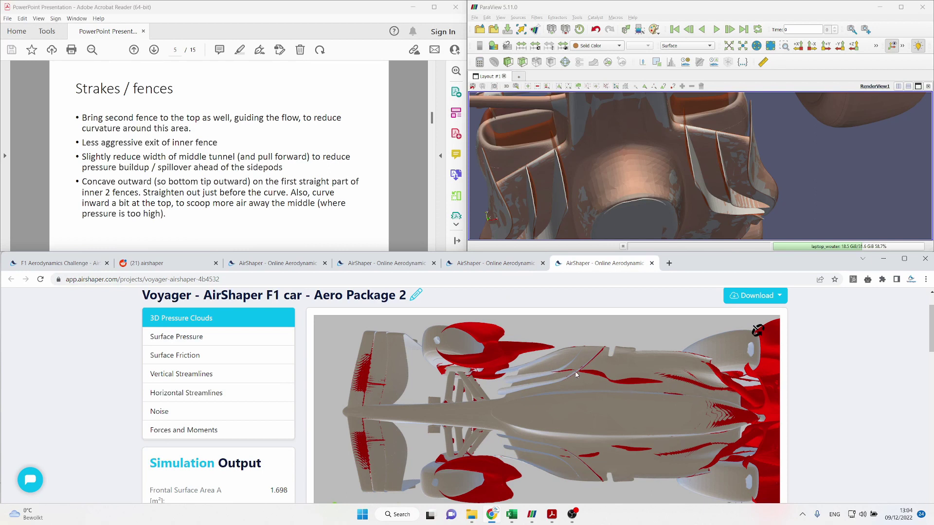
pyautogui.click(521, 265)
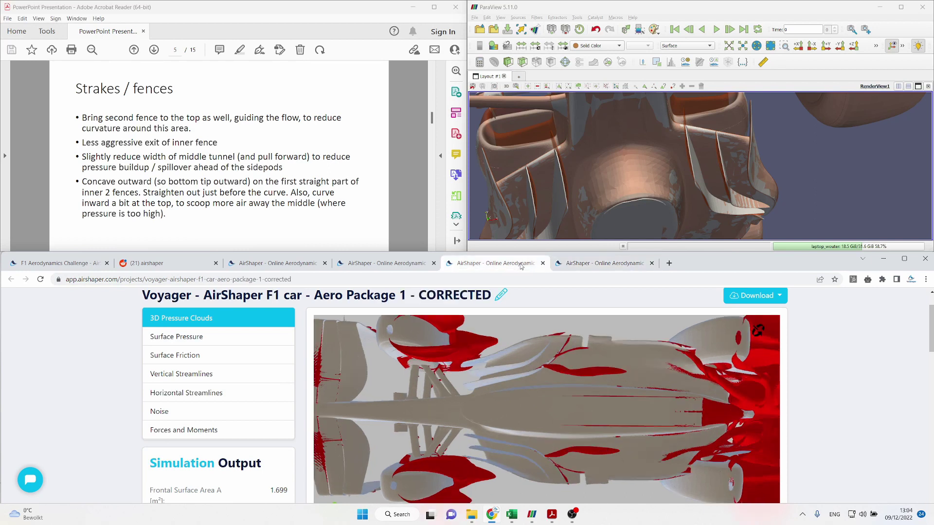
pyautogui.click(584, 265)
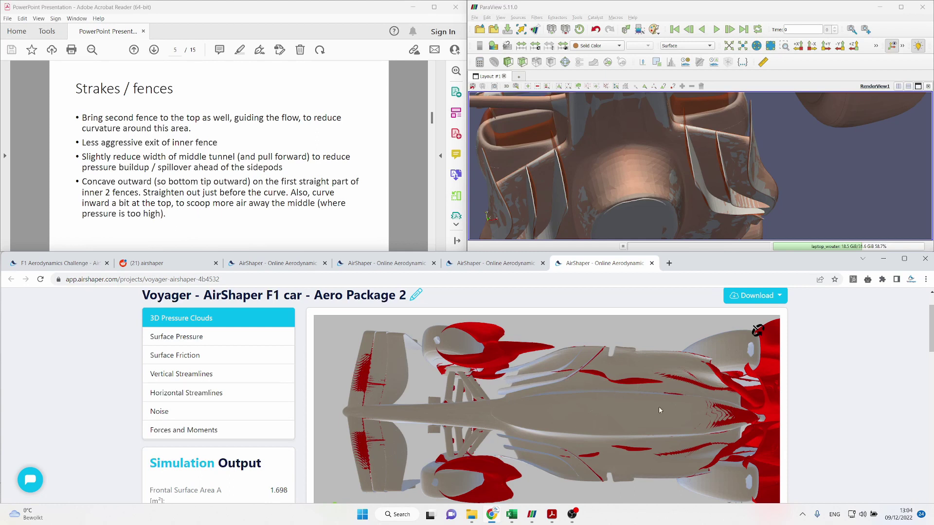
# Compare the surface pressure maps of Aero Package 2 and Package 1 CORRECTED
pyautogui.click(239, 342)
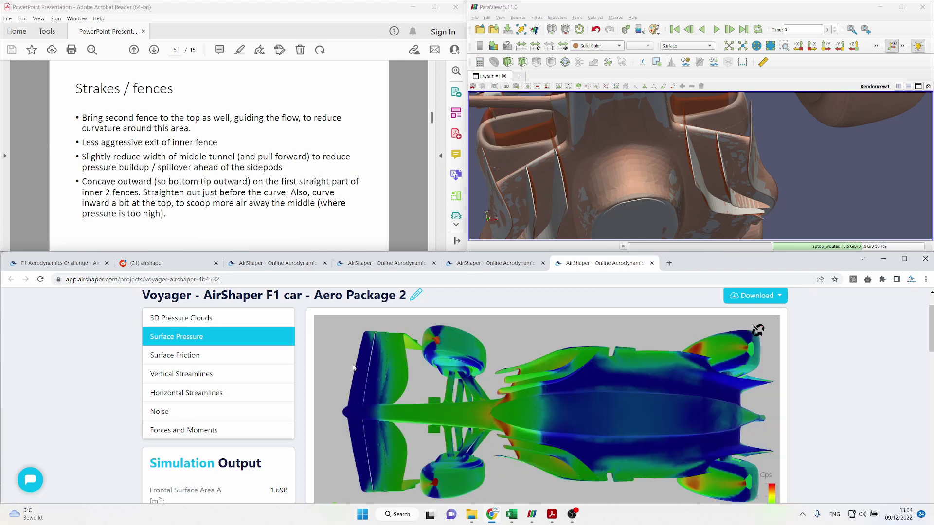
pyautogui.click(498, 265)
pyautogui.click(190, 341)
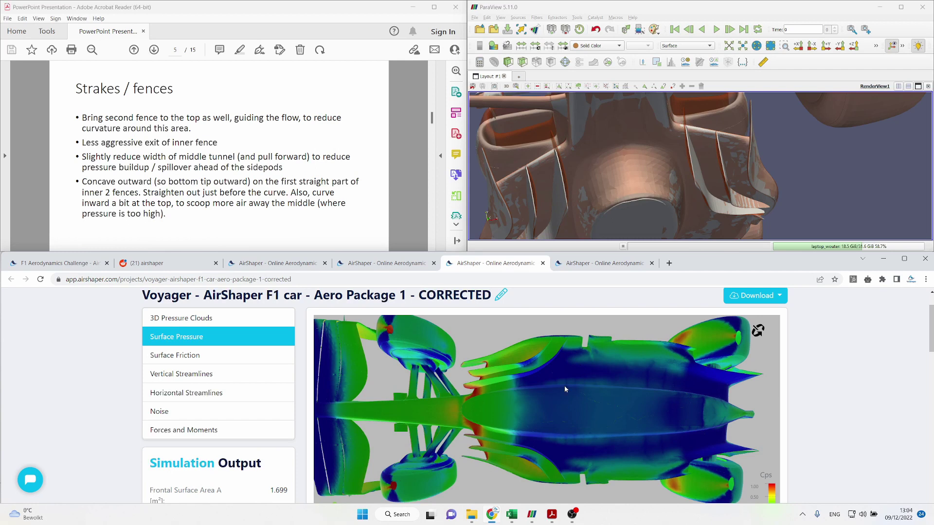
pyautogui.click(612, 263)
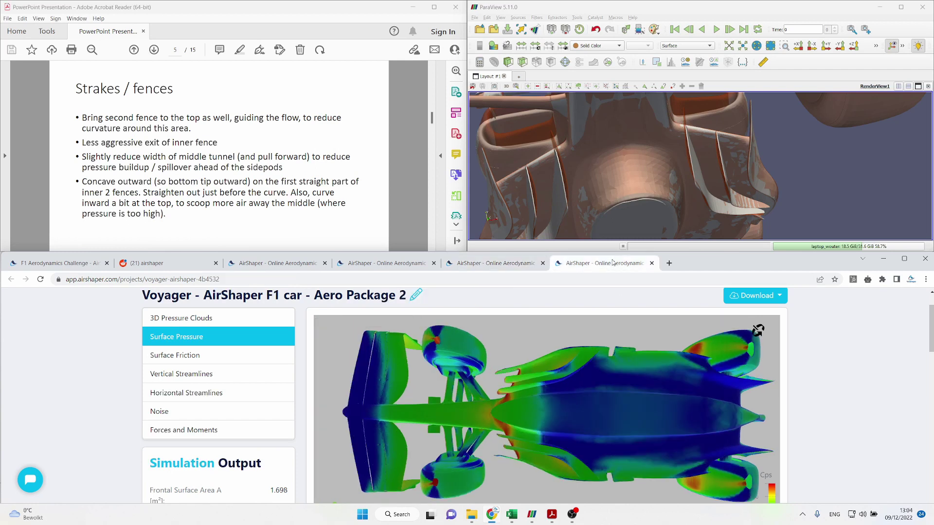
pyautogui.click(528, 265)
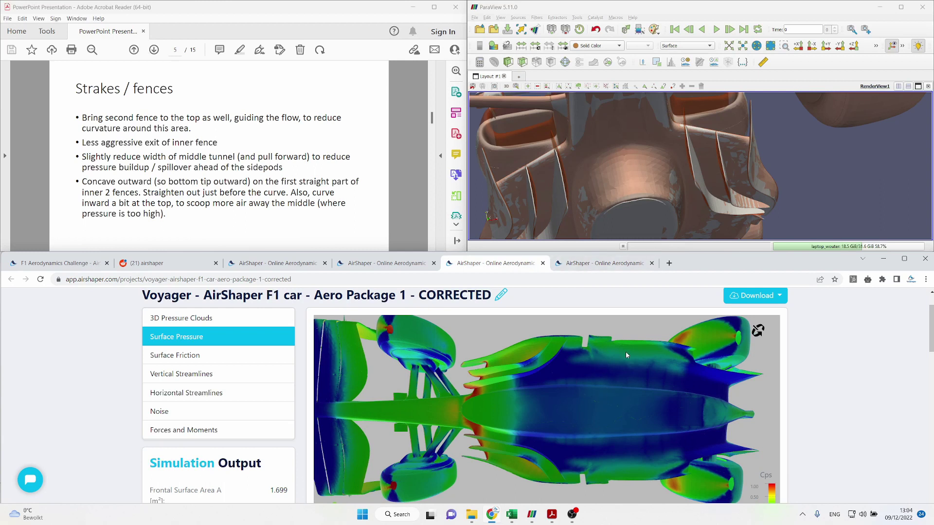
pyautogui.click(599, 263)
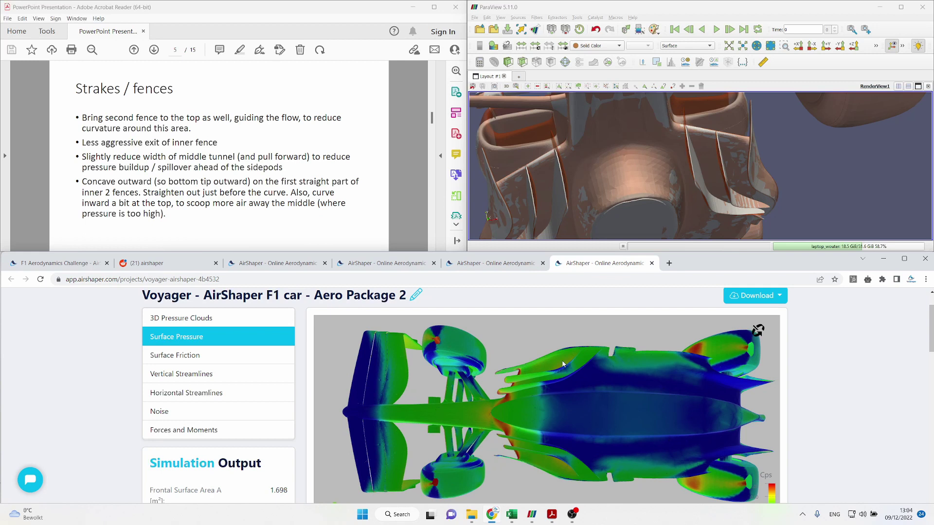
pyautogui.click(506, 266)
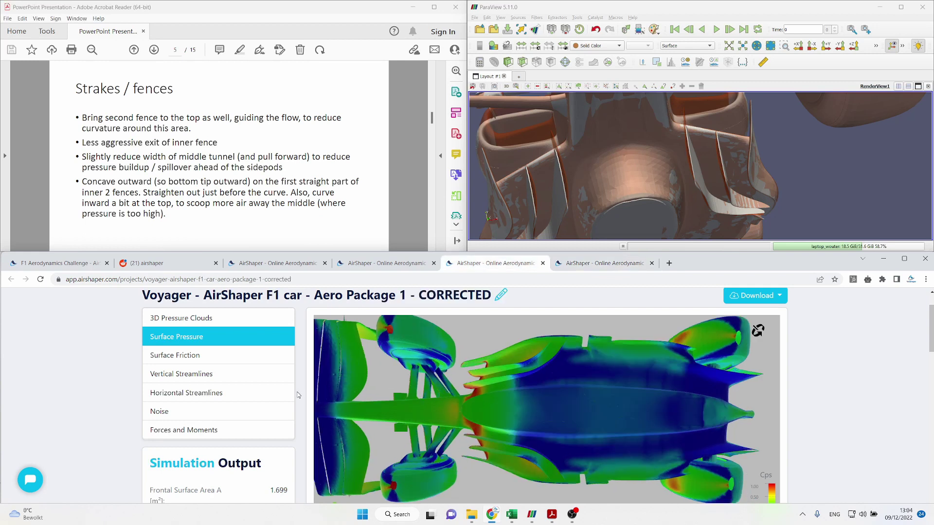
# Show Package 1 CORRECTED's forces and moments coefficients and orbit to a three-quarter view
pyautogui.click(246, 431)
pyautogui.scroll(-5, 553, 366)
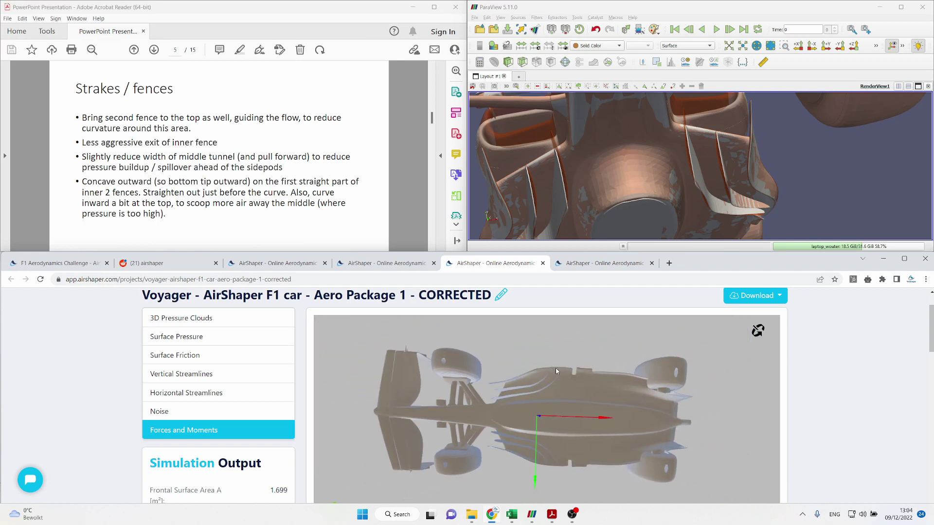
pyautogui.scroll(-2, 555, 367)
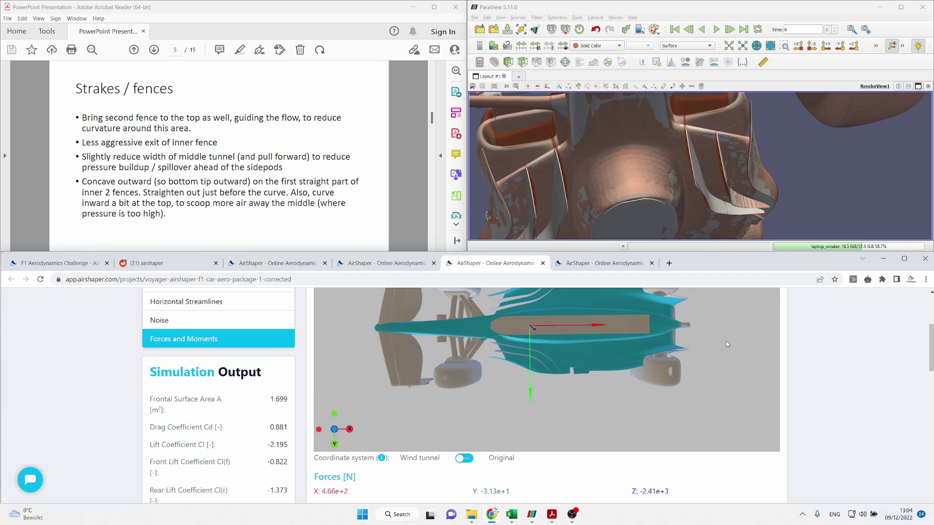
pyautogui.moveTo(727, 335); pyautogui.dragTo(743, 432)
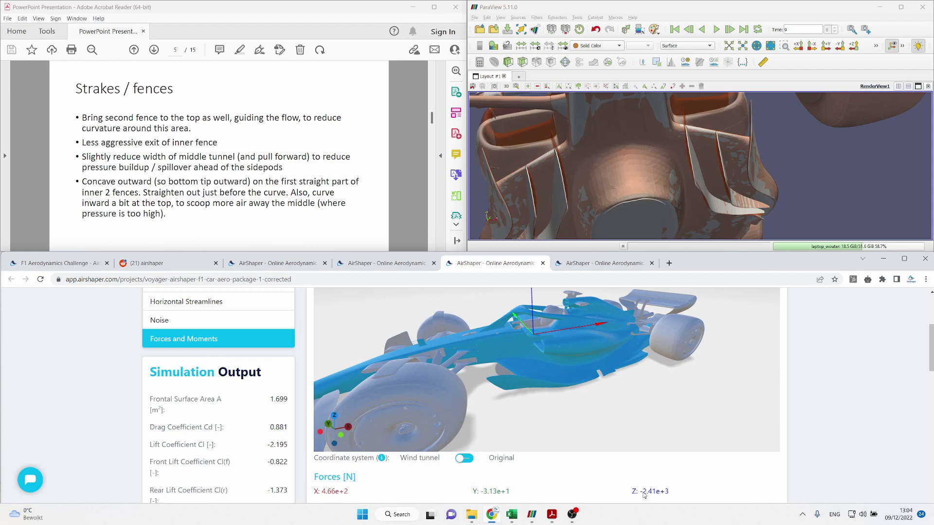
# Compare Aero Package 2's forces with Package 1 CORRECTED, then bring up the Excel overview
pyautogui.click(598, 263)
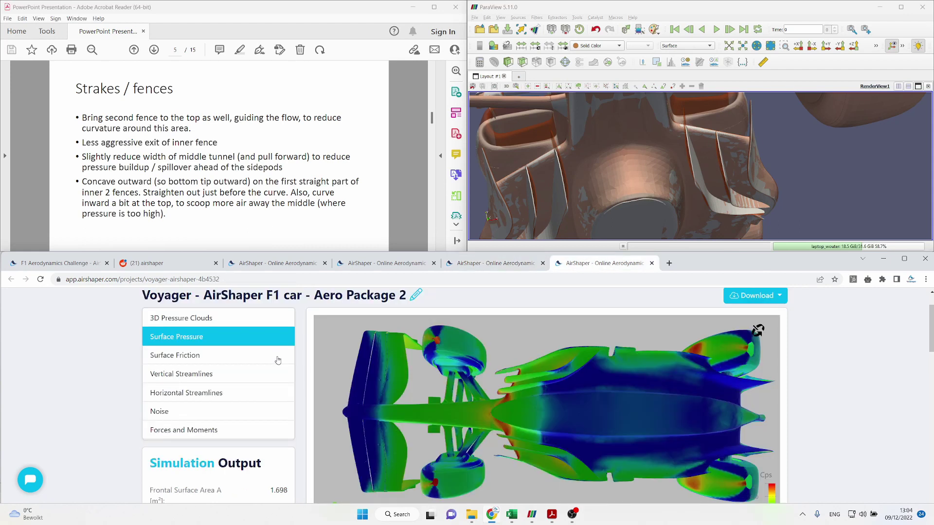
pyautogui.scroll(-5, 586, 415)
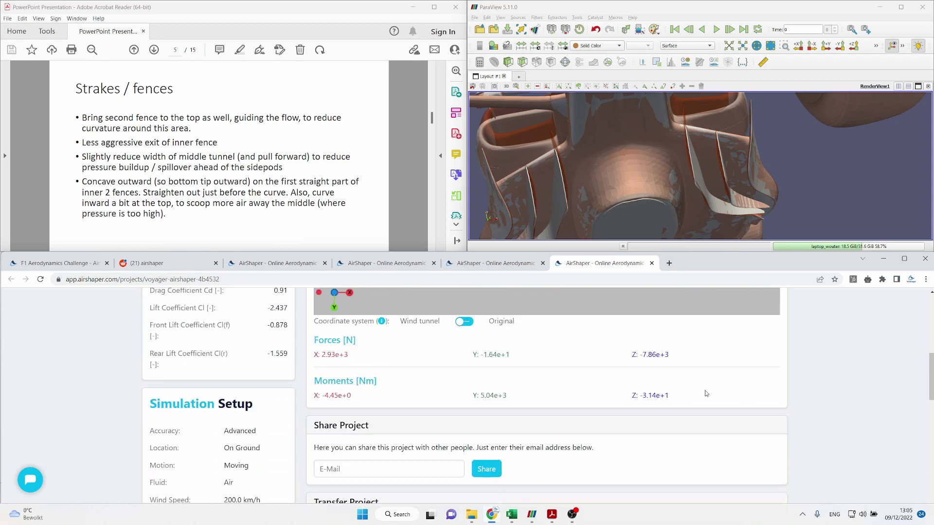
pyautogui.scroll(5, 626, 389)
pyautogui.moveTo(625, 389); pyautogui.dragTo(821, 407)
pyautogui.scroll(-2, 821, 406)
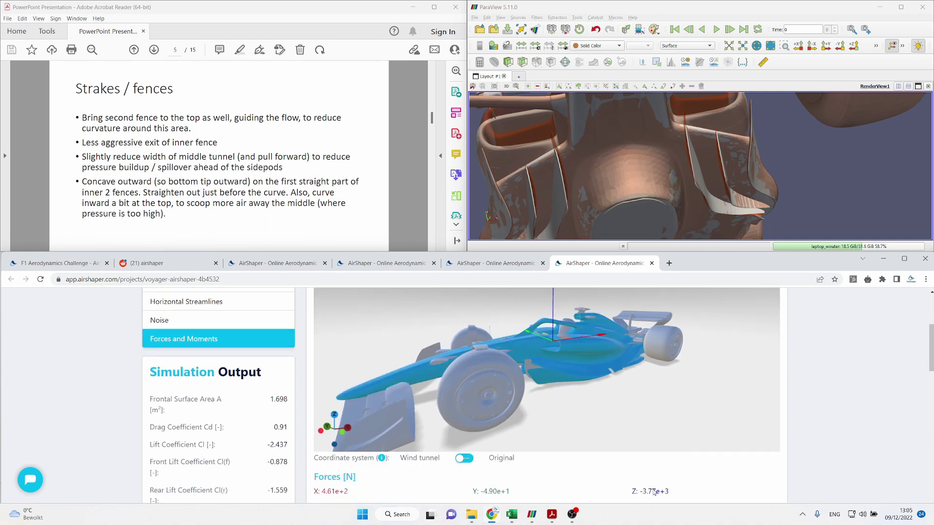
pyautogui.click(519, 264)
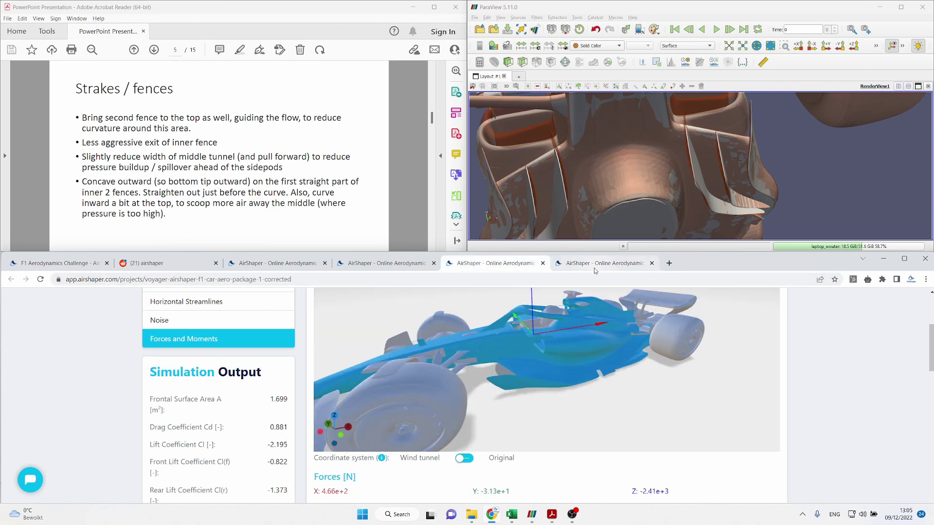
pyautogui.click(512, 518)
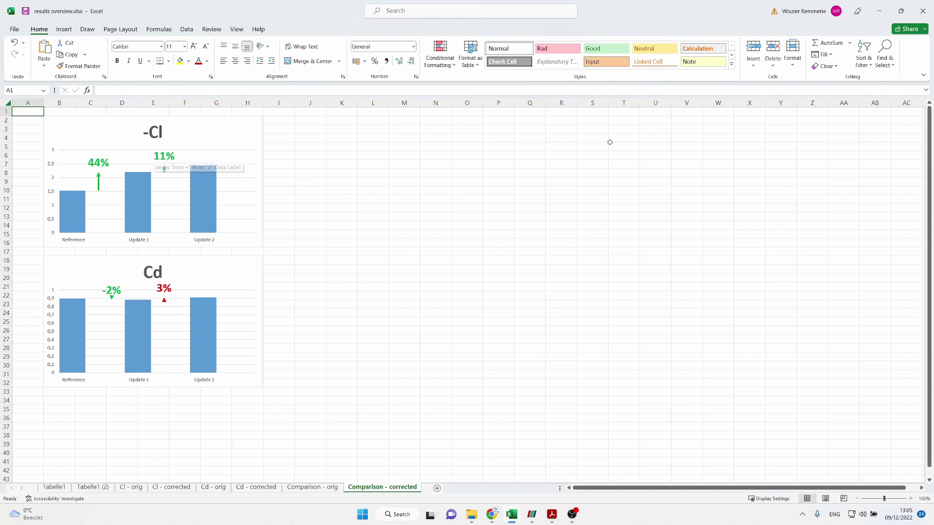
# Minimise the Excel comparison workbook after reviewing the -Cl and Cd charts
pyautogui.click(879, 11)
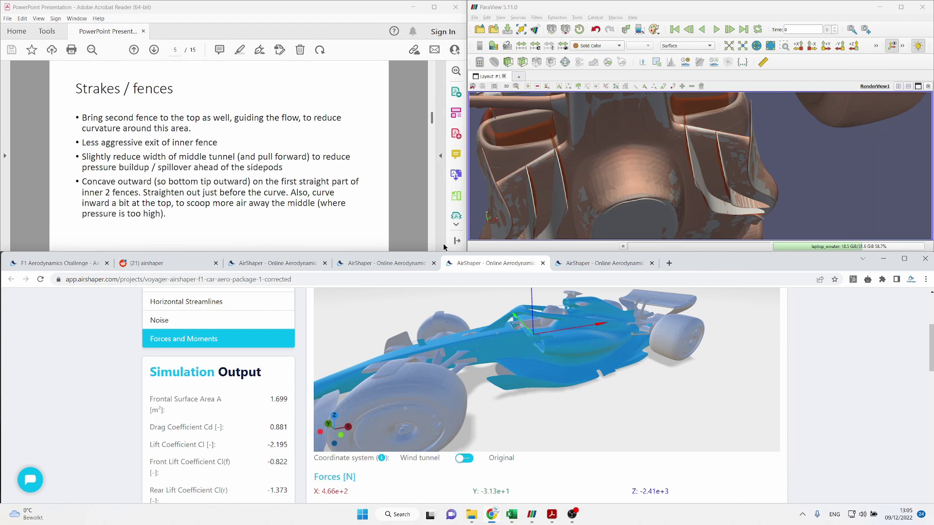
# Advance the presentation to the Mirrors slide (page 10) and zoom ParaView onto the cockpit-side body
pyautogui.click(402, 169)
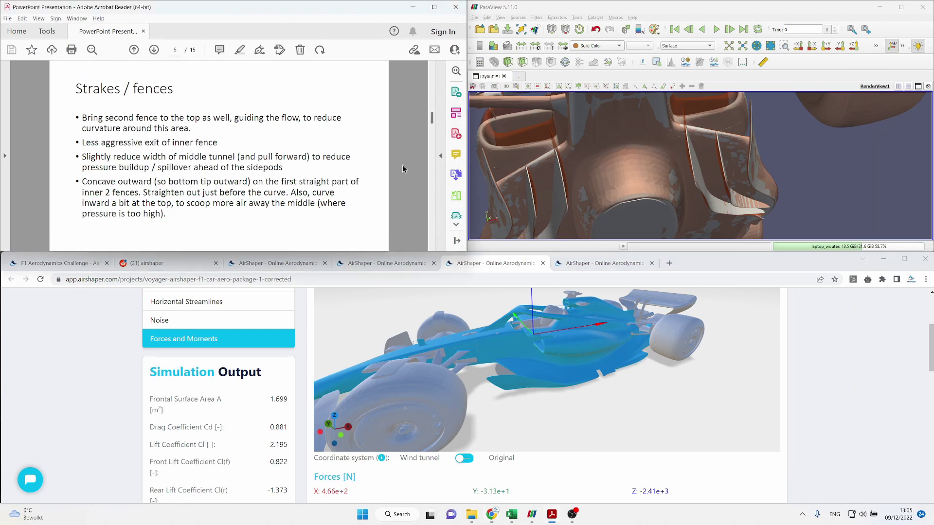
pyautogui.press('Right')
pyautogui.press('Right')
pyautogui.press('Right')
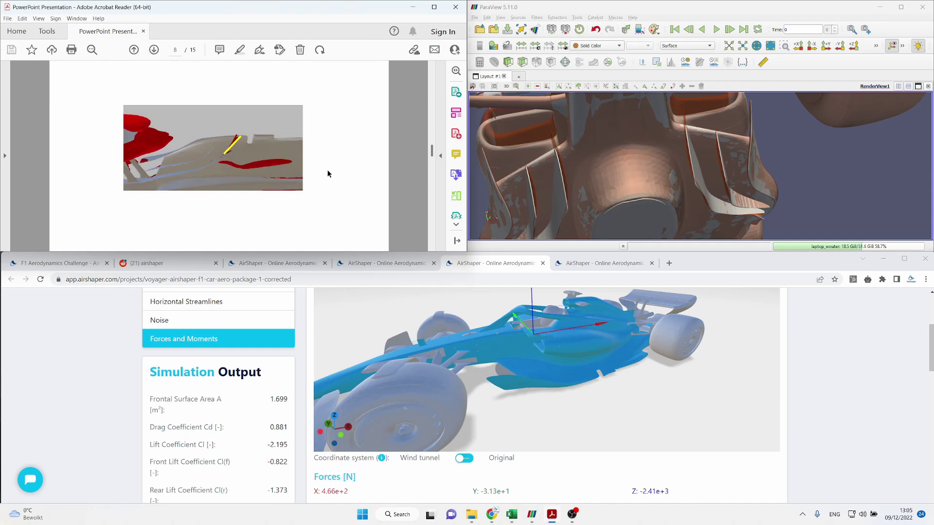
pyautogui.press('Right')
pyautogui.press('Right')
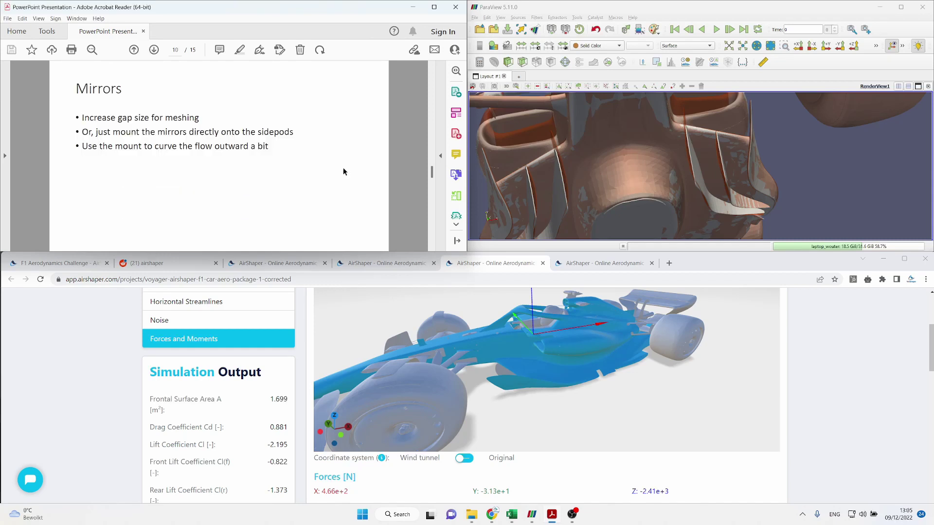
pyautogui.moveTo(795, 180); pyautogui.dragTo(635, 162)
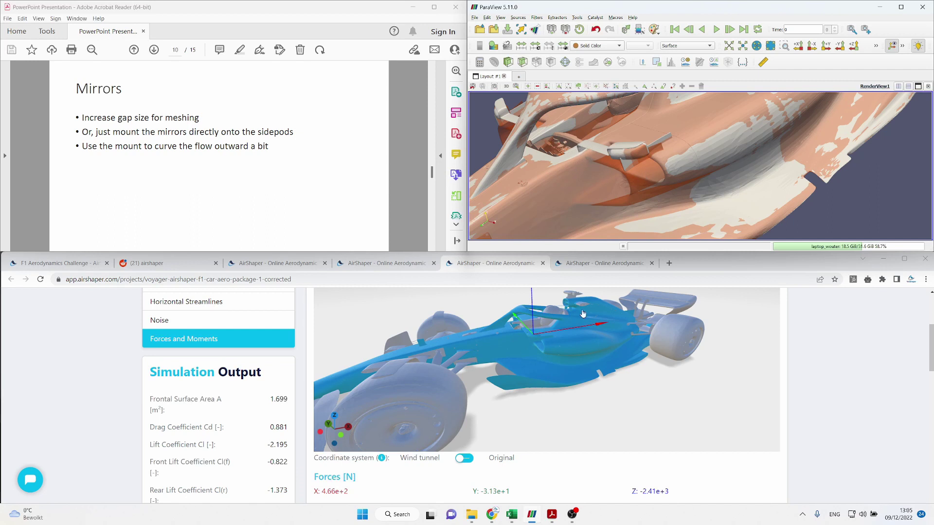
pyautogui.click(146, 366)
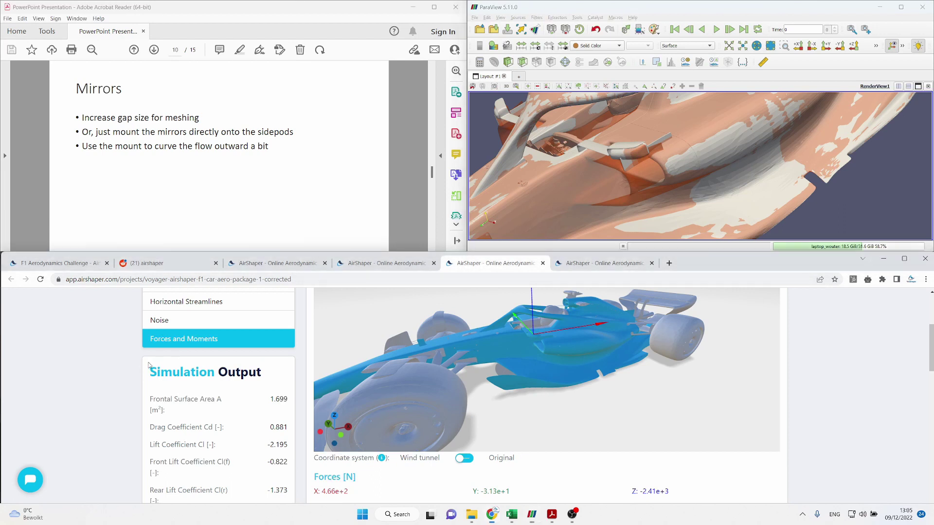
# Show Package 1 CORRECTED's 3D pressure clouds and orbit around the cockpit and halo
pyautogui.scroll(2, 146, 366)
pyautogui.click(185, 321)
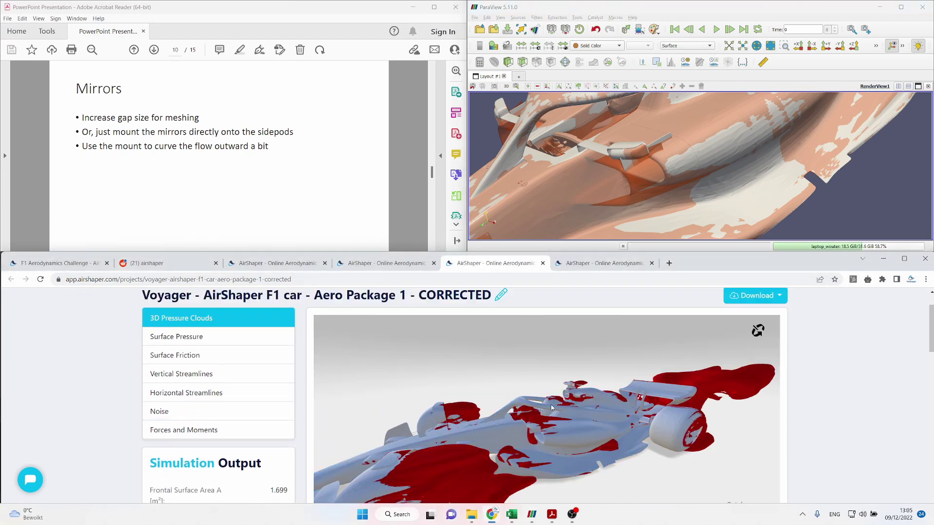
pyautogui.scroll(5, 559, 423)
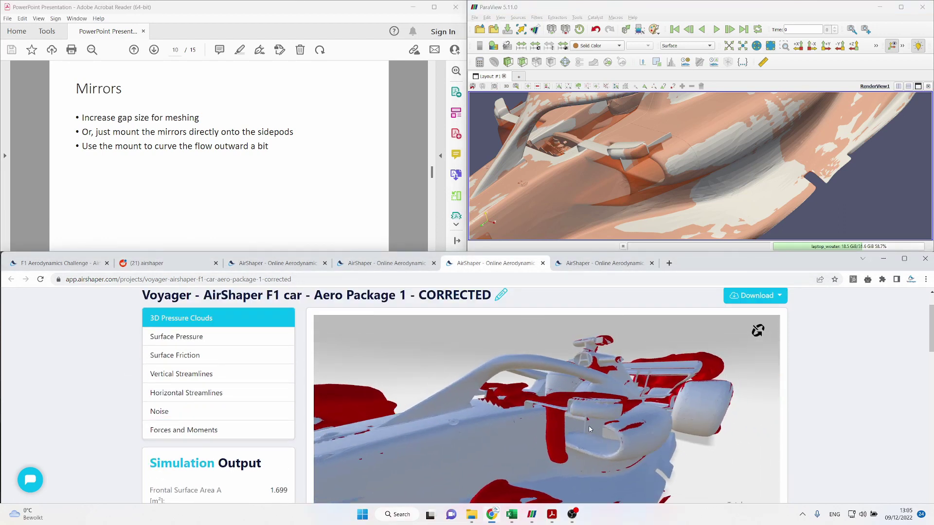
pyautogui.moveTo(592, 431); pyautogui.dragTo(597, 431)
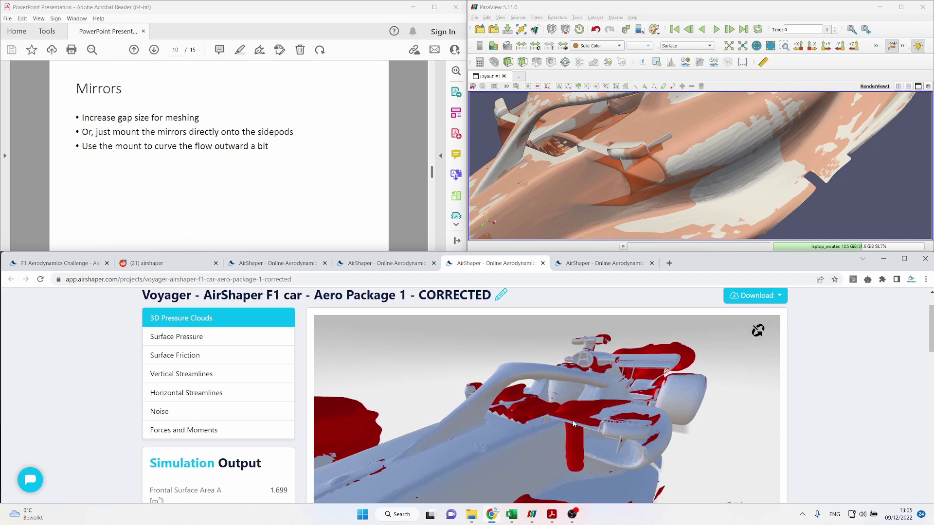
# Show Aero Package 2's surface pressure and 3D pressure clouds, comparing back with Package 1 CORRECTED
pyautogui.click(603, 265)
pyautogui.scroll(2, 123, 357)
pyautogui.click(184, 294)
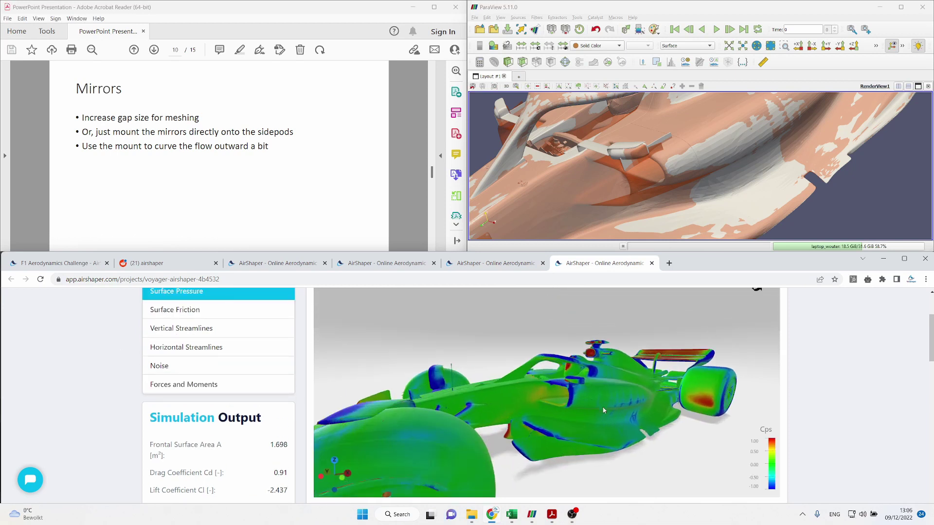
pyautogui.scroll(1, 114, 395)
pyautogui.click(189, 318)
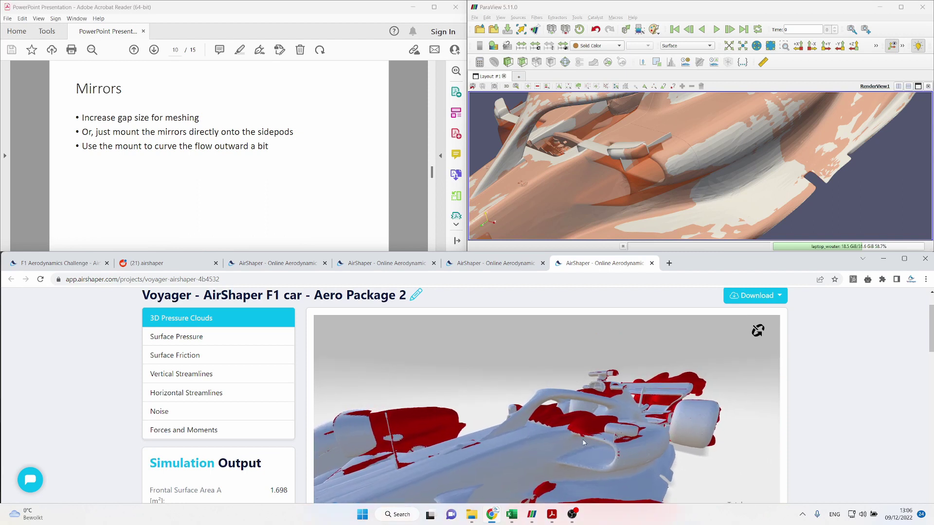
pyautogui.click(513, 264)
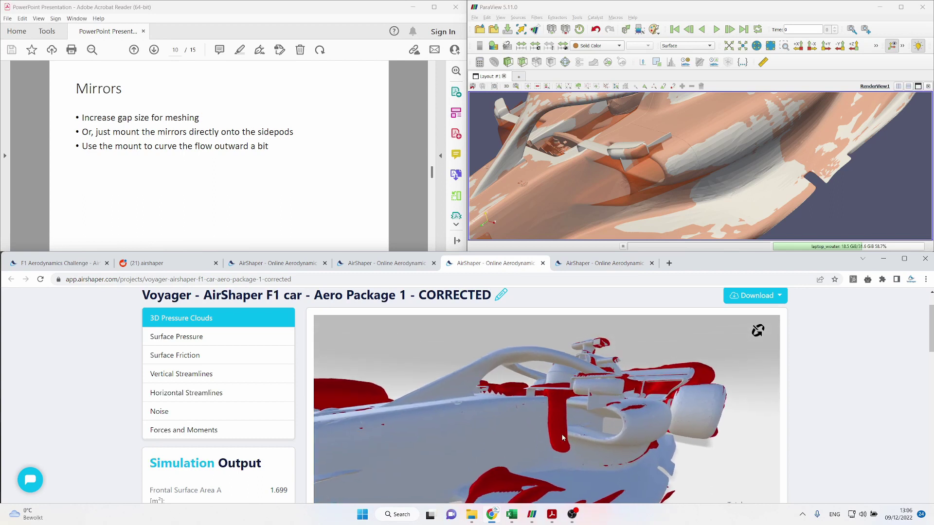
pyautogui.hotkey('ctrl', 'Tab')
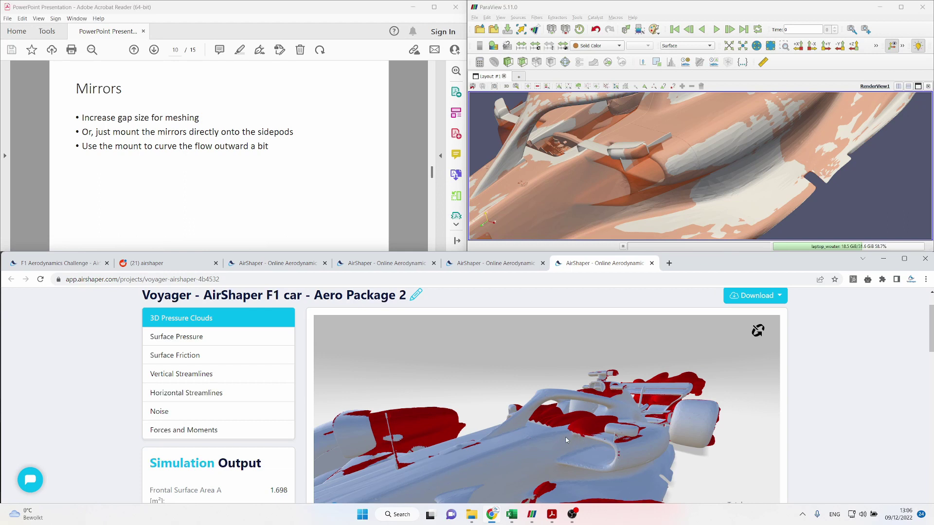
# Show forces and moments on the Aero Package 2 car, orbited toward the cockpit
pyautogui.moveTo(633, 432); pyautogui.dragTo(594, 428)
pyautogui.click(222, 435)
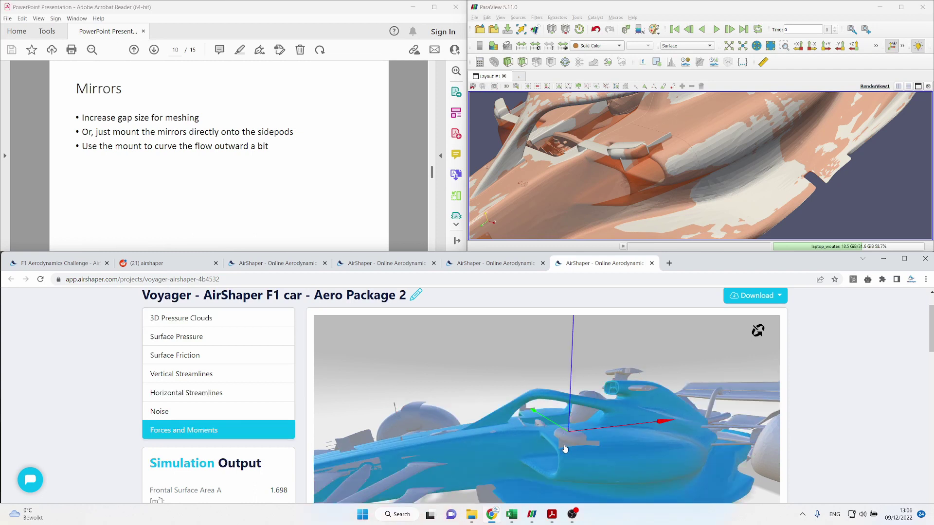
pyautogui.moveTo(611, 448); pyautogui.dragTo(590, 450)
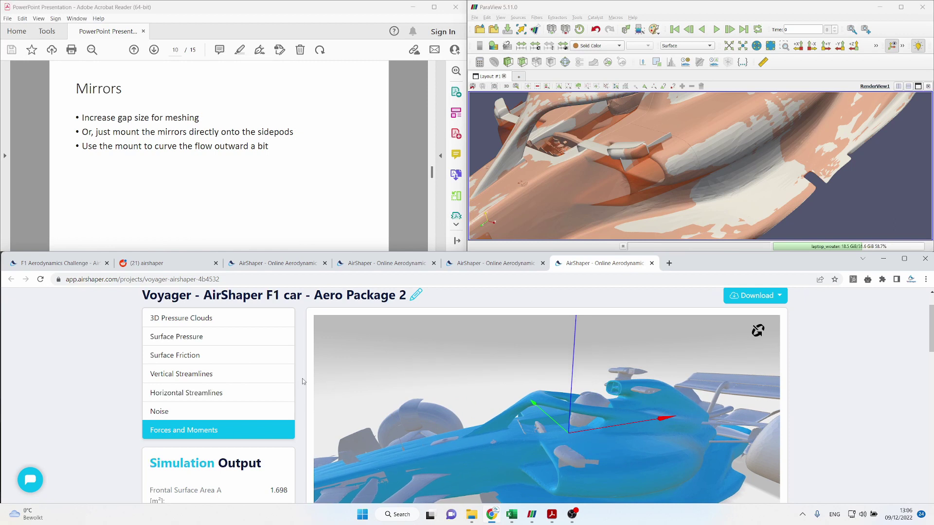
# Compare the surface friction with the 3D pressure clouds, ending on the pressure clouds
pyautogui.click(219, 319)
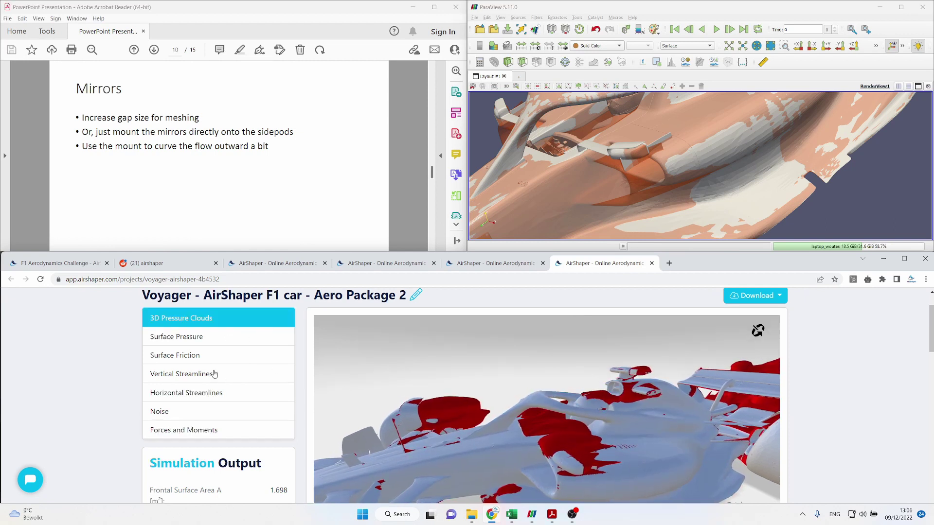
pyautogui.click(212, 354)
pyautogui.moveTo(586, 475)
pyautogui.mouseDown()
pyautogui.moveTo(491, 477)
pyautogui.moveTo(604, 424)
pyautogui.moveTo(571, 448)
pyautogui.moveTo(575, 465)
pyautogui.mouseUp()
pyautogui.click(233, 318)
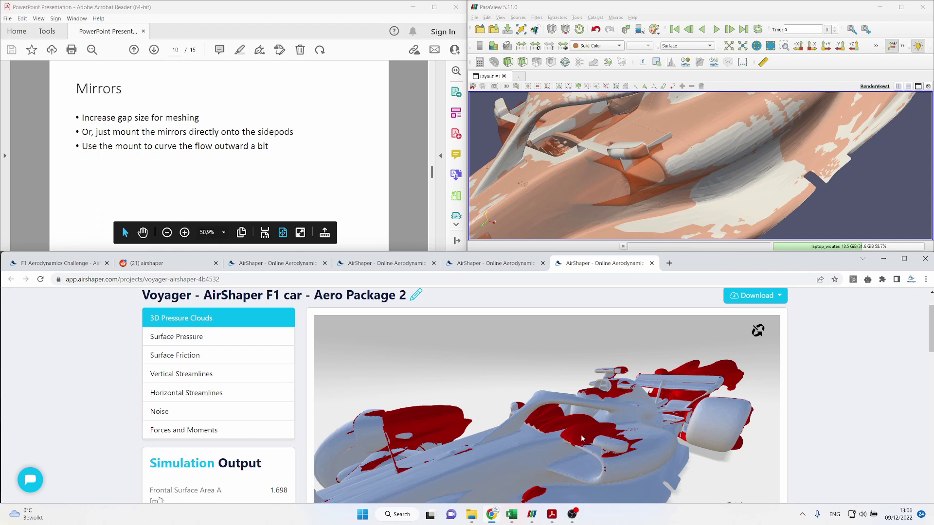
# Scroll the review slides to page 12, the 'Halo' slide
pyautogui.click(411, 184)
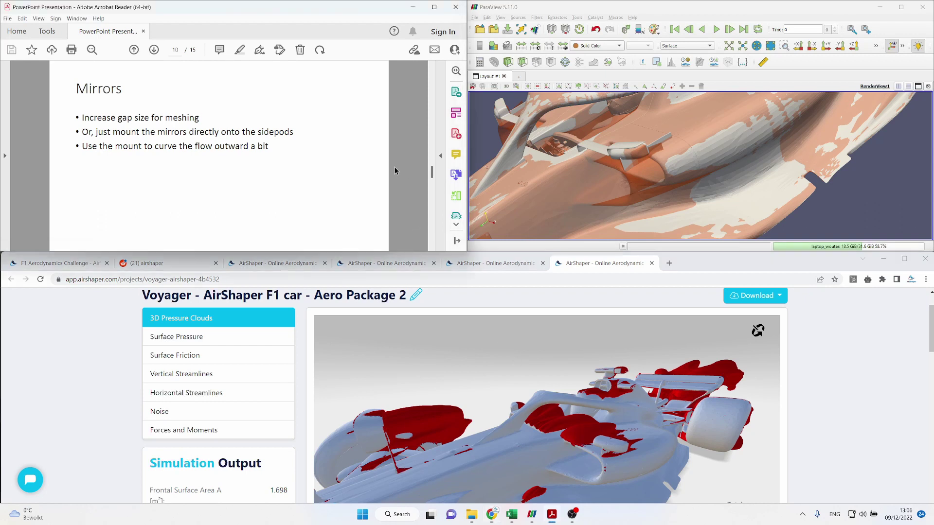
pyautogui.scroll(-3, 397, 170)
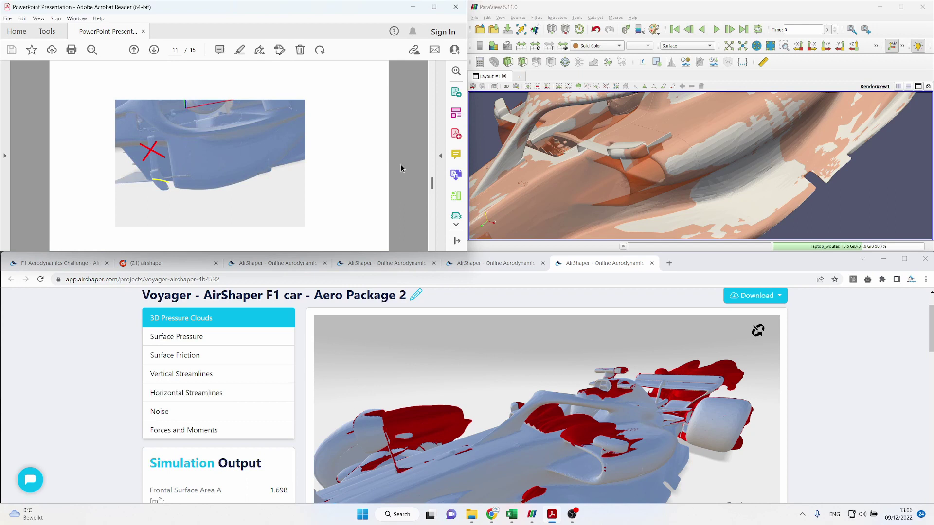
pyautogui.scroll(-3, 401, 168)
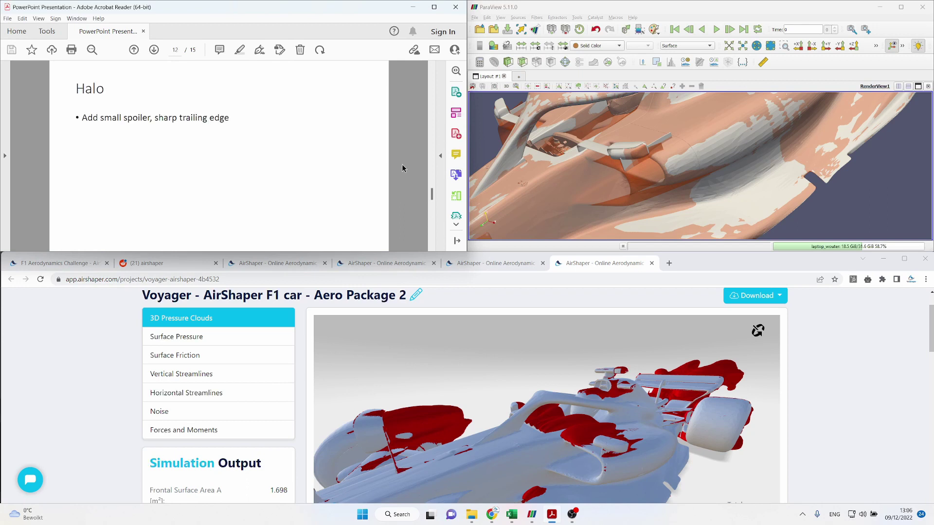
# Zoom into the halo's triangulated mesh and back out, then advance the slides to page 13
pyautogui.click(702, 132)
pyautogui.scroll(5, 676, 125)
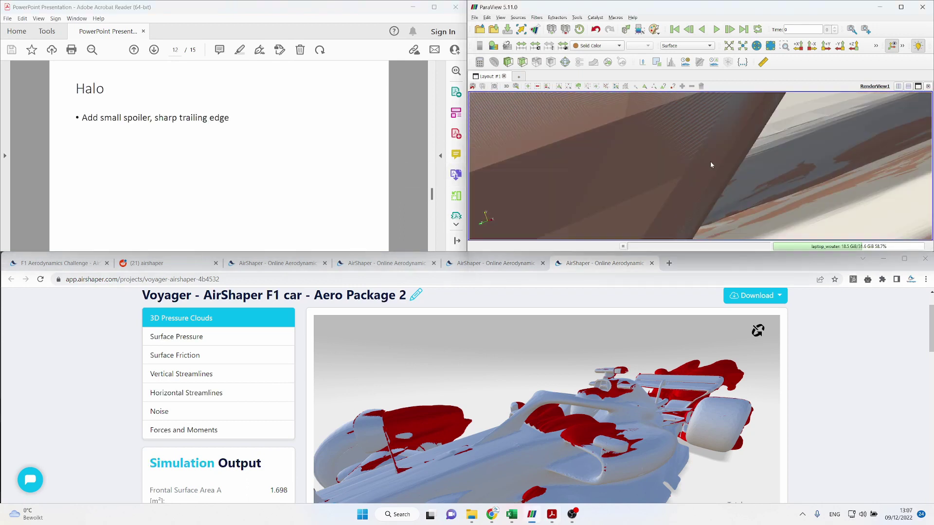
pyautogui.scroll(5, 710, 163)
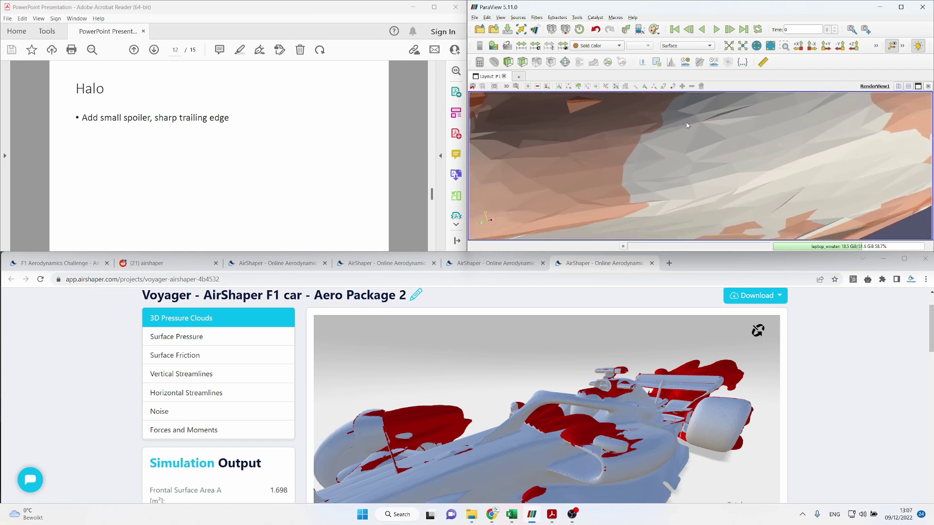
pyautogui.scroll(-5, 681, 122)
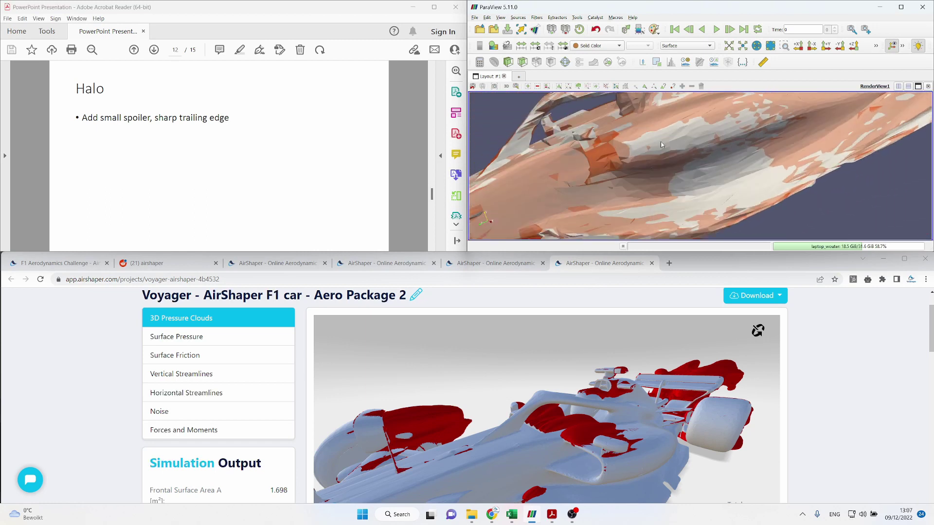
pyautogui.scroll(-2, 659, 148)
pyautogui.click(391, 144)
pyautogui.scroll(-2, 391, 141)
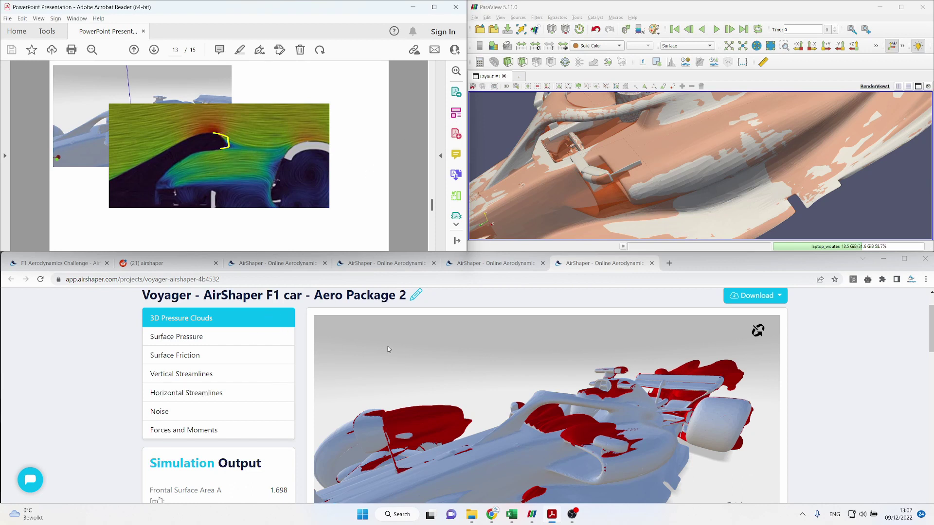
# Switch between the Aero Package 1 - CORRECTED and Aero Package 2 result tabs, rotating the car
pyautogui.click(506, 263)
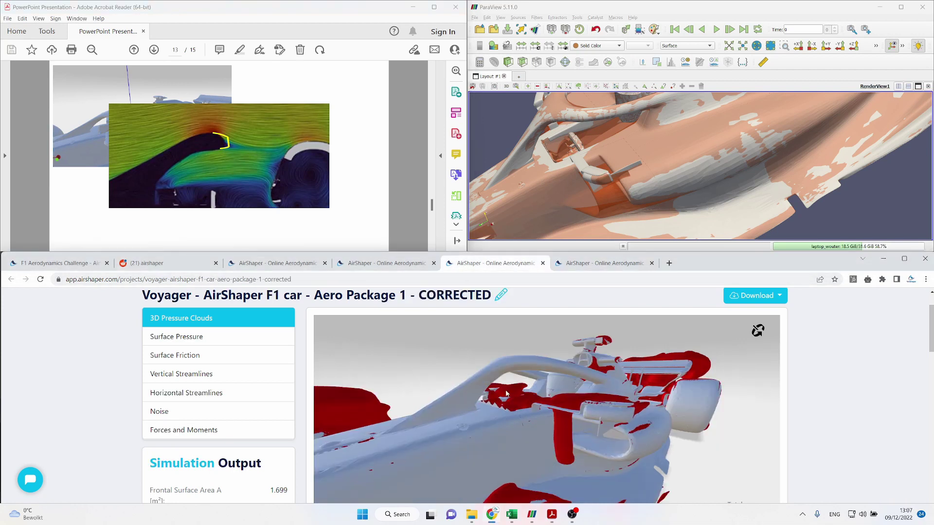
pyautogui.scroll(3, 487, 401)
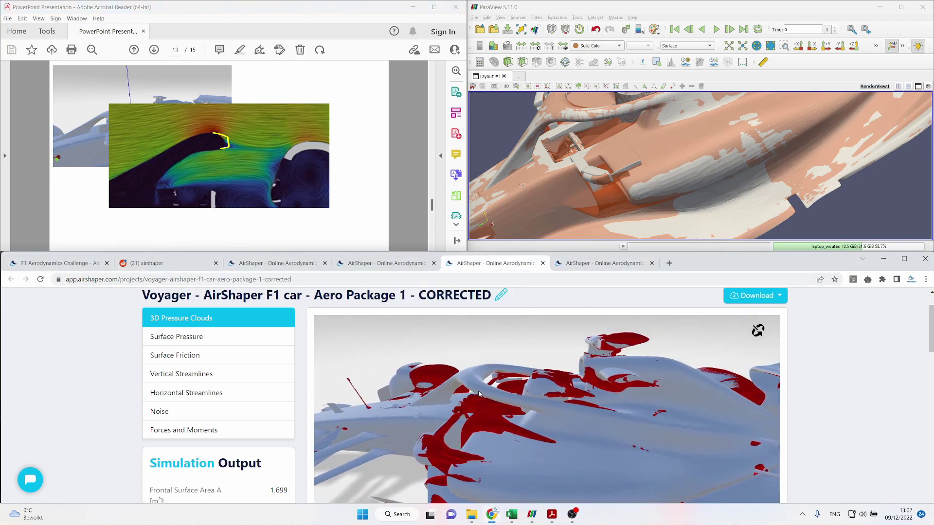
pyautogui.click(603, 264)
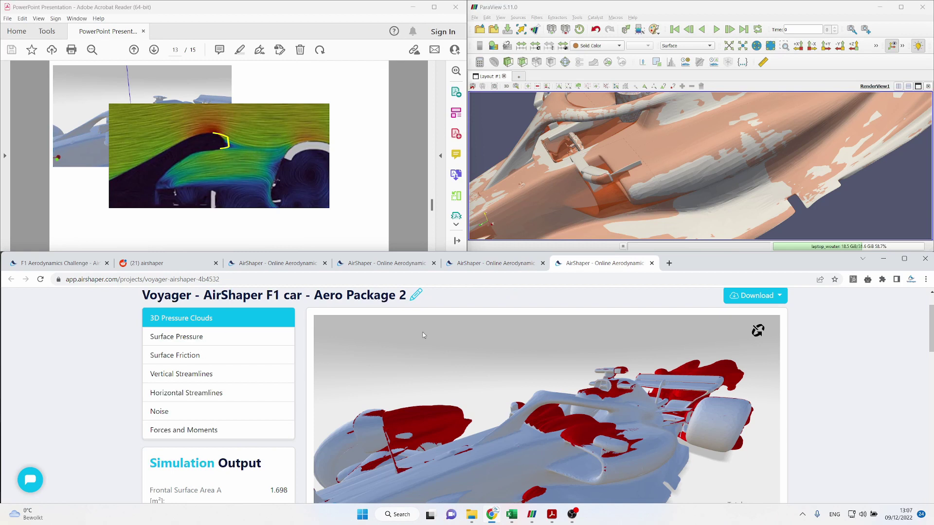
pyautogui.moveTo(480, 367)
pyautogui.mouseDown()
pyautogui.moveTo(455, 382)
pyautogui.moveTo(419, 380)
pyautogui.moveTo(454, 384)
pyautogui.moveTo(482, 351)
pyautogui.mouseUp()
# Show forces and moments for Aero Package 1 - CORRECTED, then for Aero Package 2
pyautogui.click(488, 263)
pyautogui.click(228, 432)
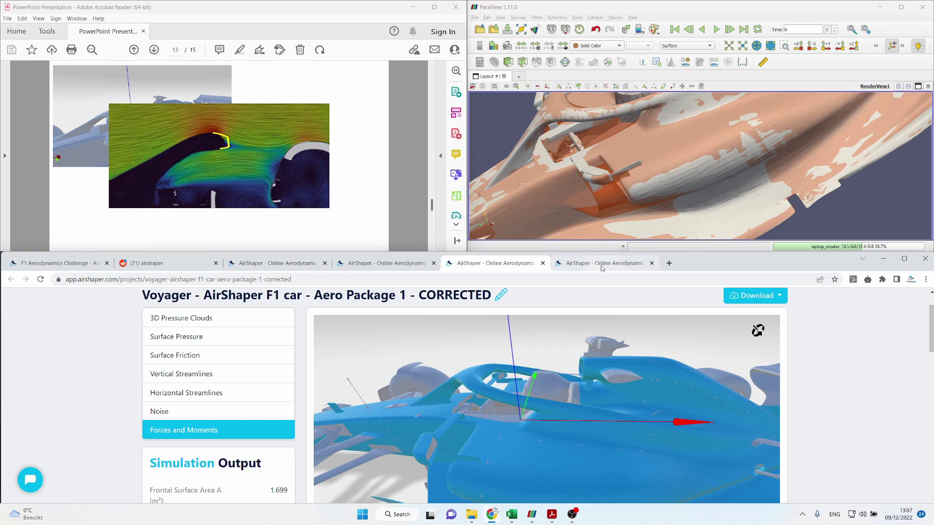
pyautogui.moveTo(603, 268)
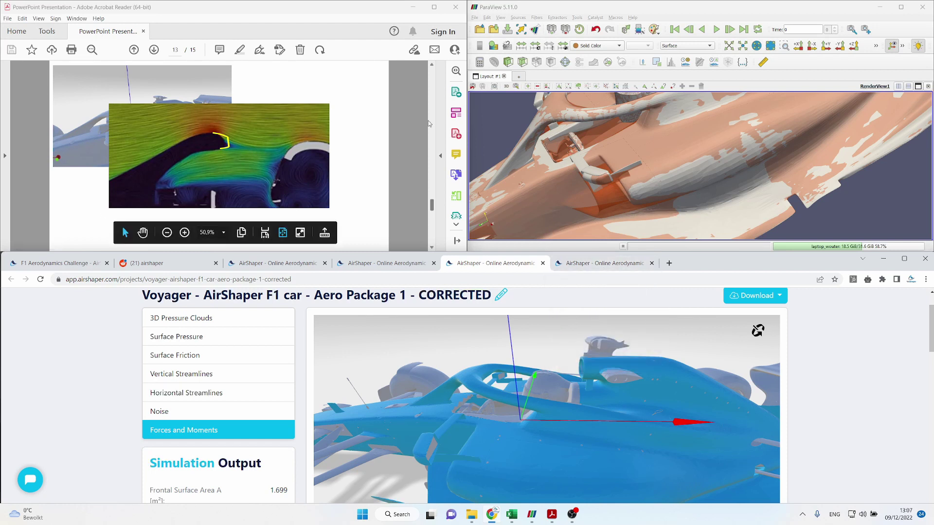
pyautogui.click(586, 267)
pyautogui.click(247, 431)
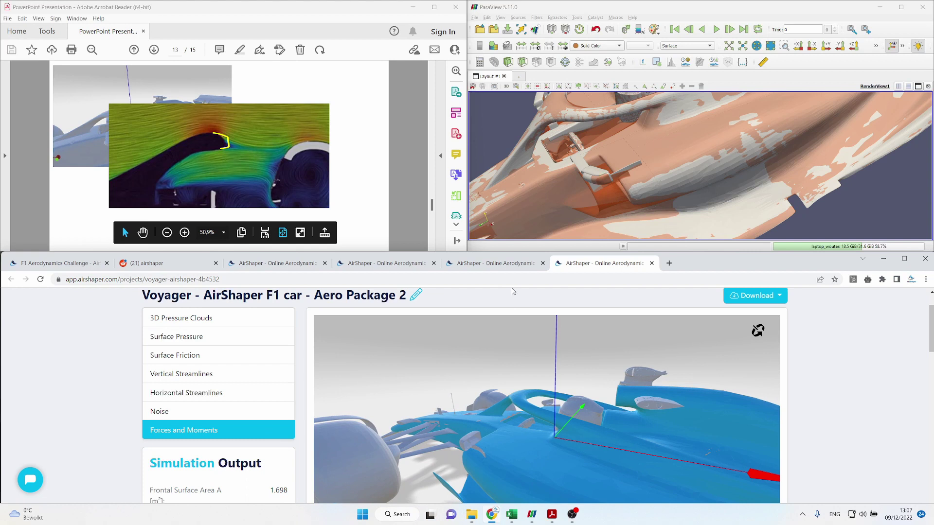
# Flip between both packages' forces views, ending on Aero Package 2
pyautogui.click(506, 265)
pyautogui.click(577, 267)
pyautogui.click(493, 263)
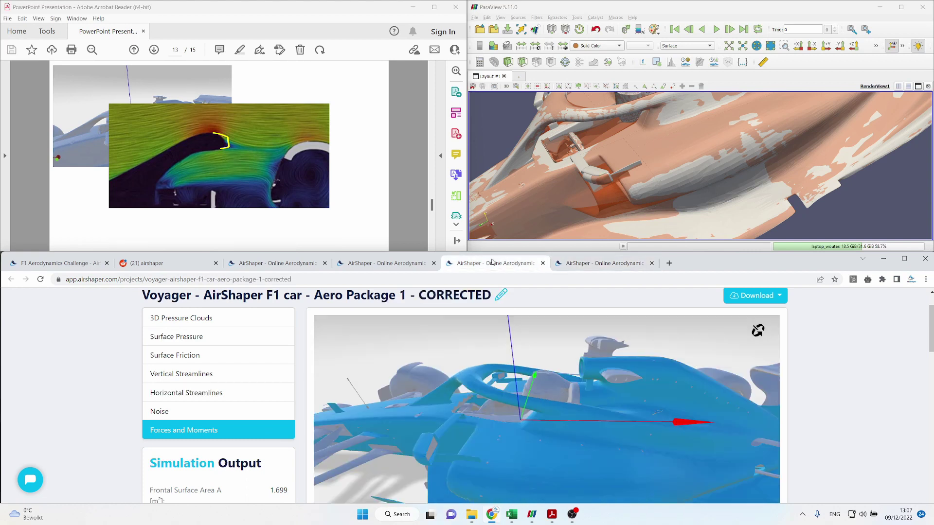
pyautogui.click(576, 263)
# Advance the slides to the 'Rear wing' notes and rotate the ParaView car to a side view
pyautogui.click(413, 189)
pyautogui.scroll(-2, 413, 188)
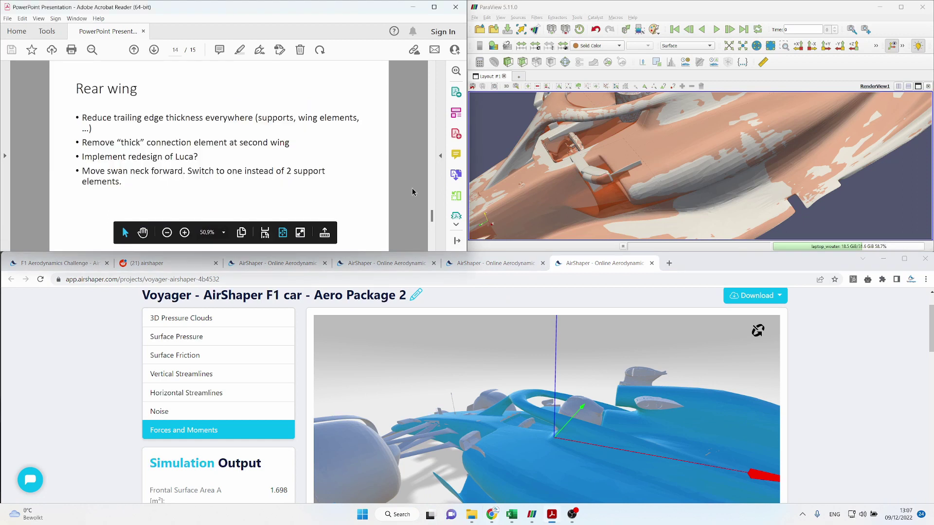
pyautogui.moveTo(711, 152)
pyautogui.mouseDown()
pyautogui.moveTo(720, 161)
pyautogui.moveTo(710, 173)
pyautogui.moveTo(750, 158)
pyautogui.moveTo(685, 167)
pyautogui.moveTo(732, 158)
pyautogui.moveTo(721, 165)
pyautogui.mouseUp()
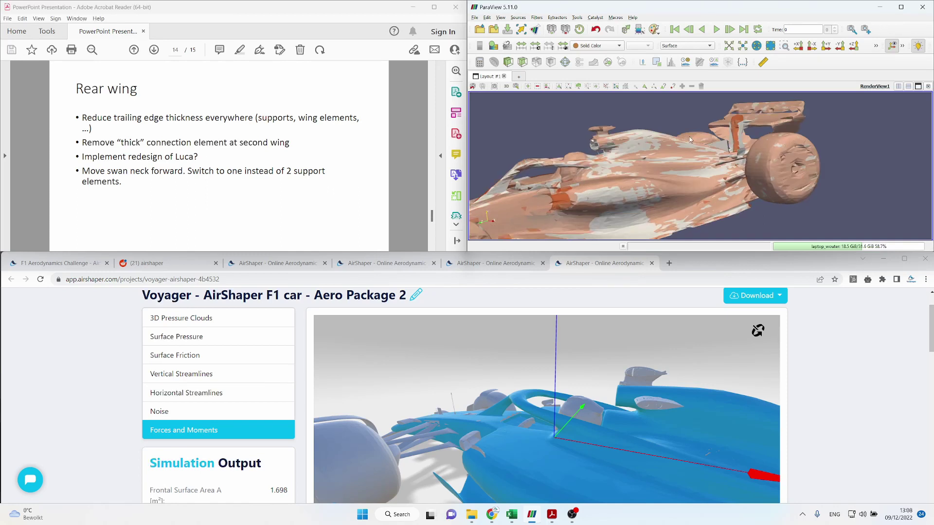
pyautogui.moveTo(688, 140); pyautogui.dragTo(659, 197)
# Zoom in and rotate around the rear wing's swan-neck support from new angles
pyautogui.scroll(10, 717, 162)
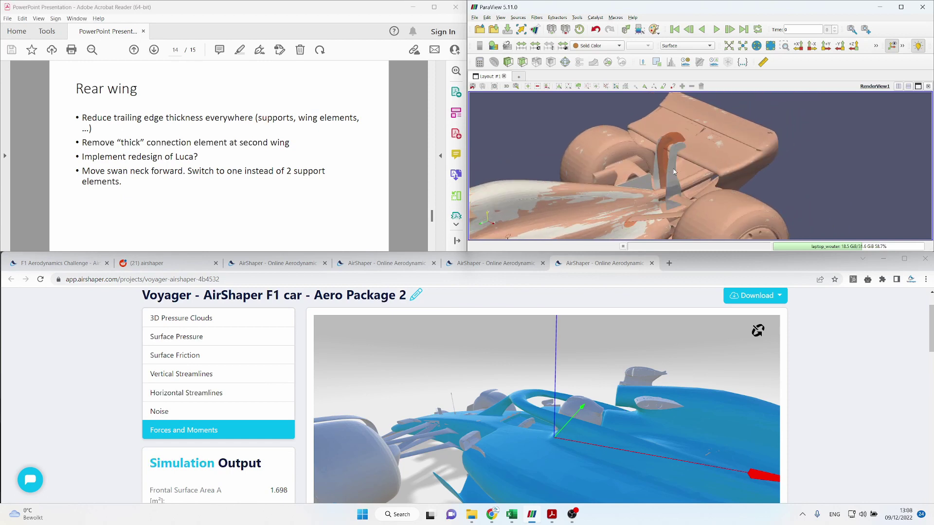
pyautogui.scroll(2, 680, 161)
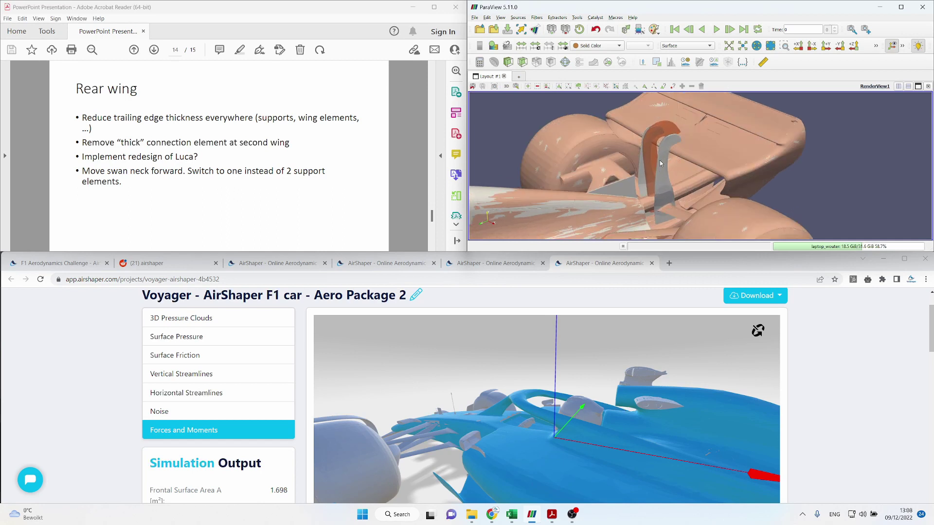
pyautogui.moveTo(664, 154)
pyautogui.mouseDown()
pyautogui.moveTo(657, 141)
pyautogui.moveTo(684, 161)
pyautogui.moveTo(672, 142)
pyautogui.mouseUp()
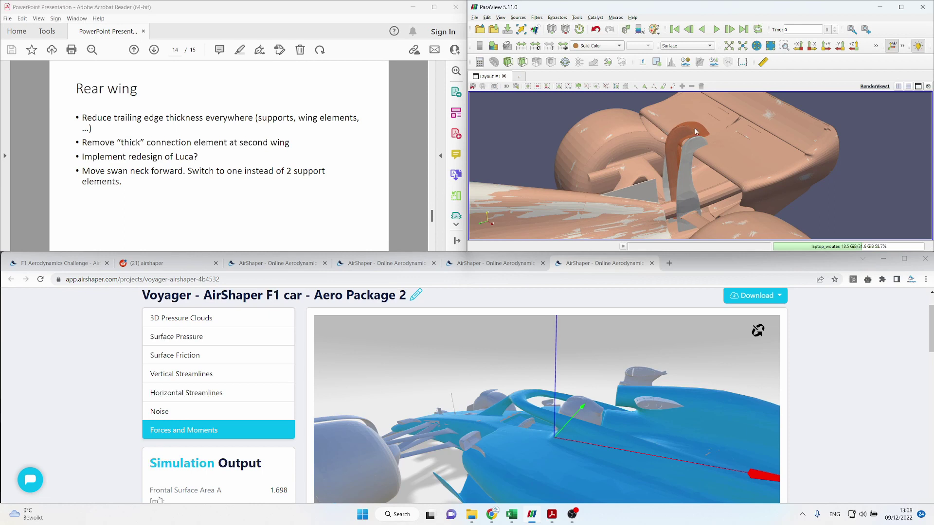
pyautogui.moveTo(707, 169); pyautogui.dragTo(690, 194)
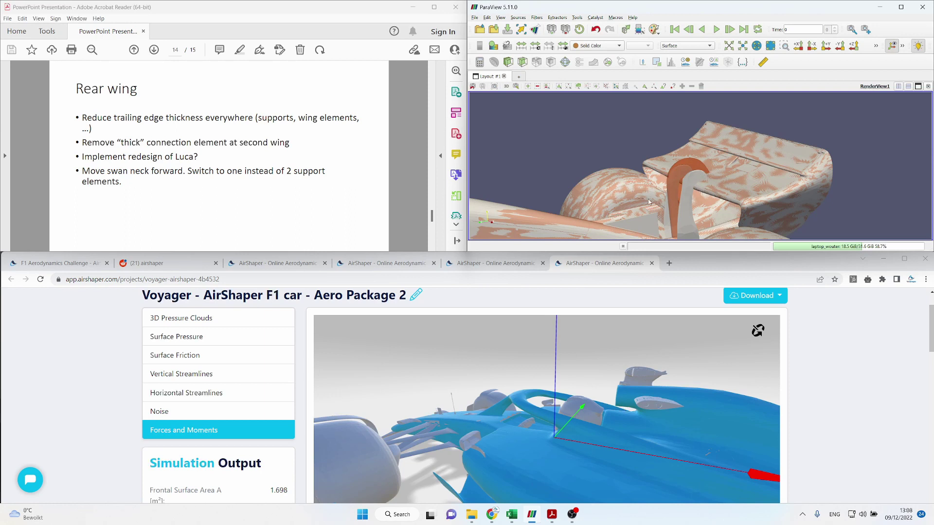
pyautogui.click(496, 263)
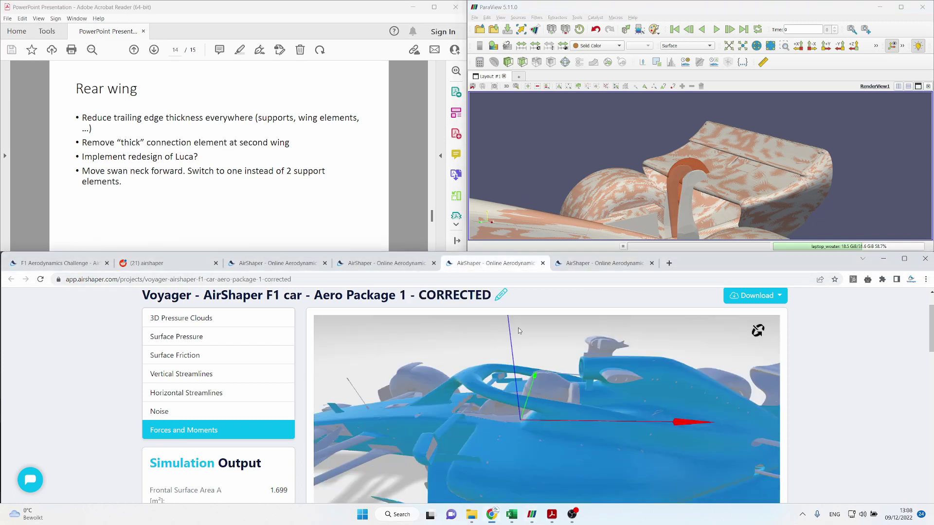
pyautogui.moveTo(706, 370); pyautogui.dragTo(604, 375)
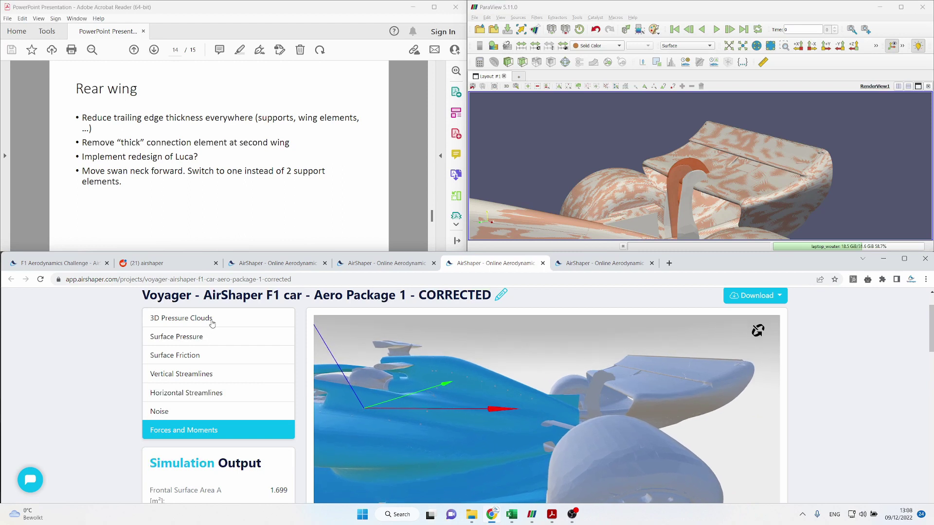
pyautogui.click(209, 324)
pyautogui.moveTo(506, 367); pyautogui.dragTo(552, 378)
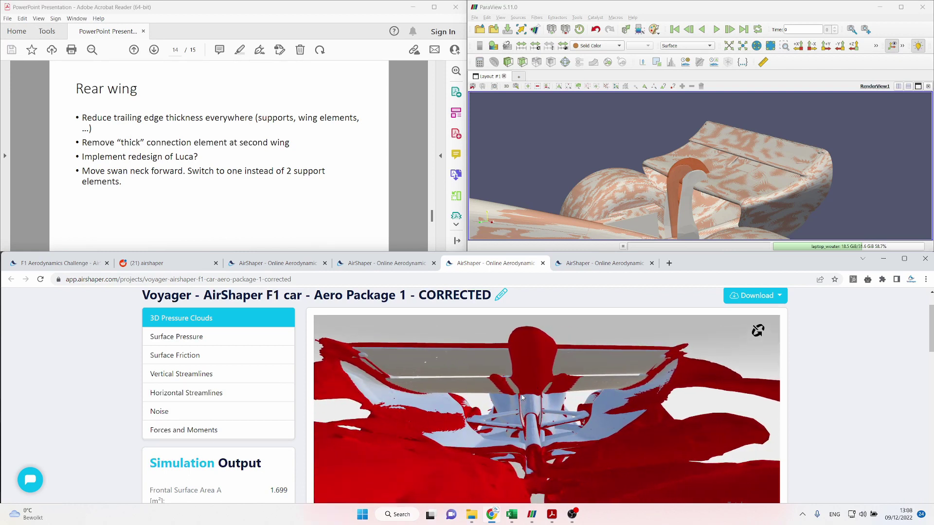
pyautogui.moveTo(516, 396); pyautogui.dragTo(685, 399)
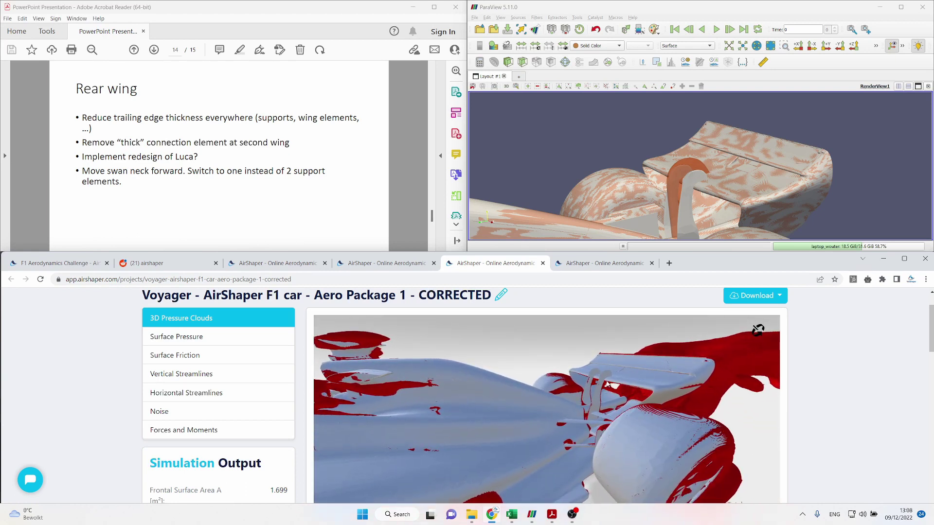
pyautogui.scroll(2, 612, 389)
pyautogui.scroll(3, 612, 389)
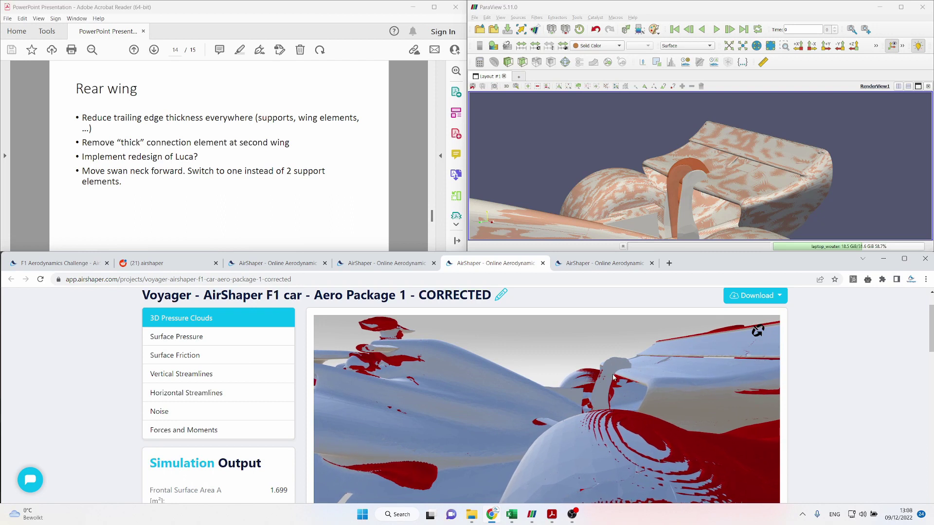
pyautogui.click(214, 341)
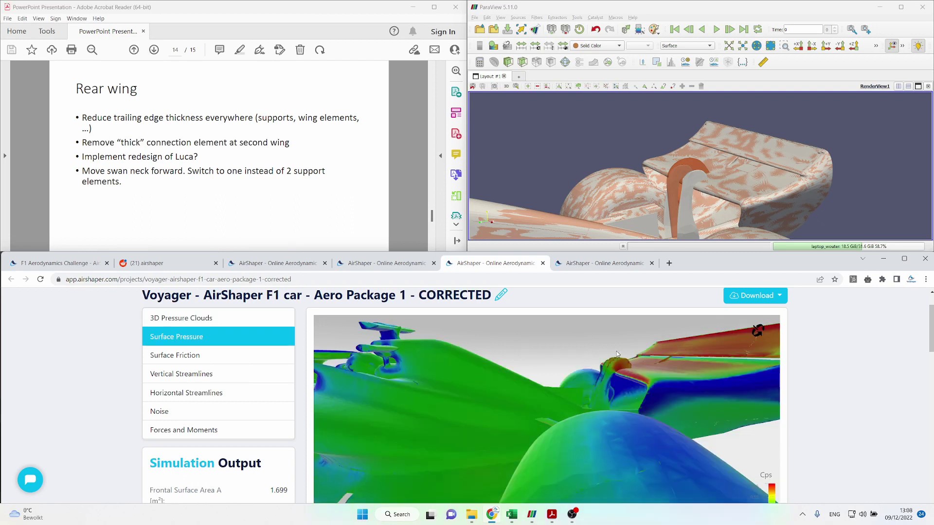
pyautogui.moveTo(606, 351); pyautogui.dragTo(522, 350)
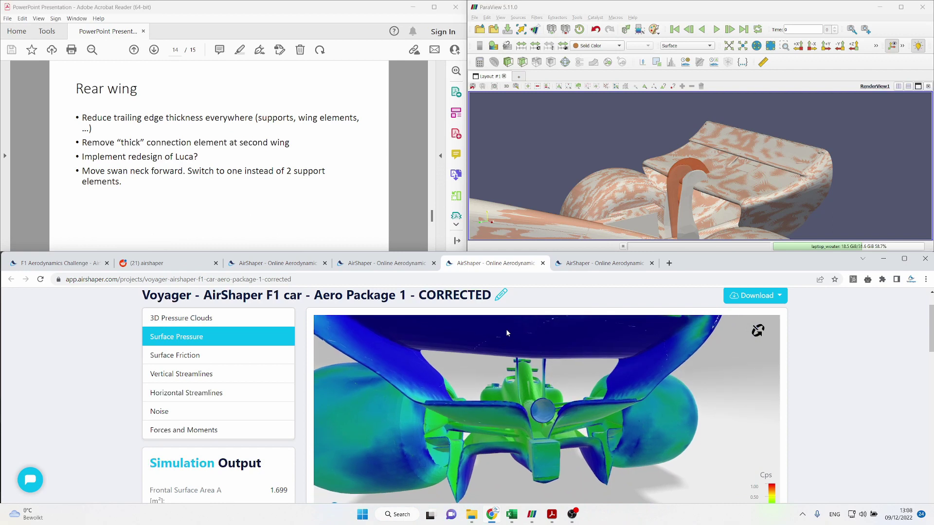
pyautogui.click(195, 355)
pyautogui.moveTo(557, 369); pyautogui.dragTo(677, 401)
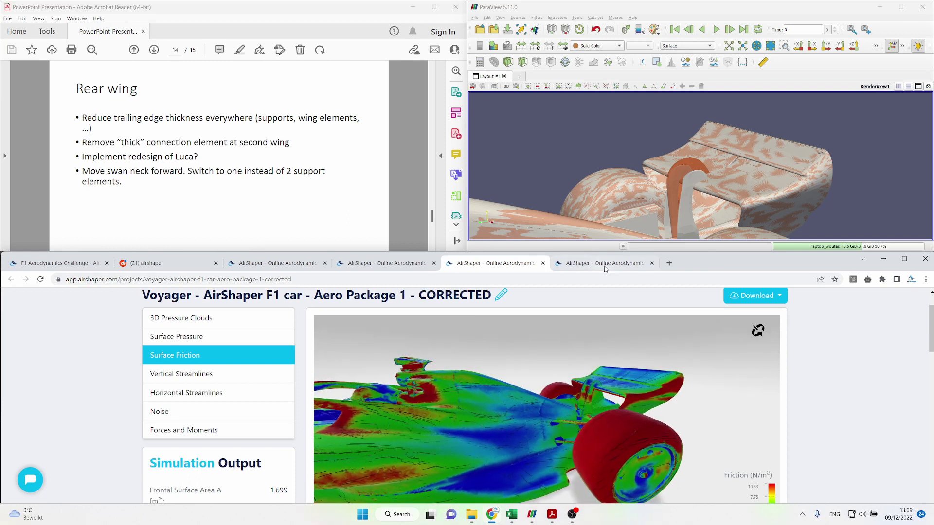
pyautogui.click(275, 317)
pyautogui.moveTo(401, 334); pyautogui.dragTo(483, 403)
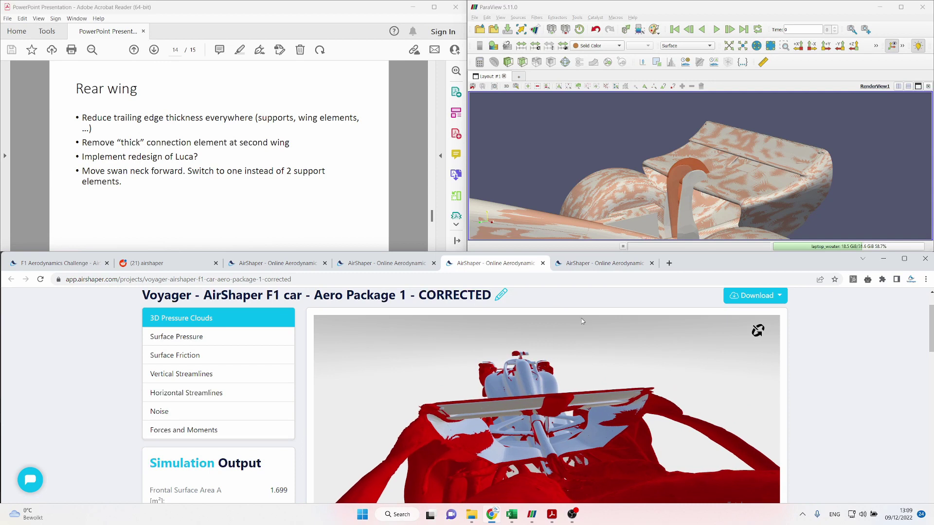
pyautogui.click(595, 263)
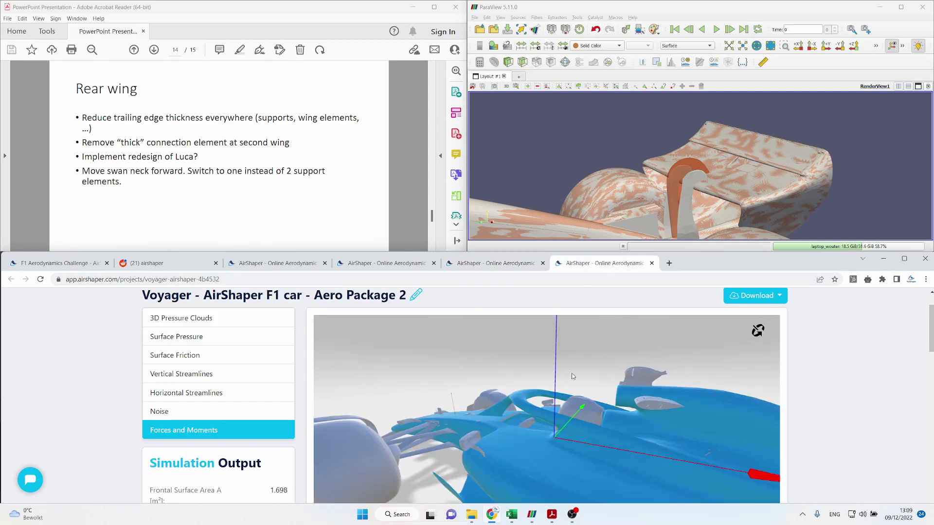
# Cycle from surface pressure and surface friction to the Package 2 3D pressure clouds
pyautogui.click(216, 341)
pyautogui.click(213, 356)
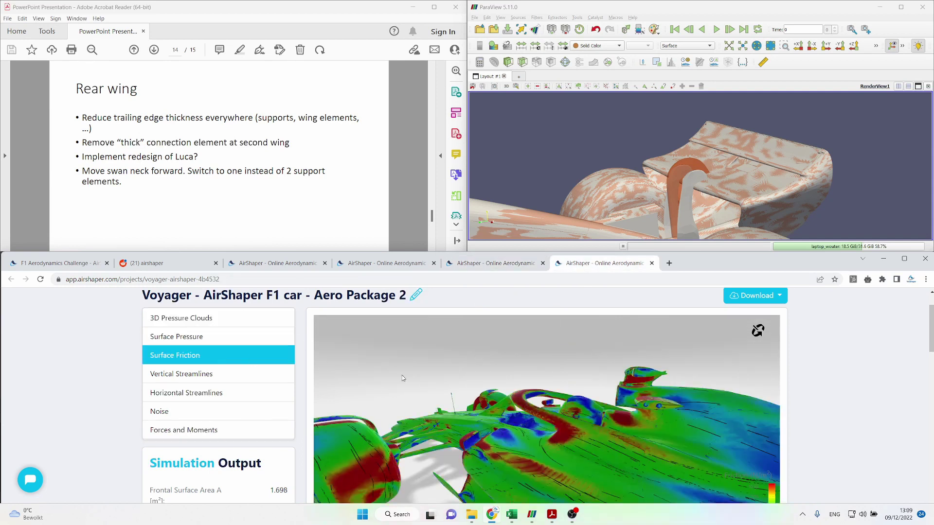
pyautogui.click(243, 319)
pyautogui.scroll(5, 592, 387)
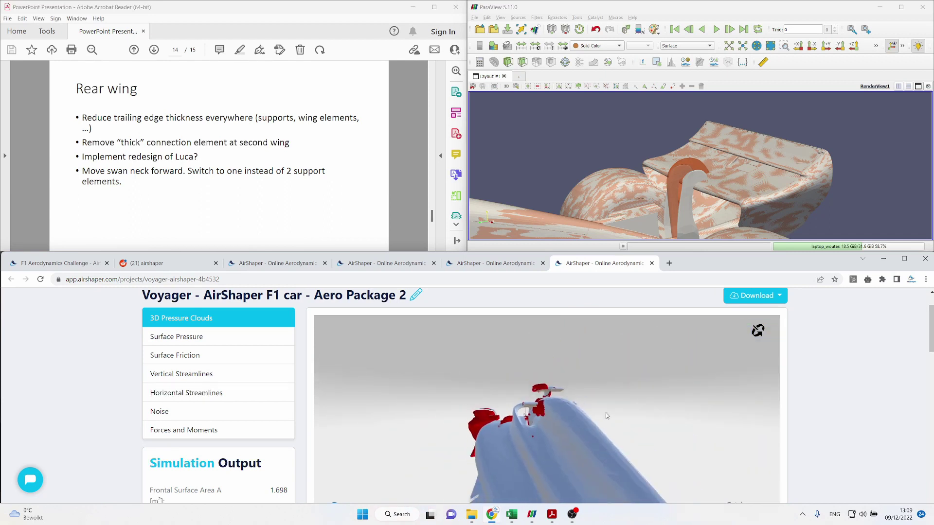
pyautogui.scroll(-10, 606, 401)
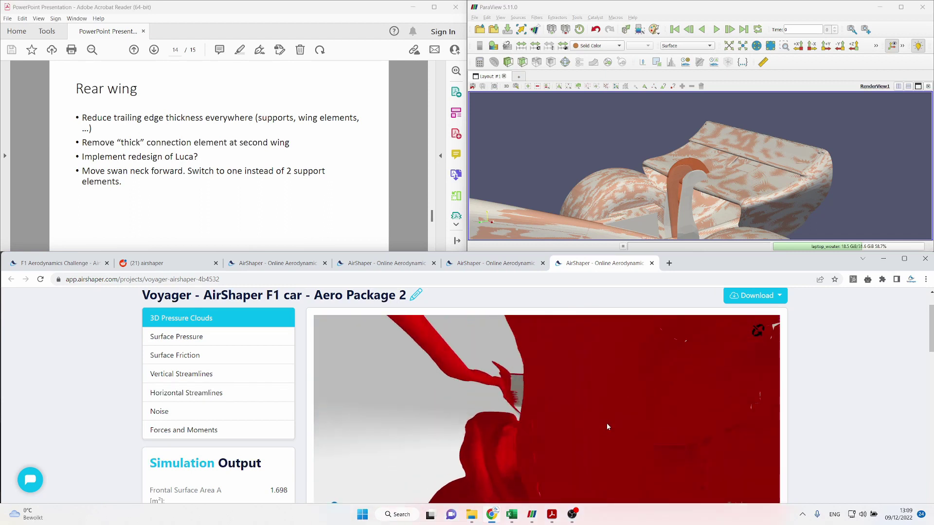
# Orbit the car from a low rear viewpoint to side views, dismissing a notification
pyautogui.moveTo(601, 441); pyautogui.dragTo(541, 448)
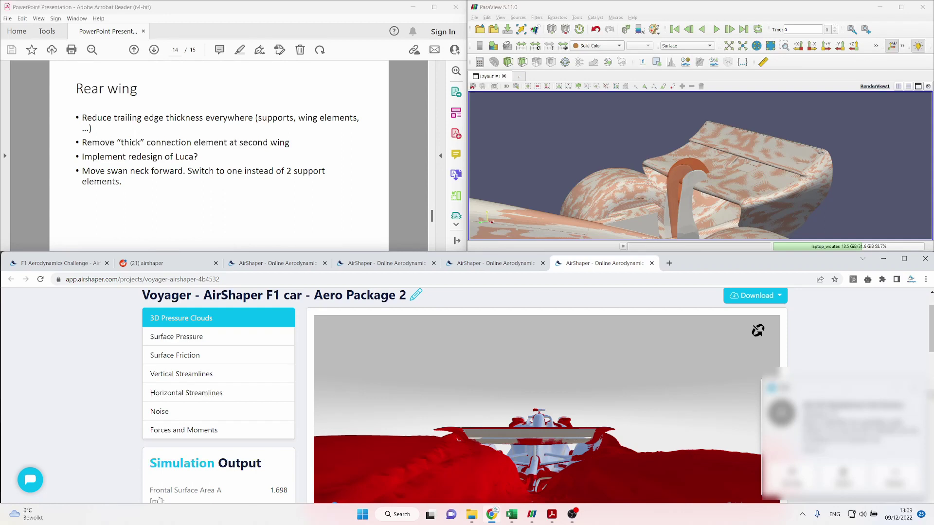
pyautogui.click(915, 390)
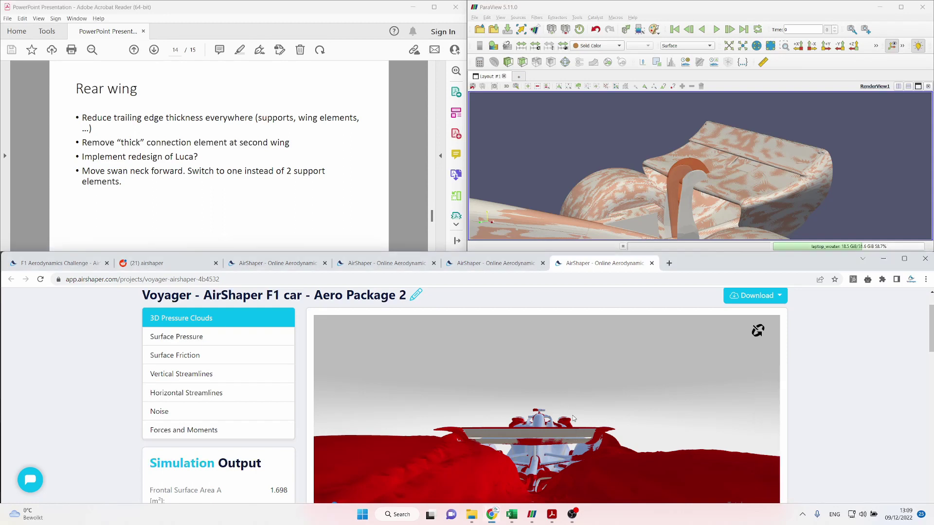
pyautogui.moveTo(573, 416); pyautogui.dragTo(662, 397)
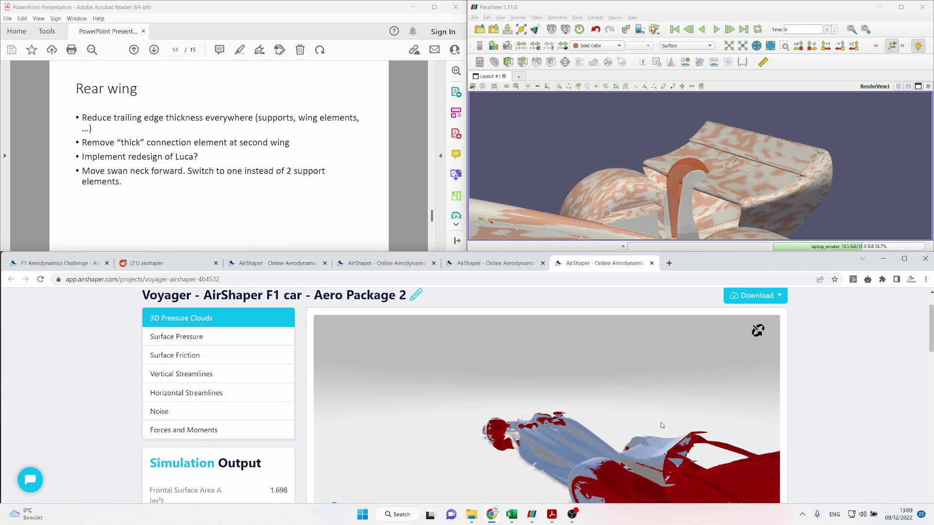
pyautogui.click(127, 182)
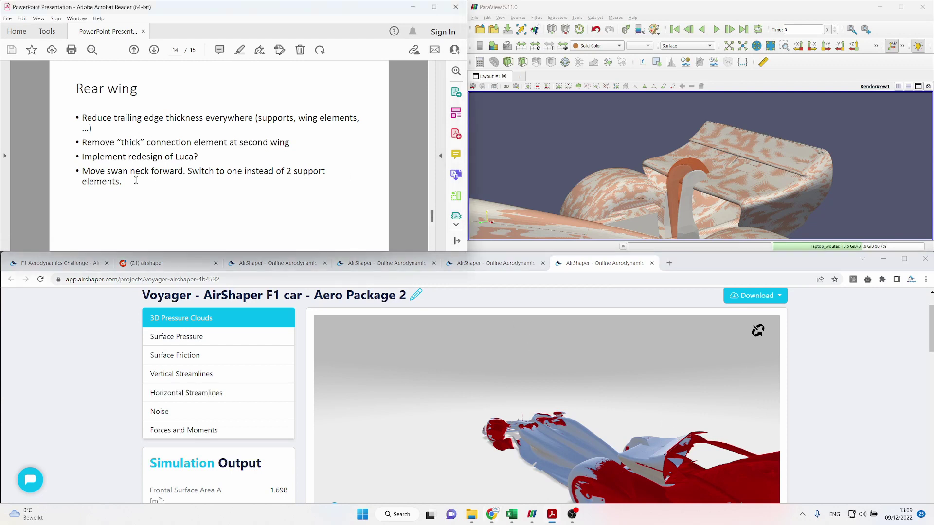
pyautogui.moveTo(246, 200)
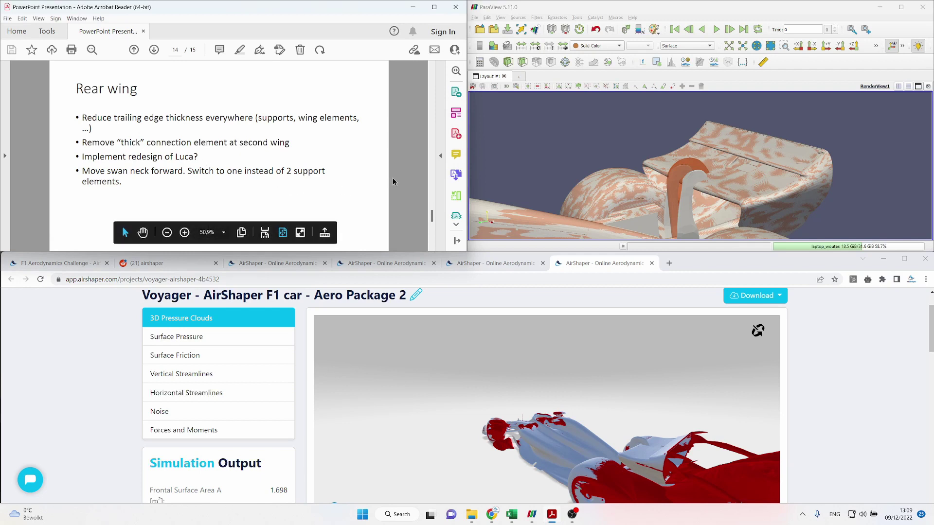
pyautogui.moveTo(544, 428); pyautogui.dragTo(552, 455)
# Show the -Cl and Cd comparison charts in results overview.xlsx, then return to AirShaper
pyautogui.click(511, 515)
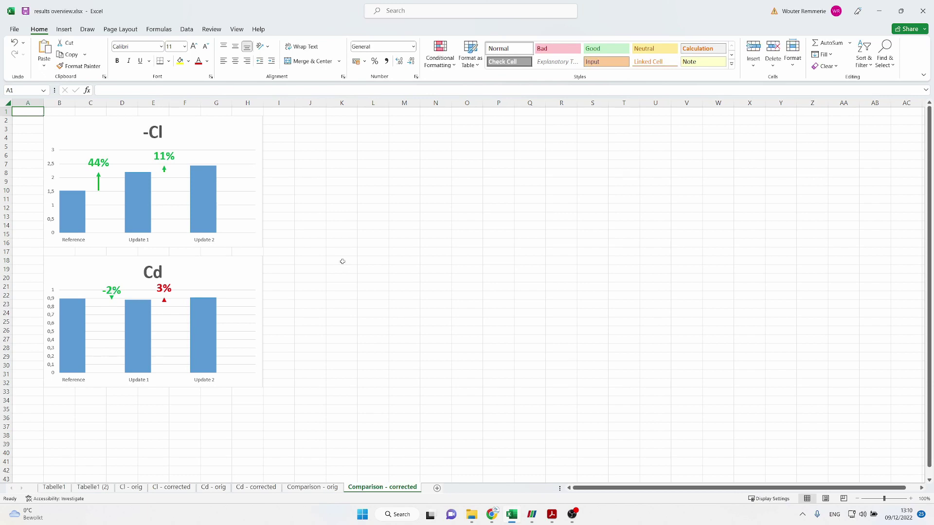
pyautogui.moveTo(492, 514)
pyautogui.click(493, 457)
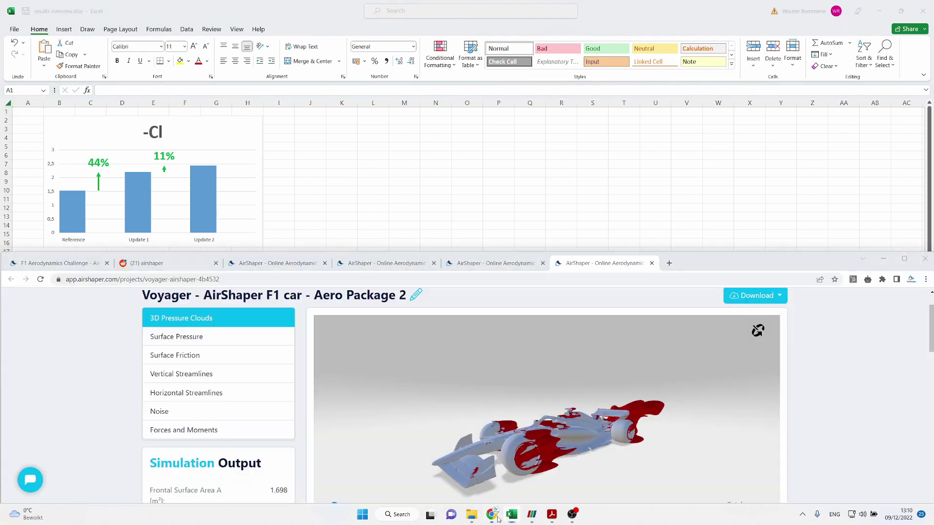
# Bring back ParaView and the 'Rear wing' notes, and view the car's rear wing from above
pyautogui.click(533, 514)
pyautogui.click(548, 517)
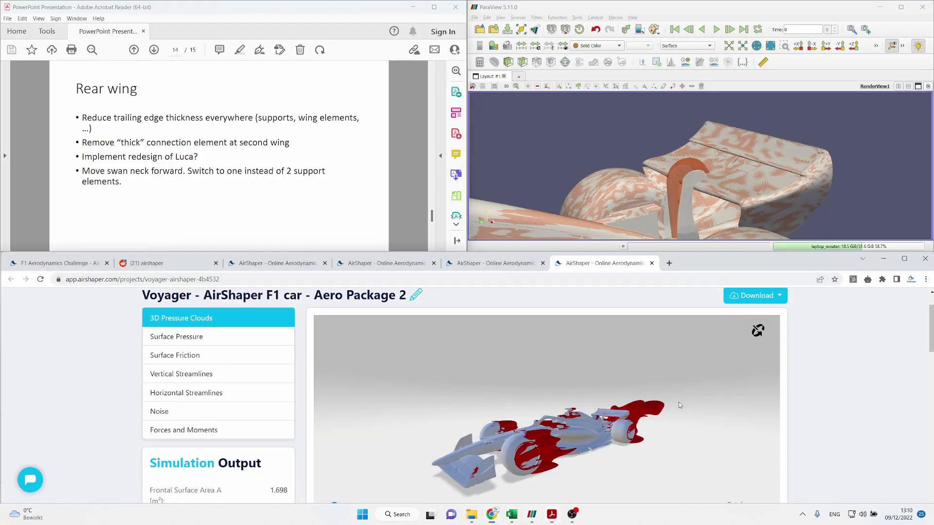
pyautogui.scroll(6, 614, 444)
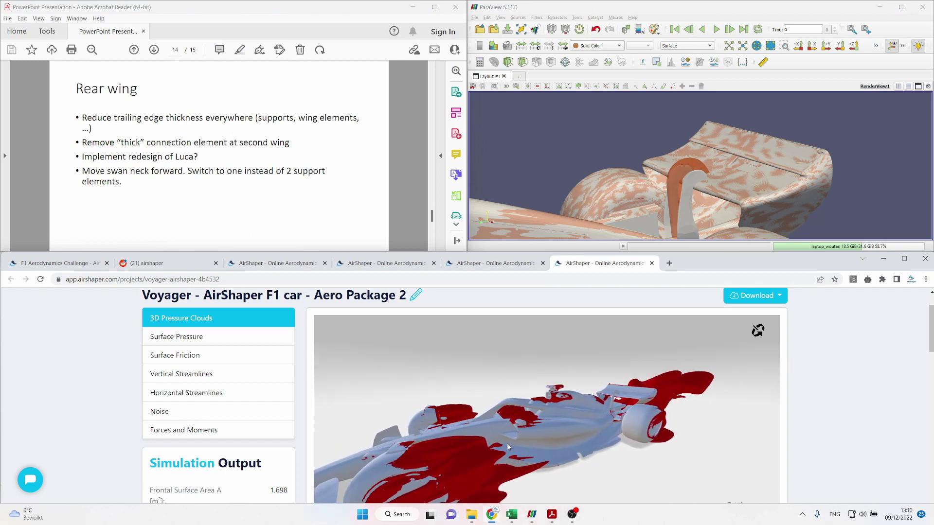
pyautogui.moveTo(511, 431)
pyautogui.mouseDown()
pyautogui.moveTo(510, 461)
pyautogui.moveTo(518, 447)
pyautogui.mouseUp()
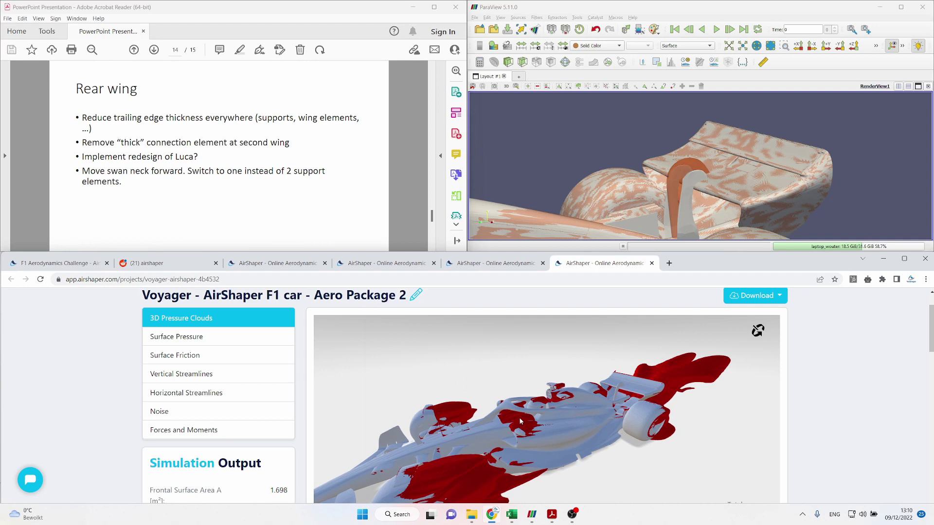
# Zoom in on the cockpit, check forces and moments, and return to the 3D pressure clouds
pyautogui.scroll(3, 515, 432)
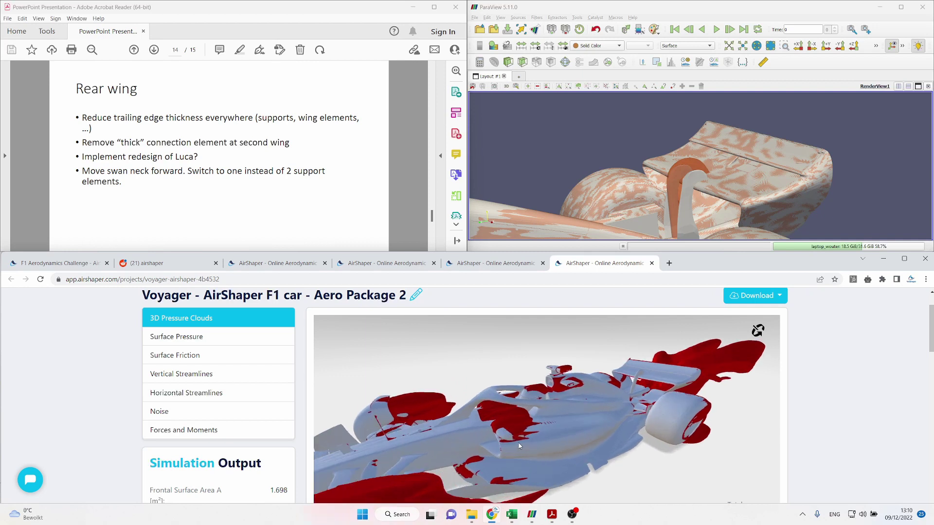
pyautogui.click(237, 427)
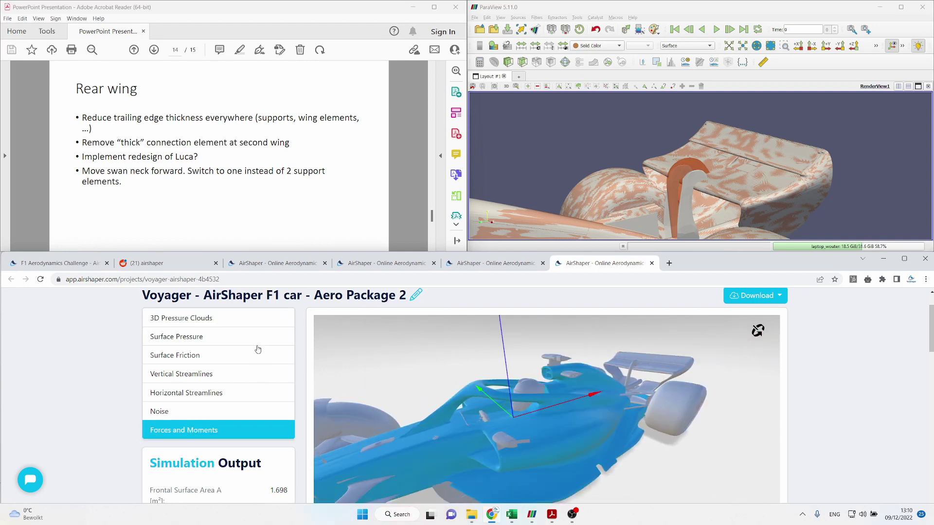
pyautogui.click(242, 323)
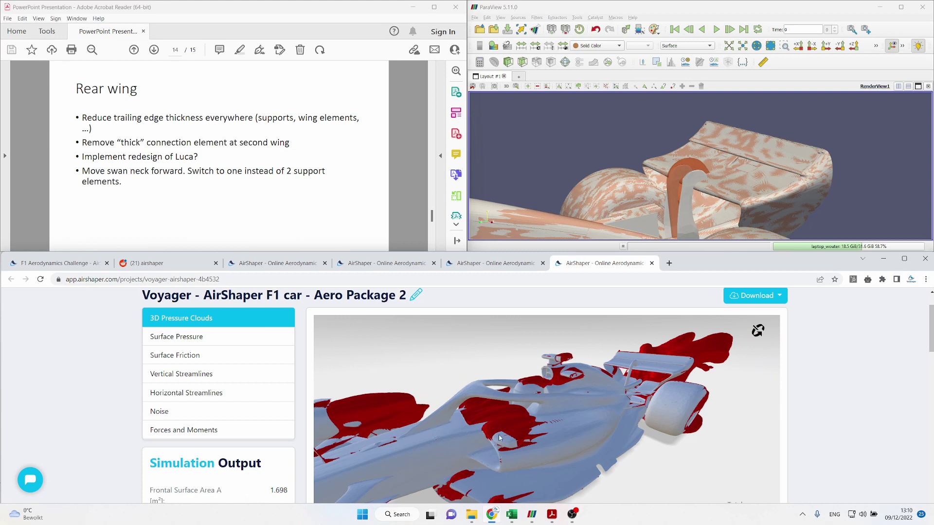